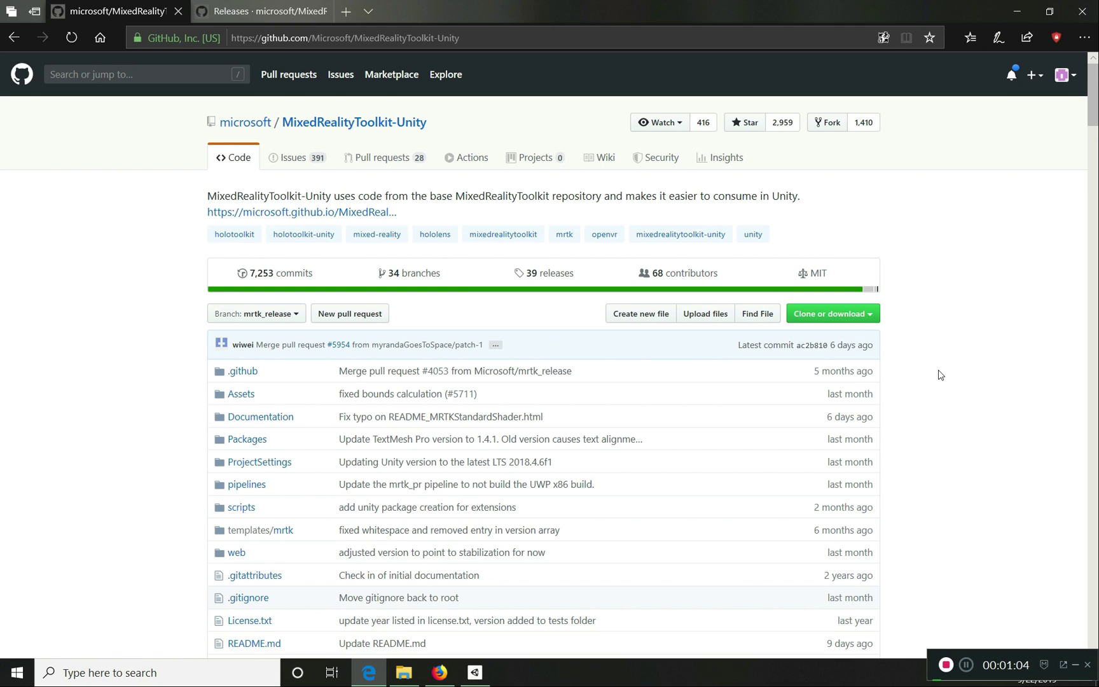
Review the downloadable assets of the Mixed Reality Toolkit v2.0.0 release on the MixedRealityToolkit-Unity releases page.
key("Tab")
left_click(255, 15)
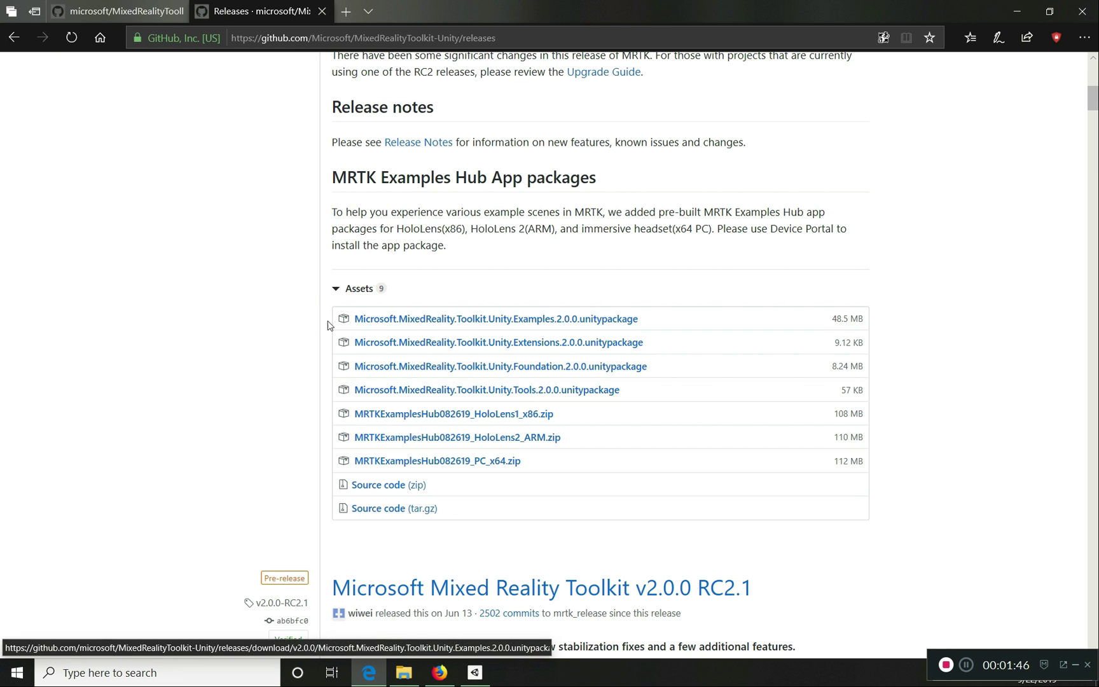
scroll(275, 343, "up", 8)
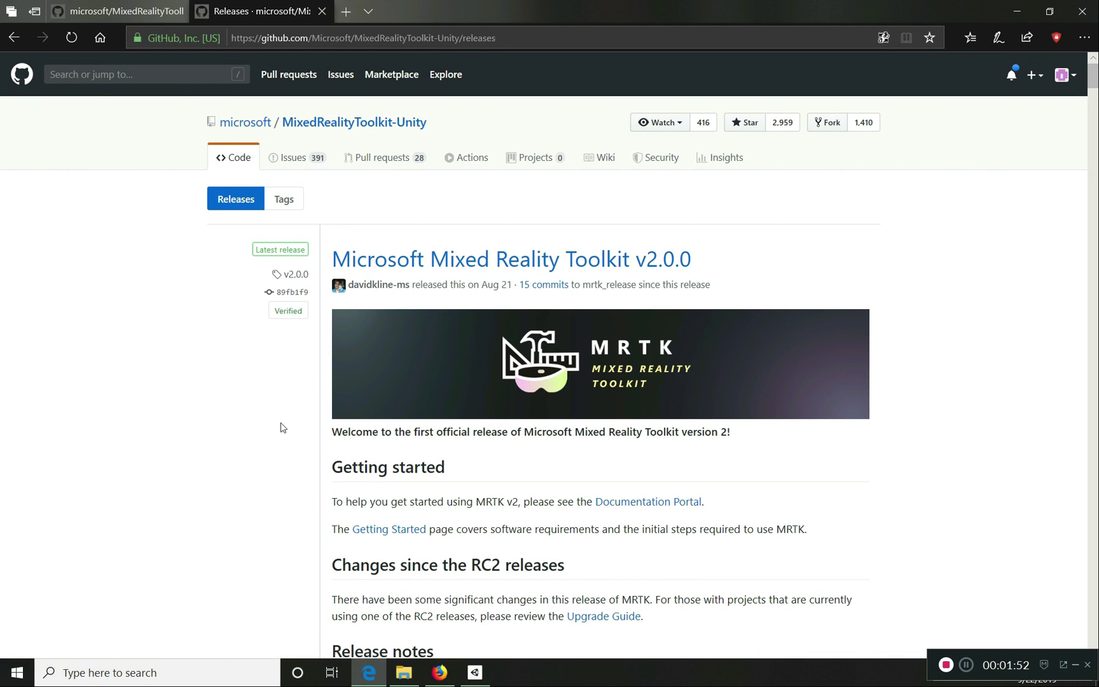
scroll(283, 428, "down", 7)
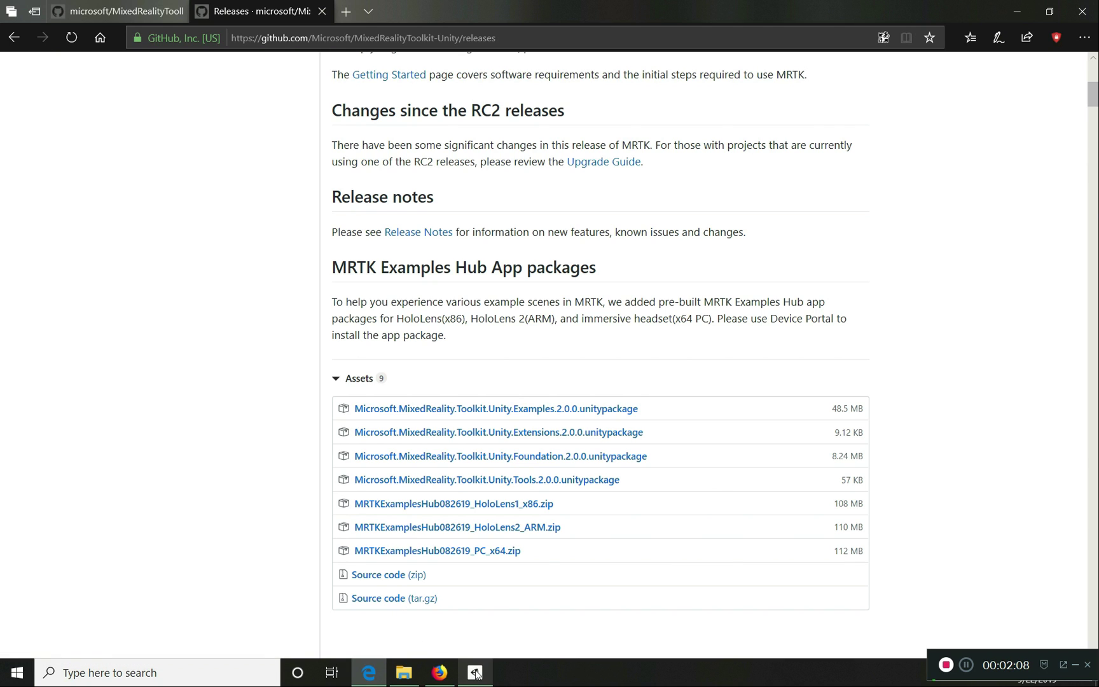
Switch to Unity Hub and create a 3D project named MRTK101 with Unity 2018.4.6f1 in D:\Projects\Github.
mouse_move(477, 674)
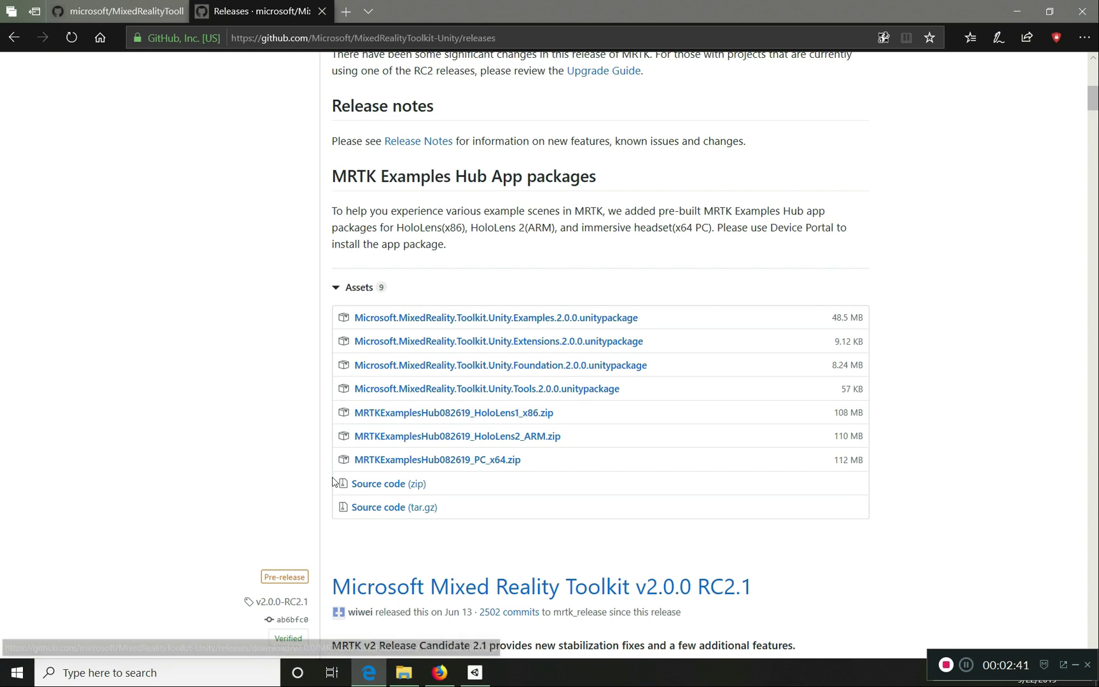
left_click(474, 673)
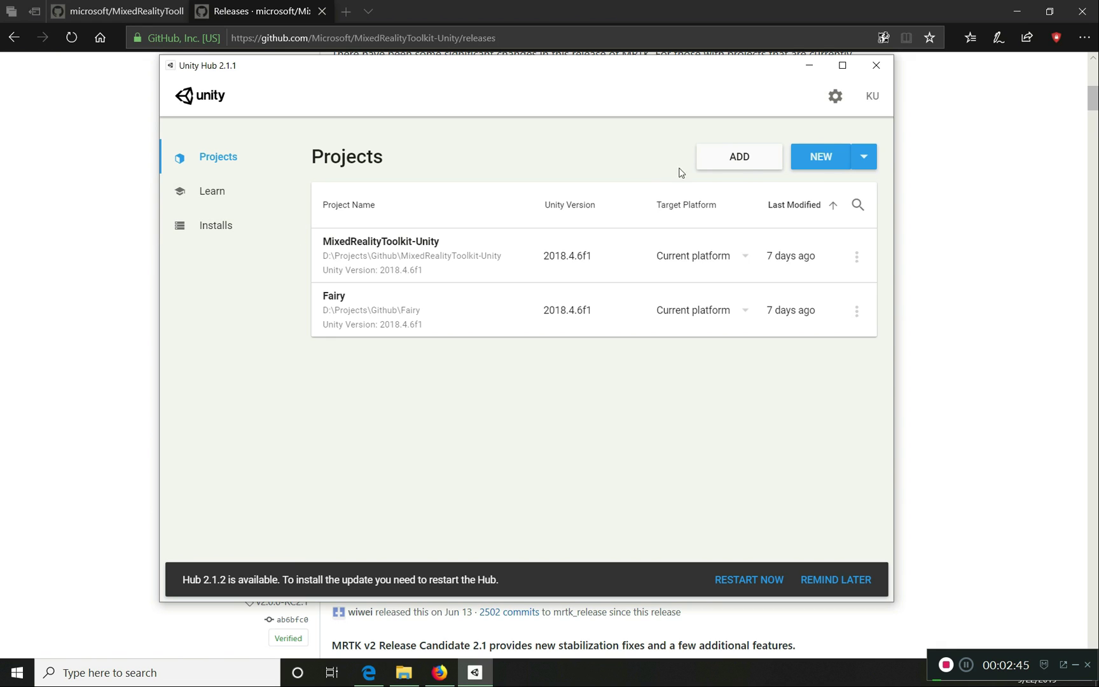
left_click(865, 155)
left_click(778, 168)
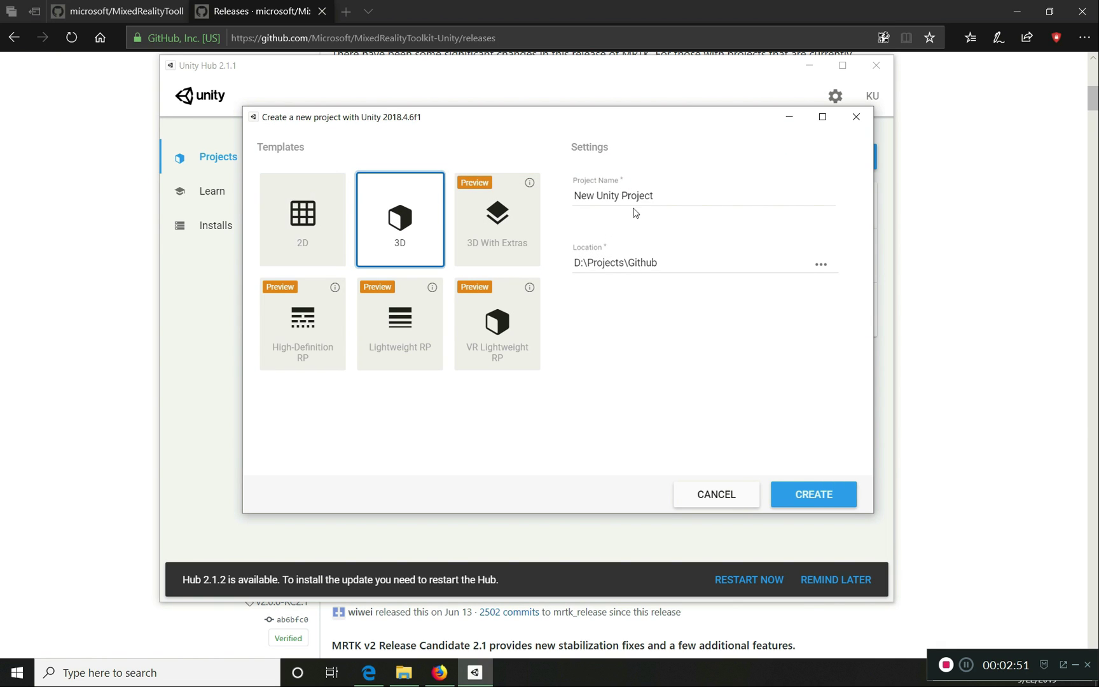
type("MRTK")
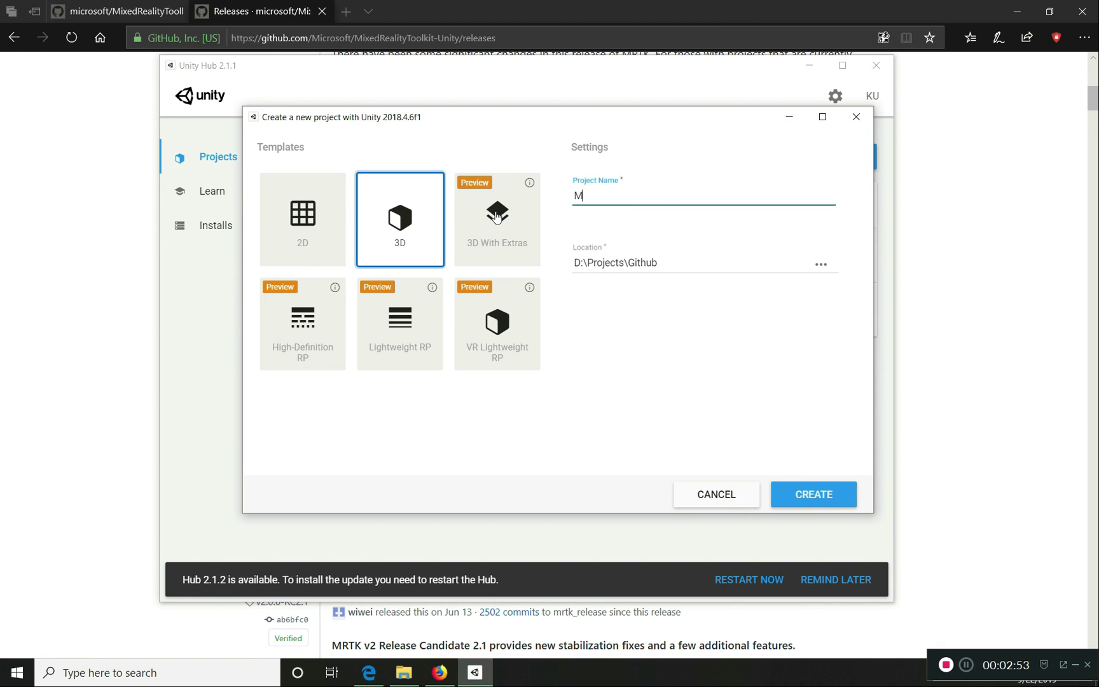
type("101")
left_click(827, 499)
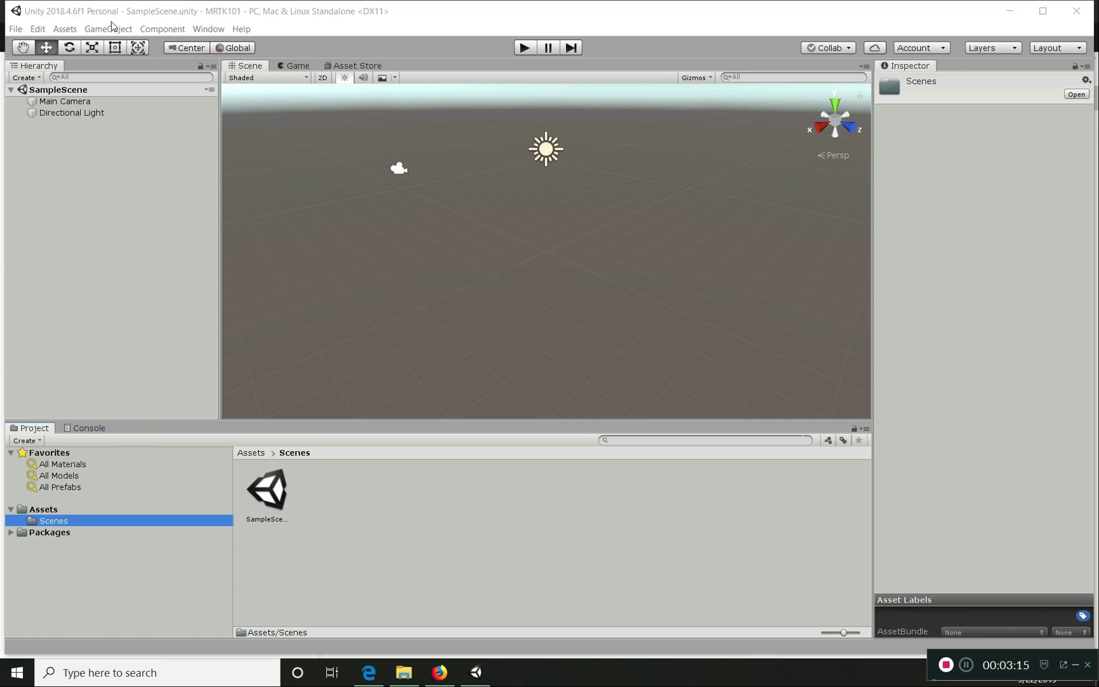
left_click(166, 8)
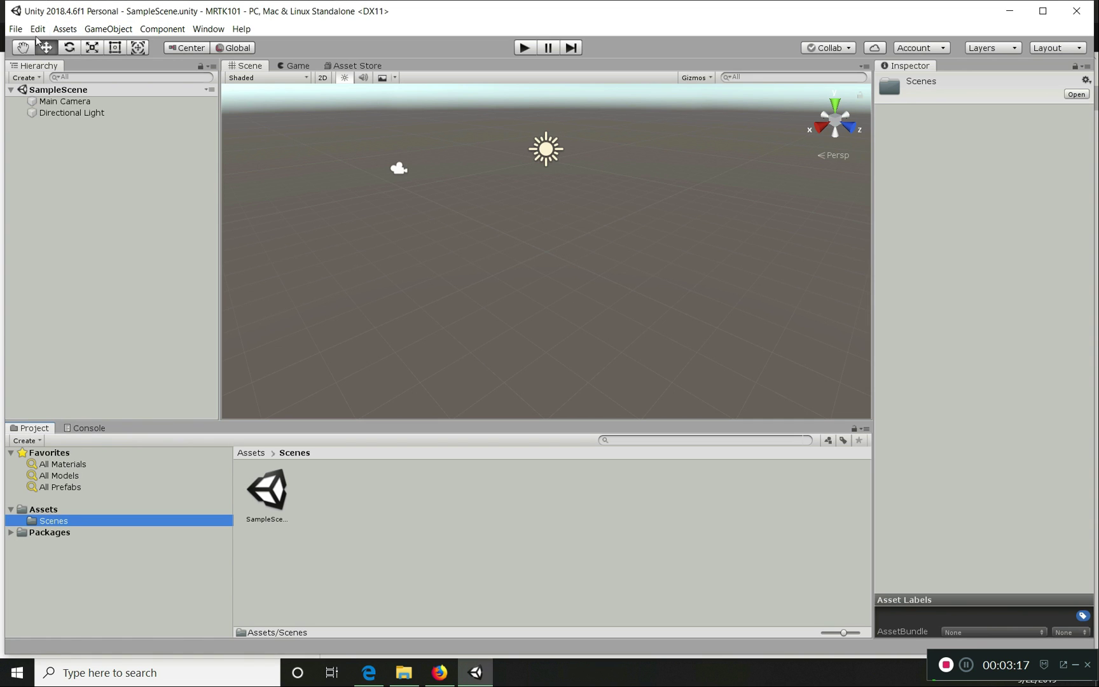
right_click(55, 509)
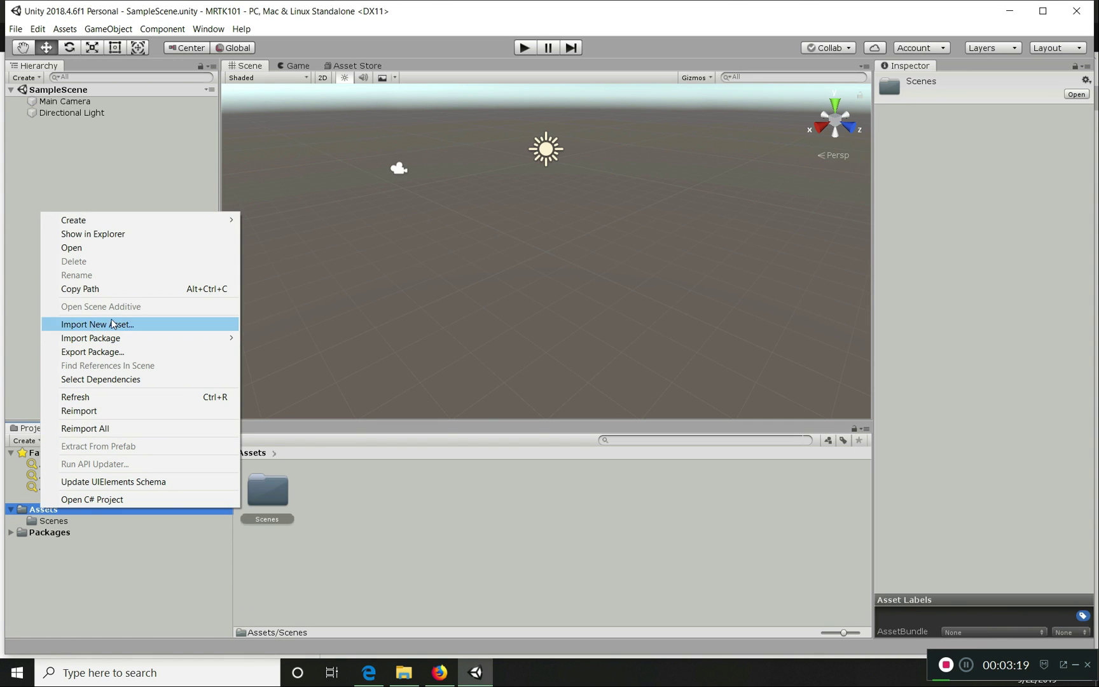
mouse_move(162, 338)
left_click(262, 339)
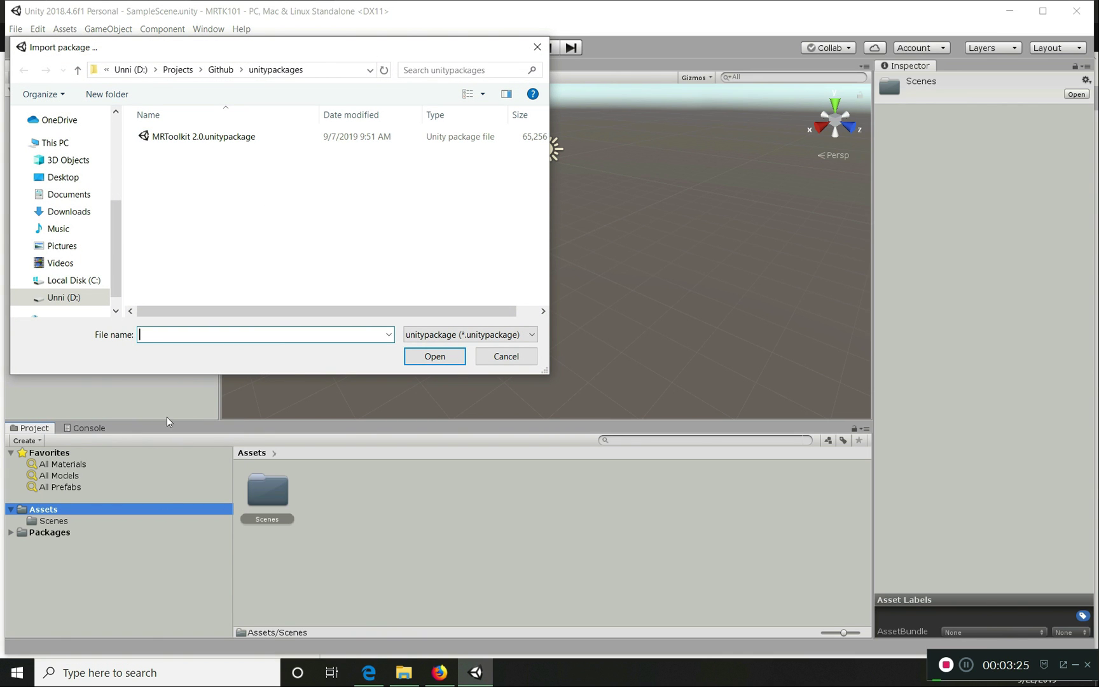
left_click(502, 358)
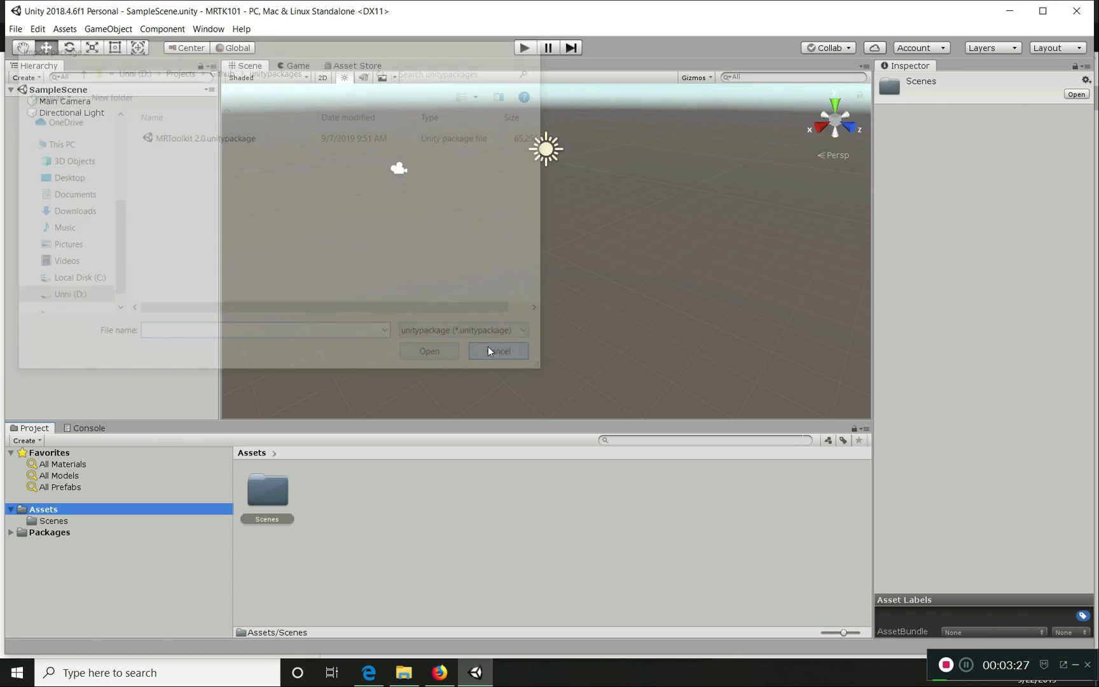
Switch the build platform to Universal Windows Platform with HoloLens as the target device.
left_click(16, 29)
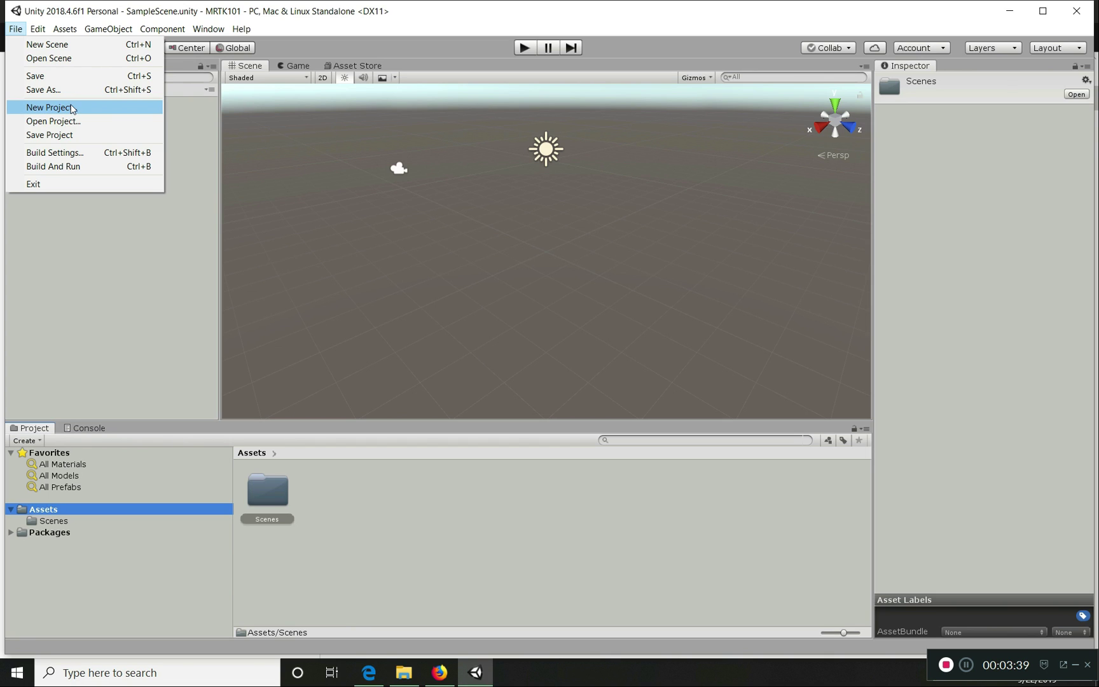
left_click(73, 153)
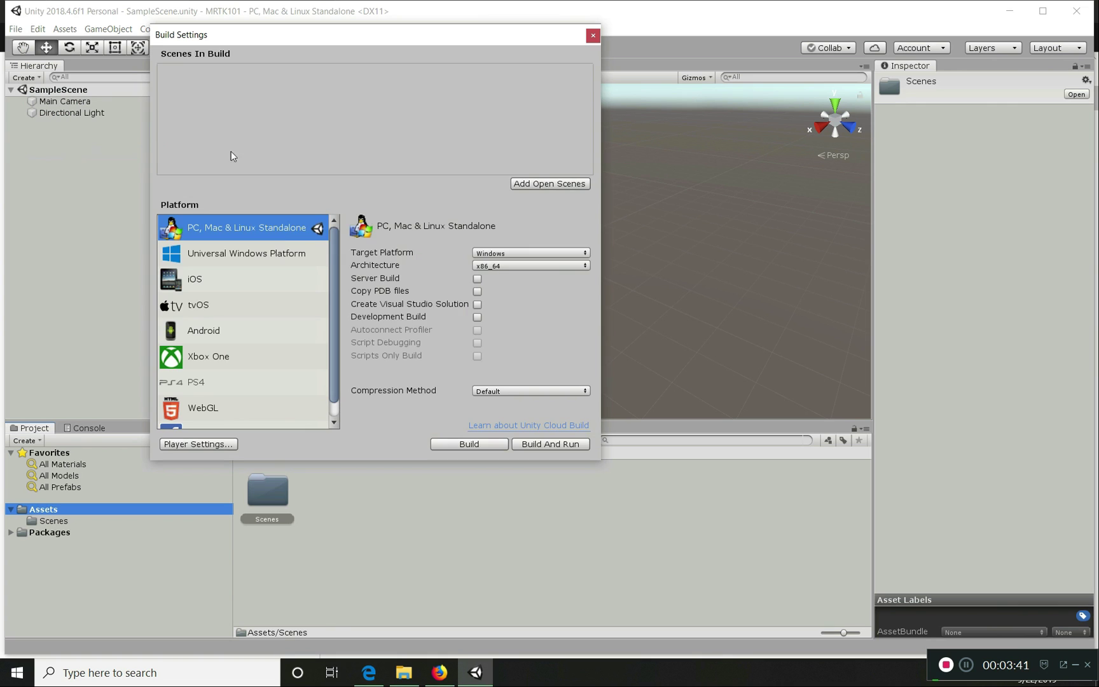
left_click(250, 258)
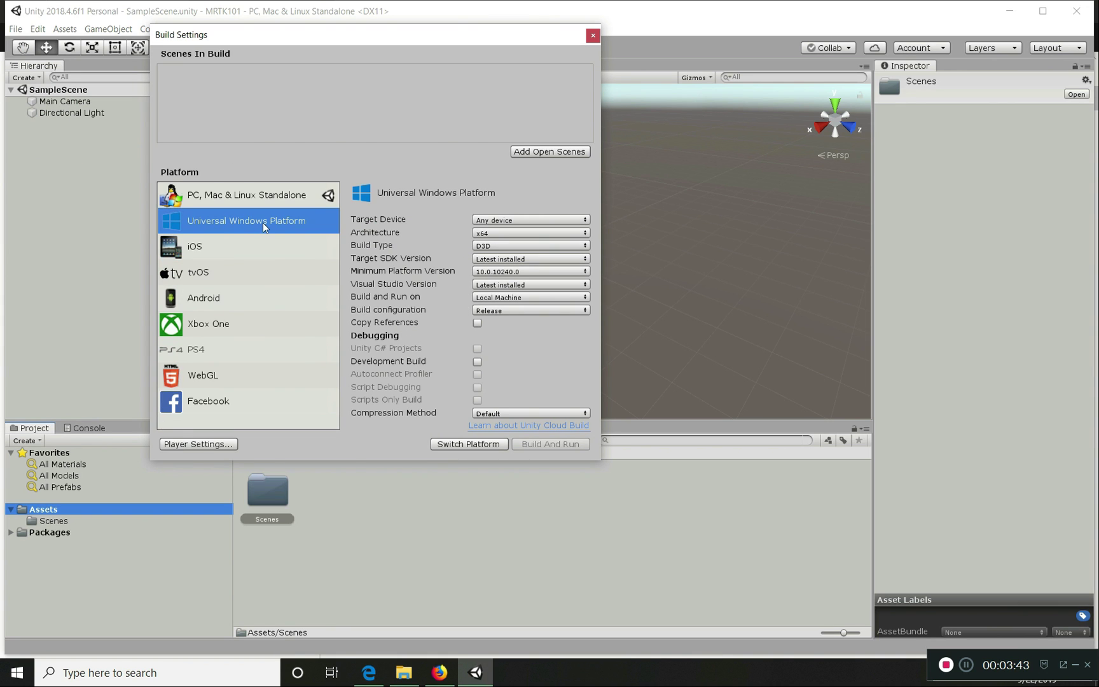
left_click(503, 222)
left_click(511, 275)
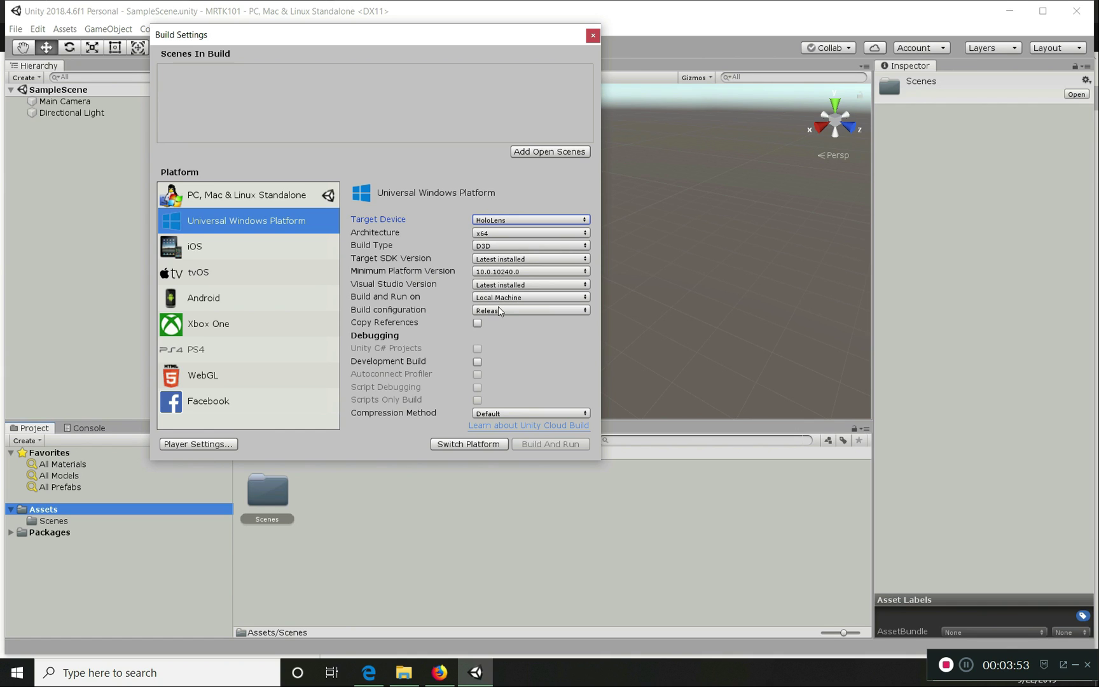
left_click(467, 446)
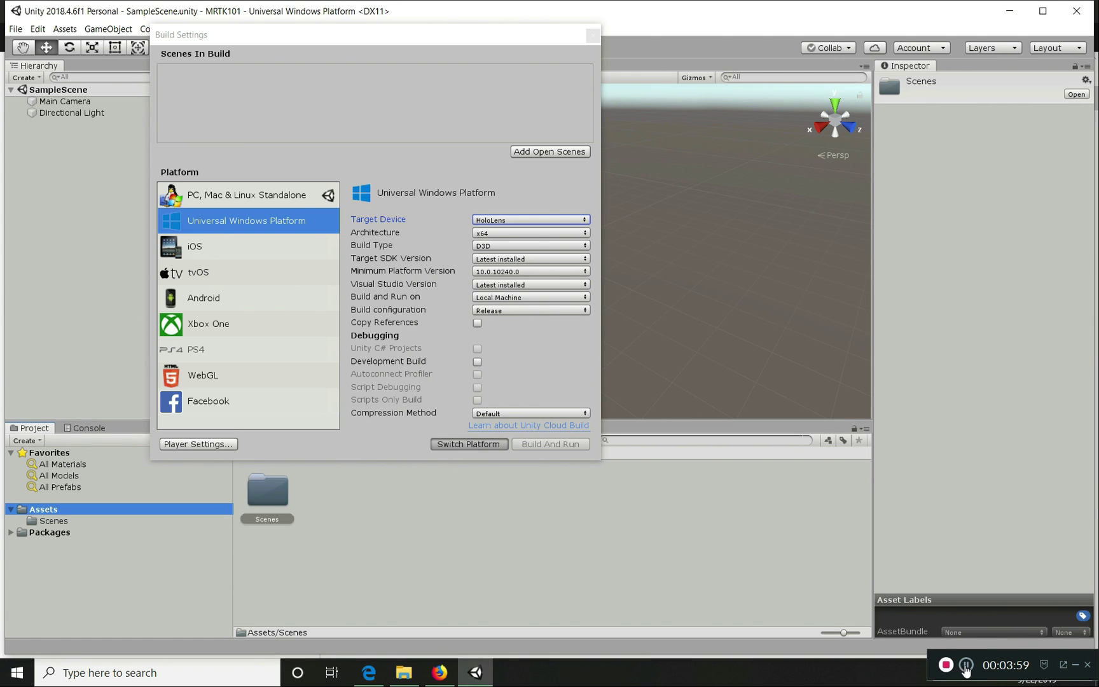
Check the scripting runtime version and scripting backend in the Universal Windows Platform player settings.
left_click(204, 445)
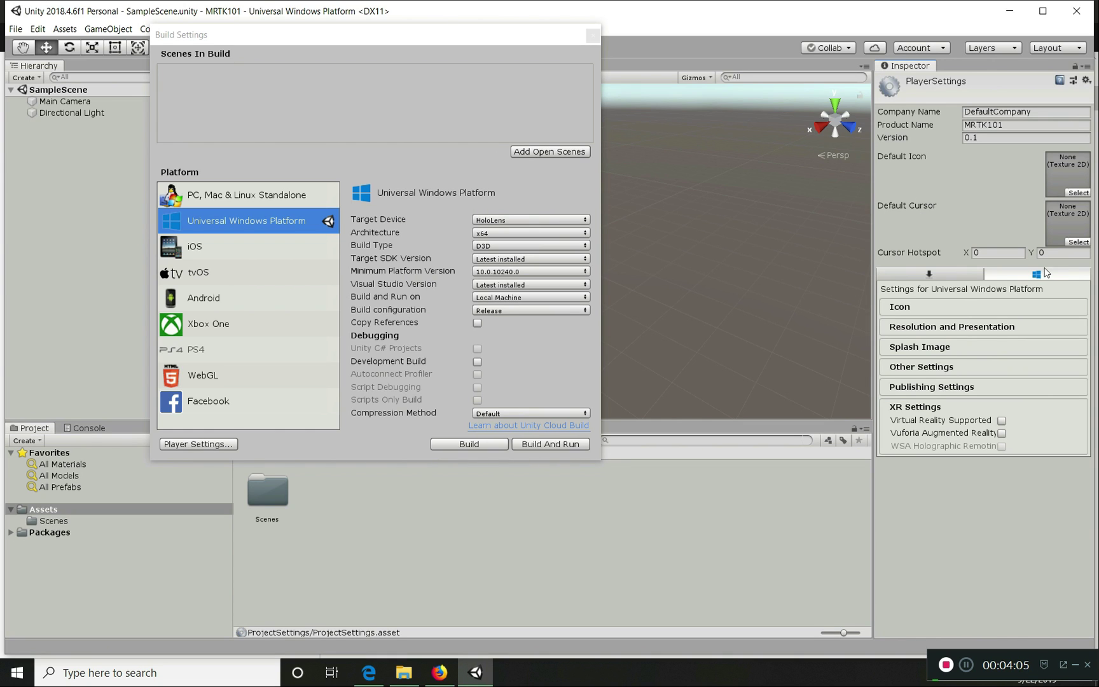
left_click(926, 367)
scroll(932, 368, "down", 3)
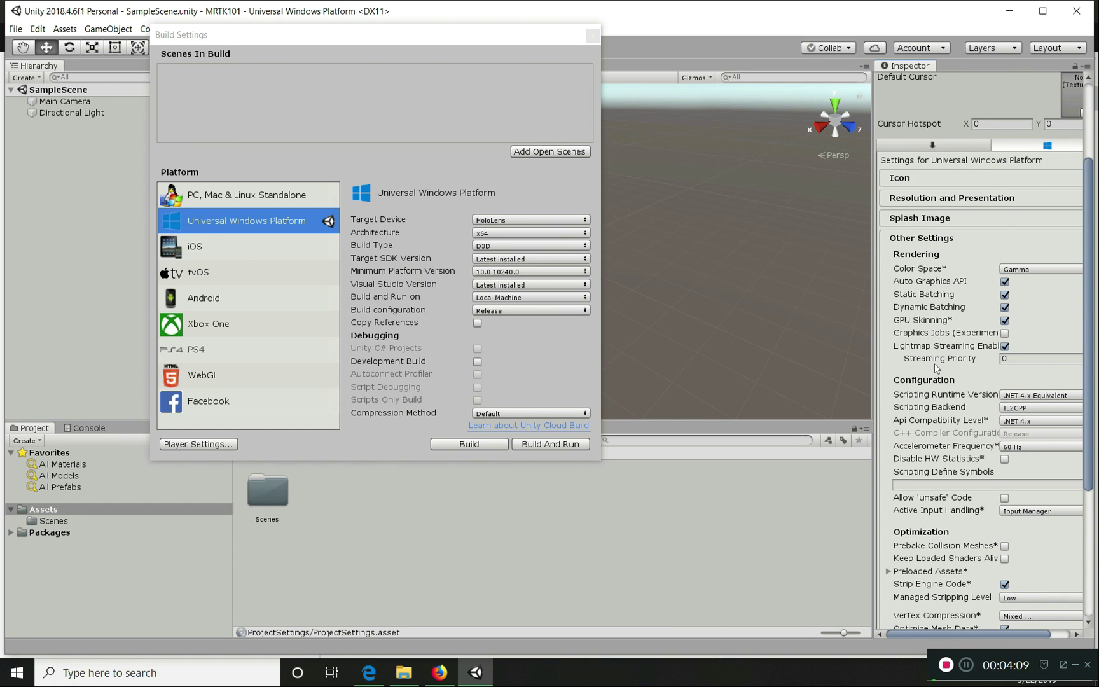
scroll(935, 366, "down", 1)
scroll(922, 382, "down", 2)
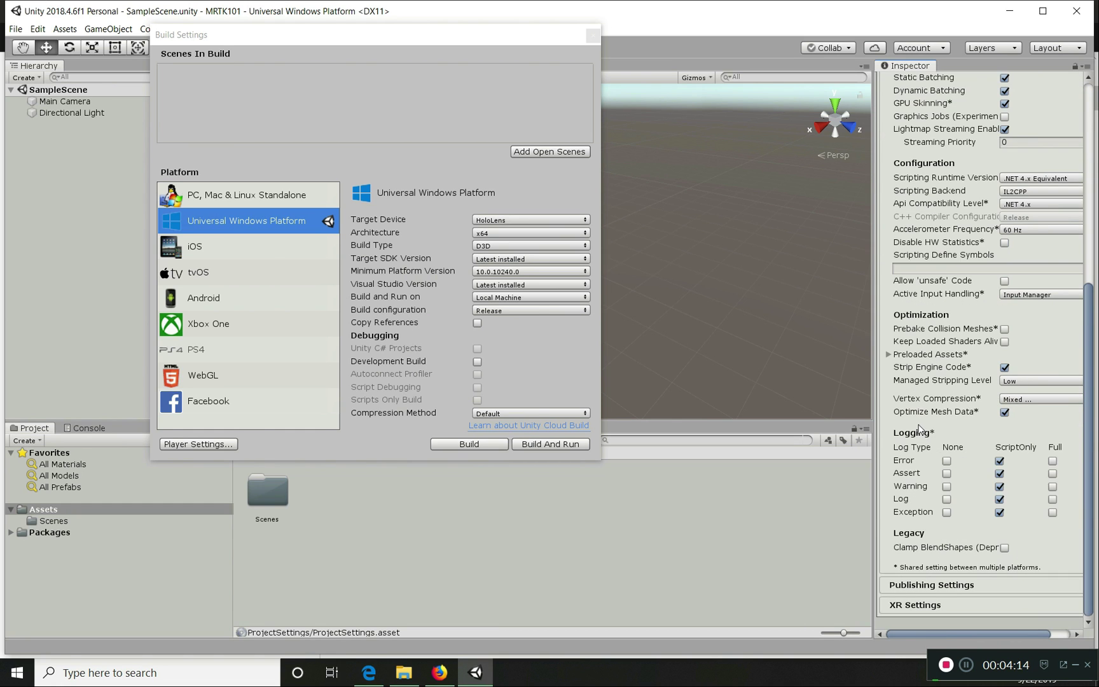
scroll(962, 343, "down", 1)
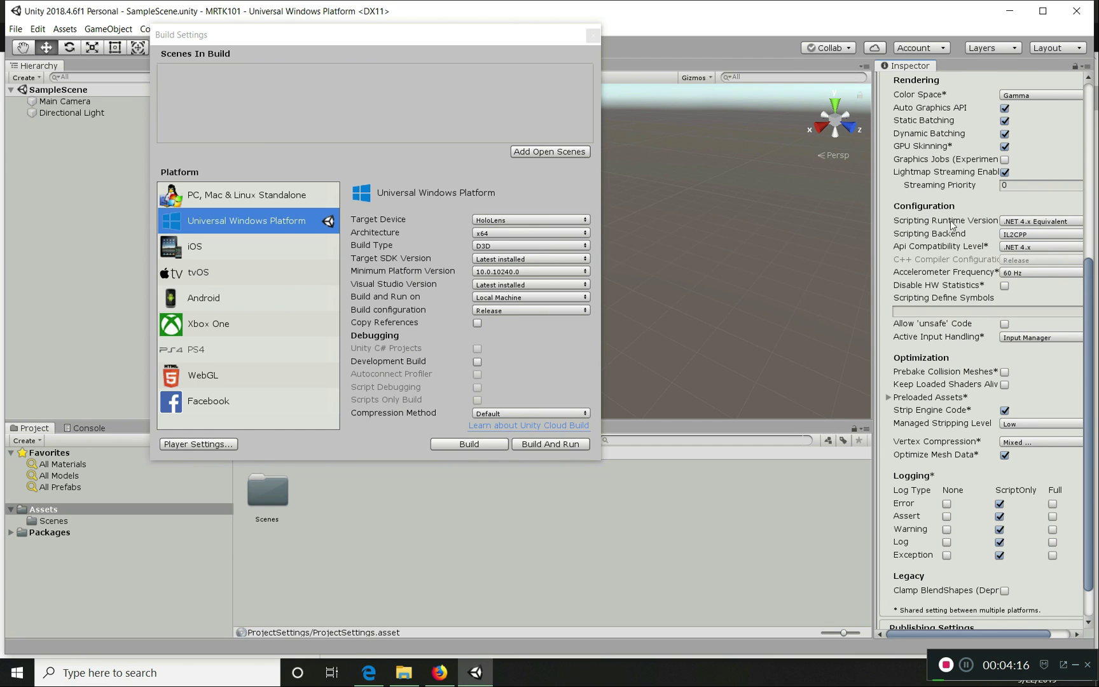
left_click(1037, 221)
left_click(1037, 222)
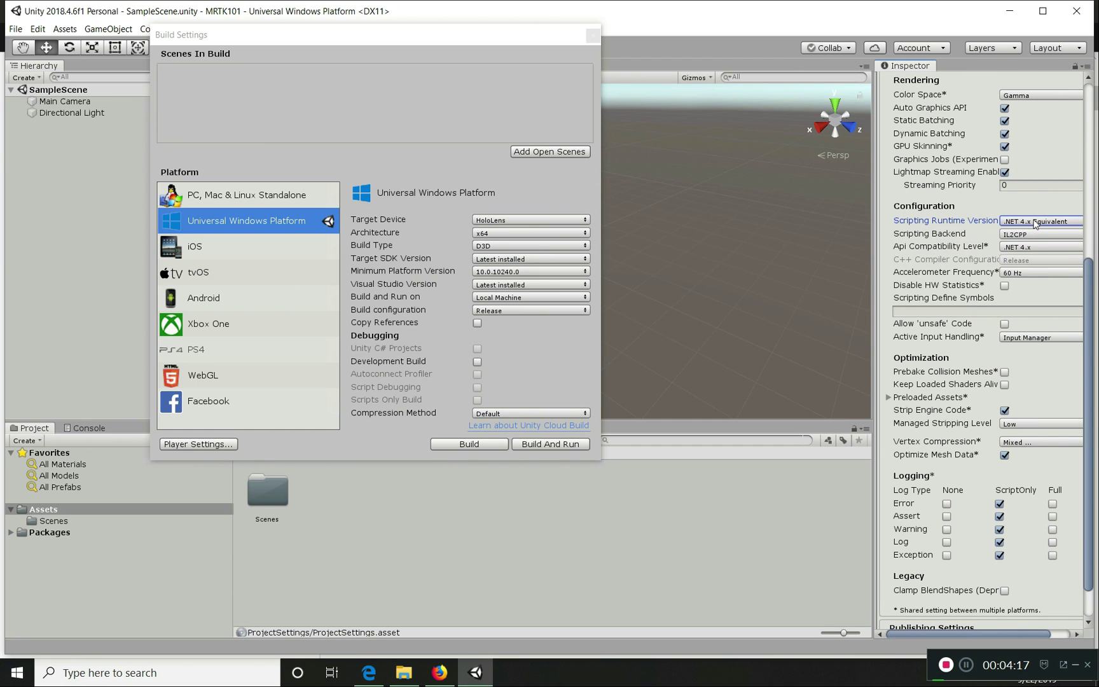
left_click(1021, 235)
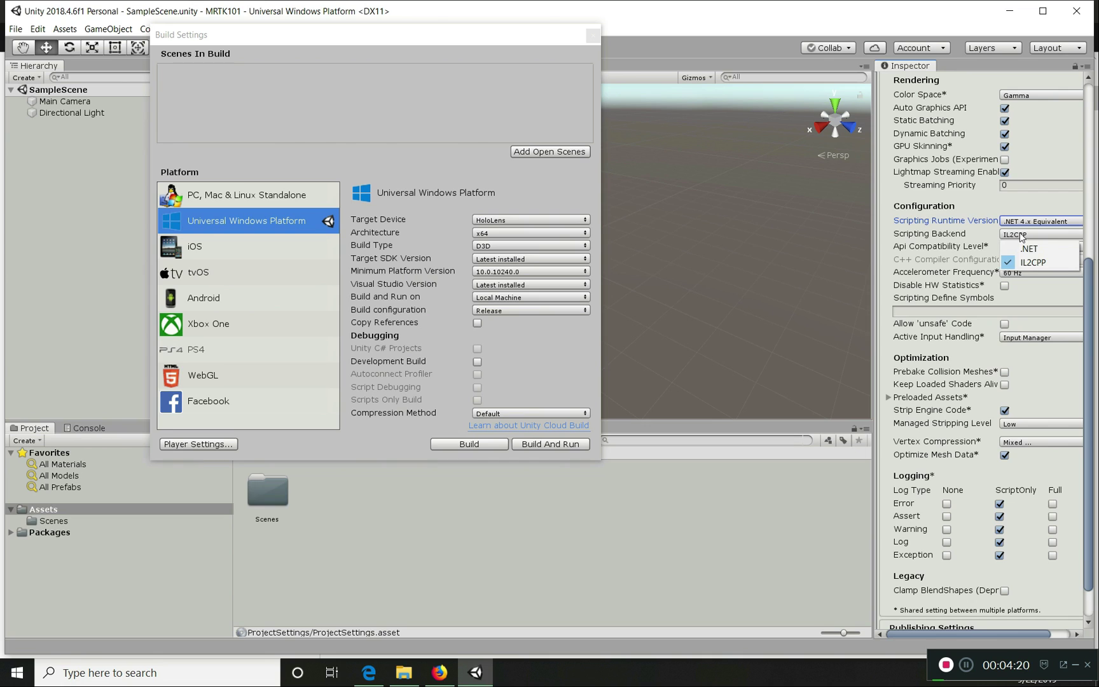
left_click(978, 231)
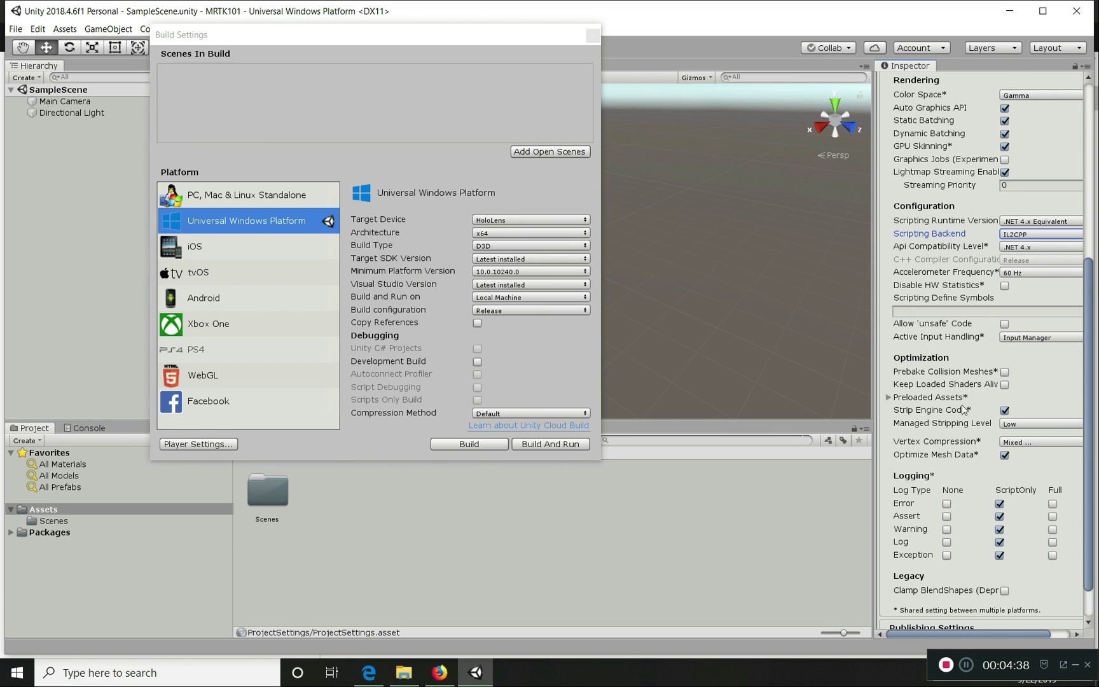
Enable virtual reality support in the XR settings and set the stereo rendering mode to Single Pass Instanced.
scroll(943, 445, "down", 2)
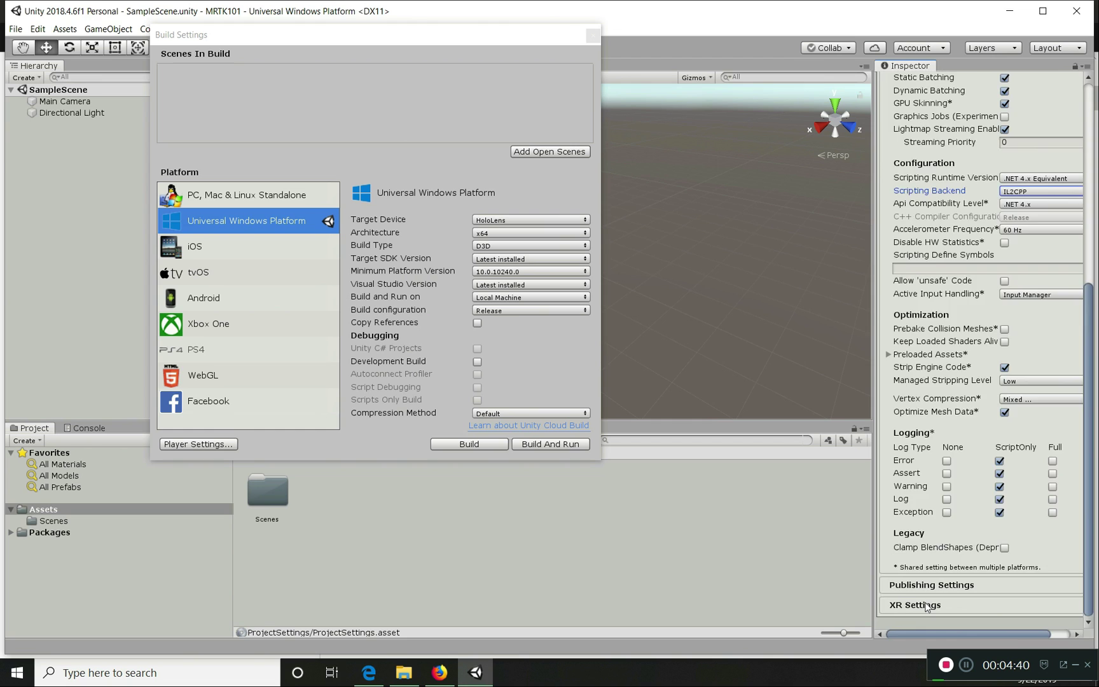
left_click(928, 605)
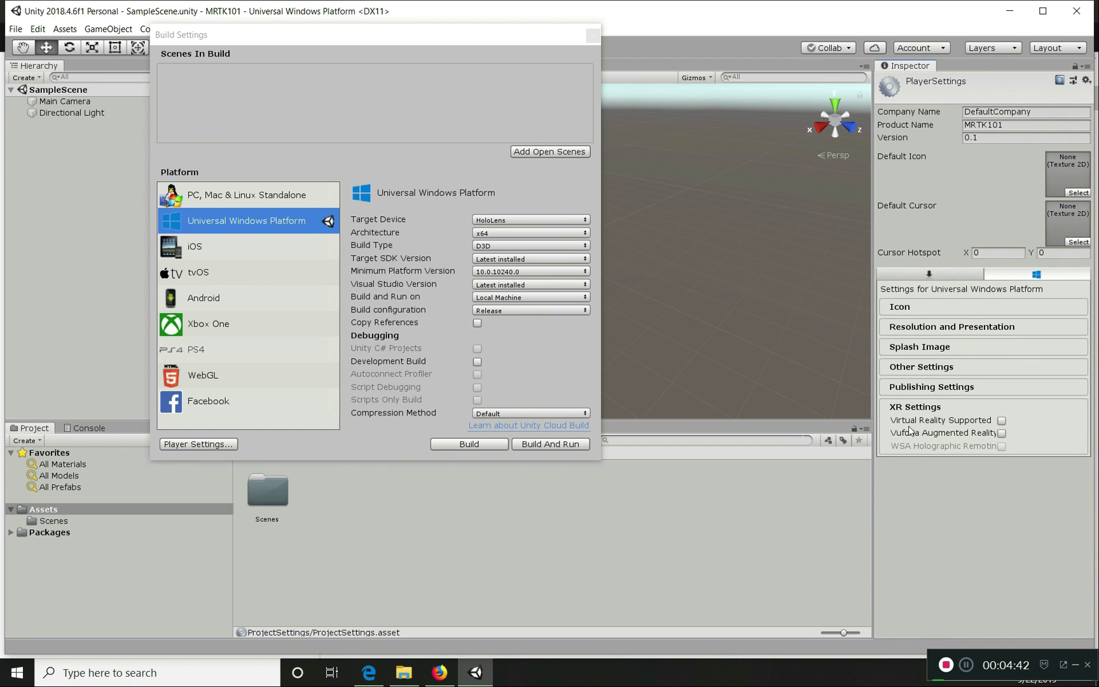
left_click(1001, 421)
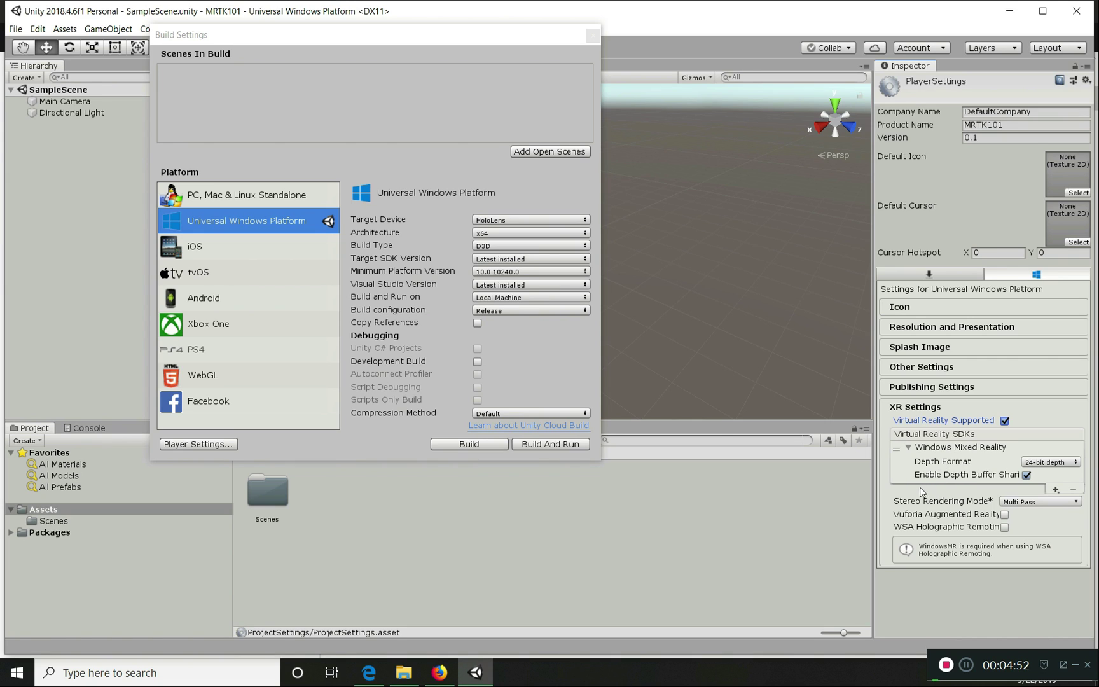
left_click(1007, 503)
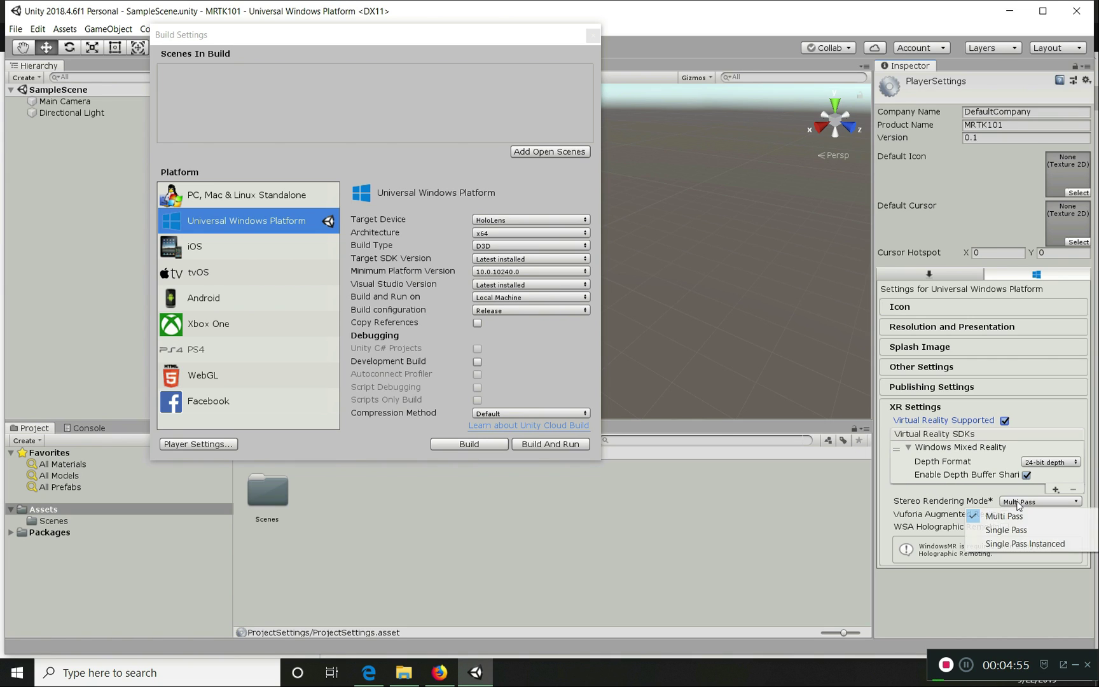
left_click(1004, 544)
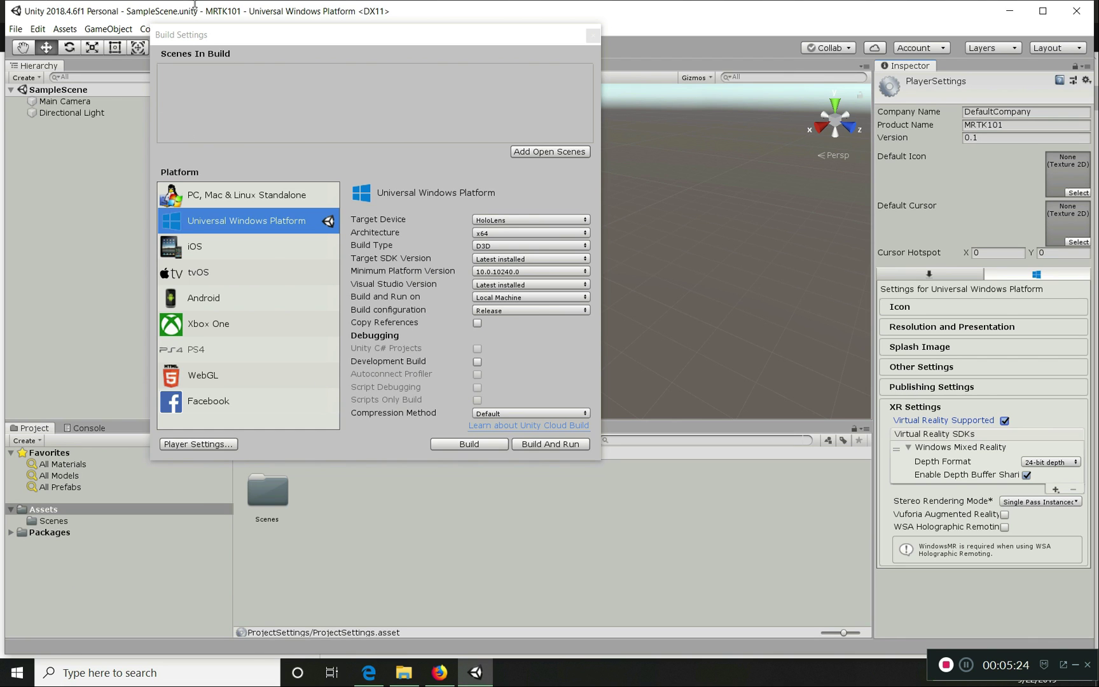
Set the Windows Mixed Reality depth format to 16-bit depth and close the build settings.
left_click_drag(259, 31, 350, 72)
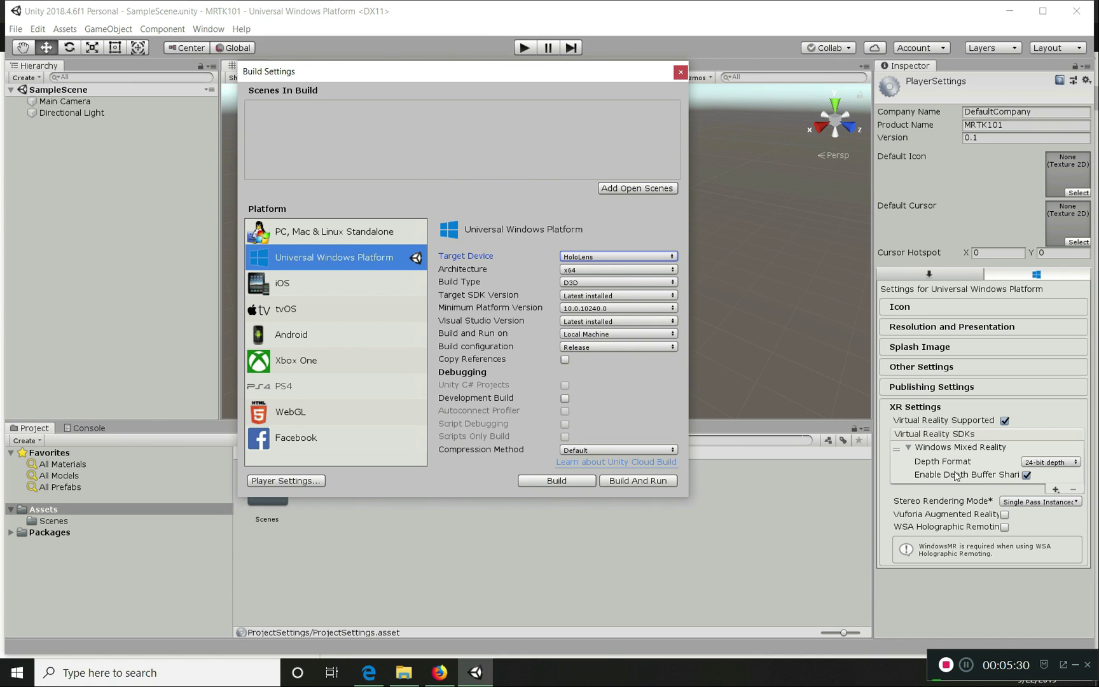
left_click(1038, 464)
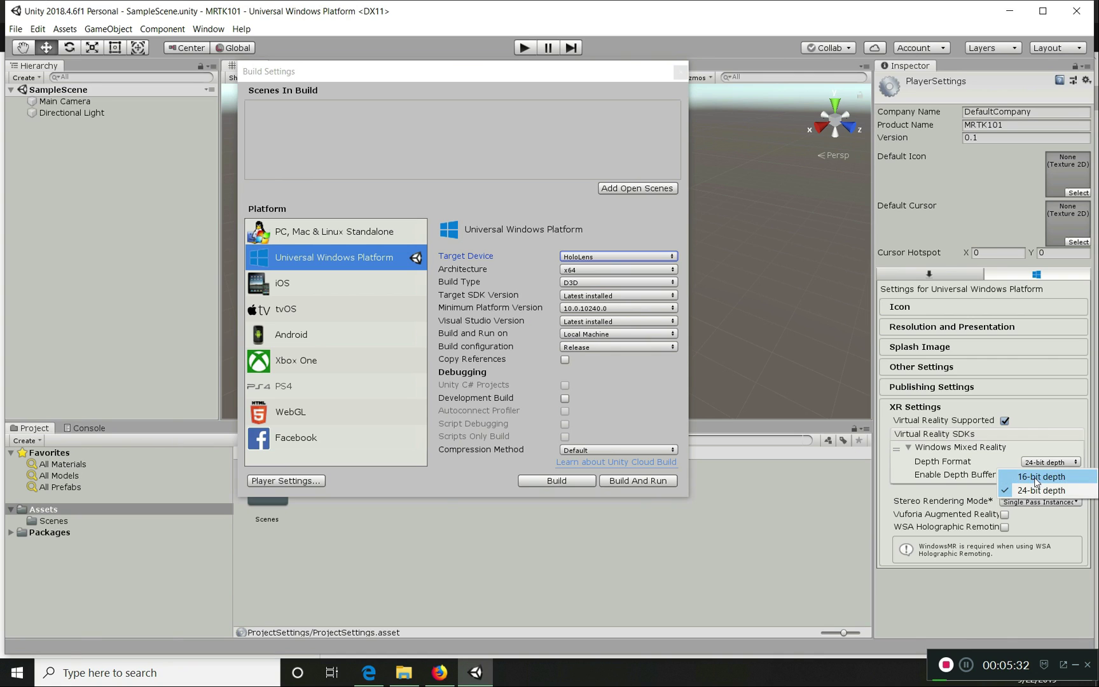
left_click(1036, 482)
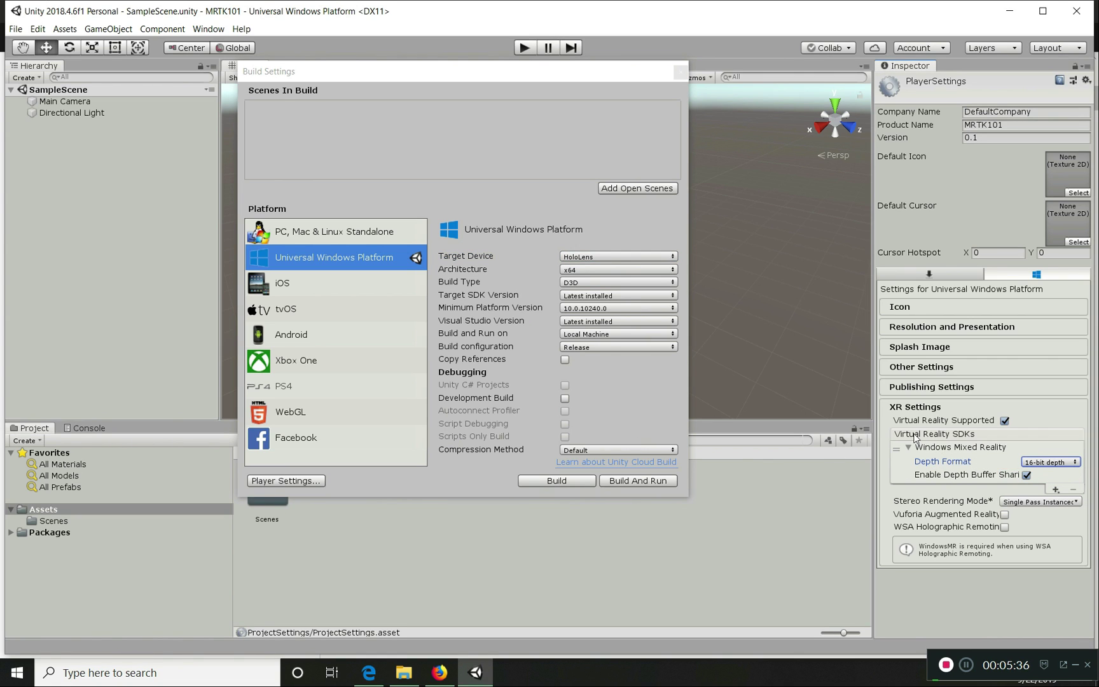
left_click(909, 409)
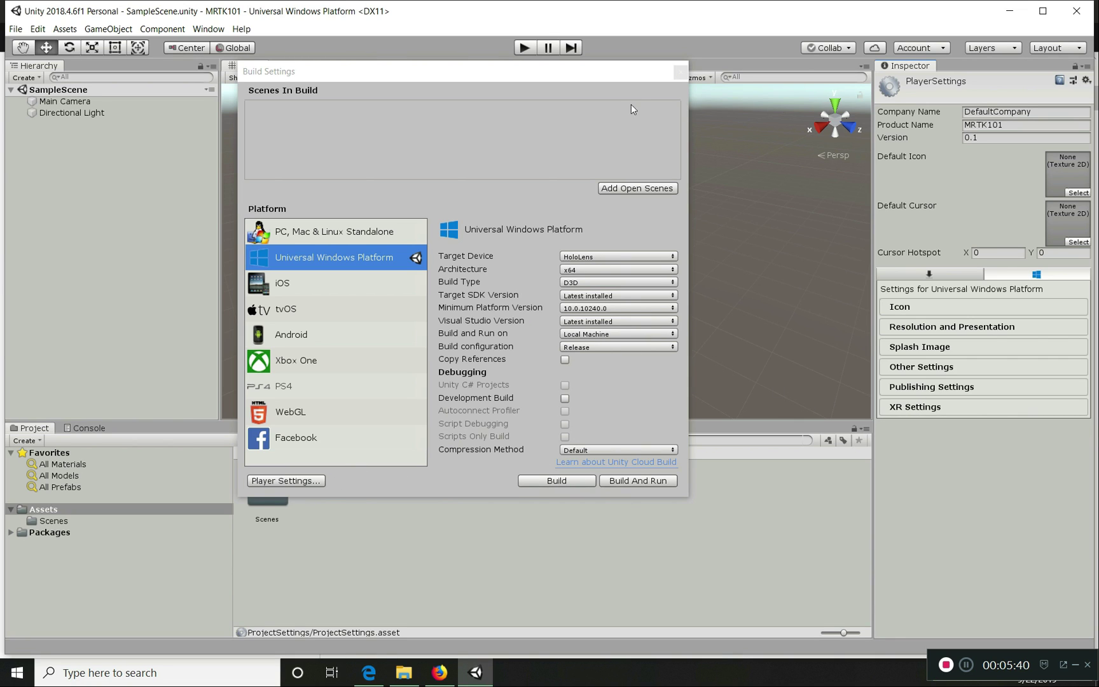
left_click(679, 73)
In the project's quality settings, set the default quality level for Universal Windows Platform to Very Low.
left_click(163, 30)
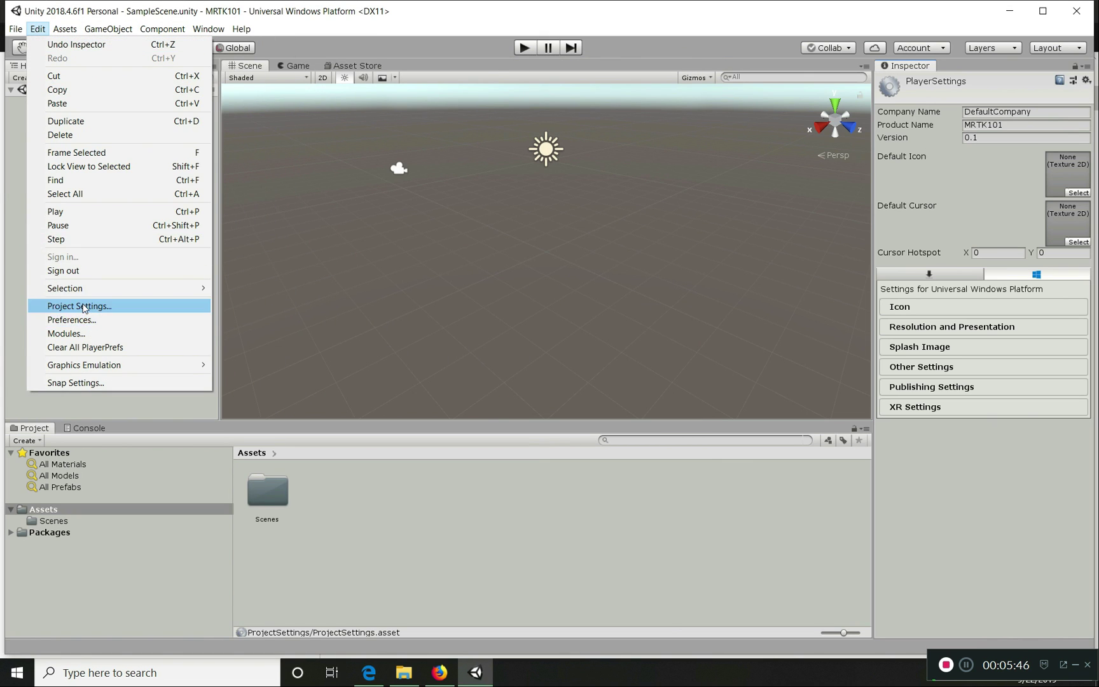
left_click(121, 306)
left_click(27, 131)
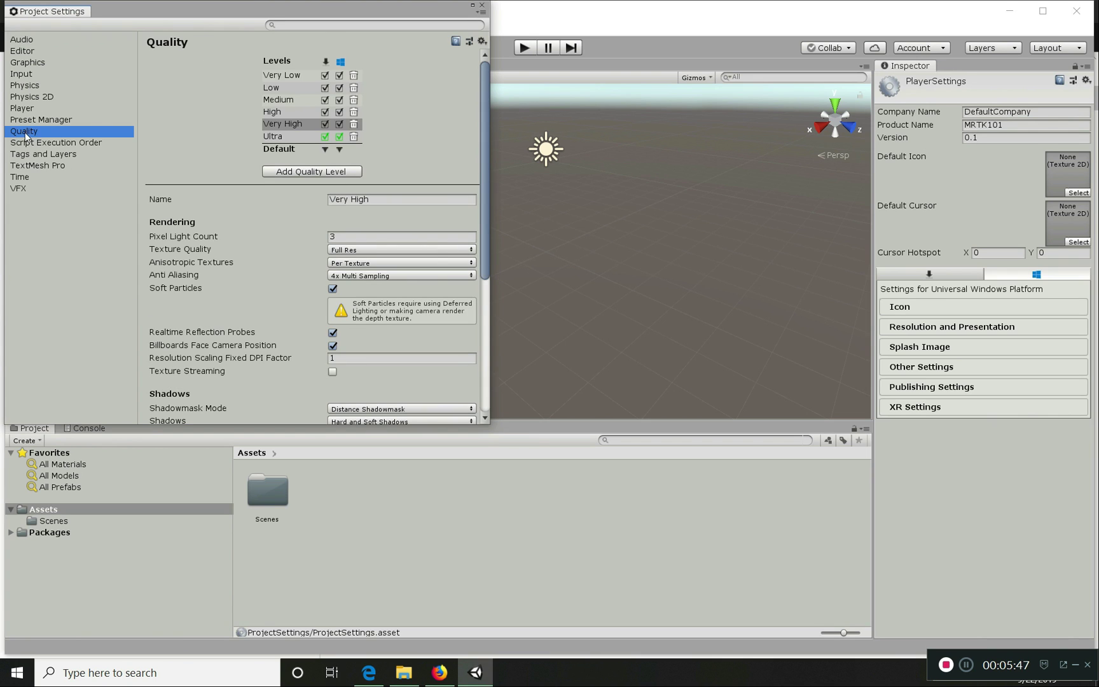
left_click(339, 150)
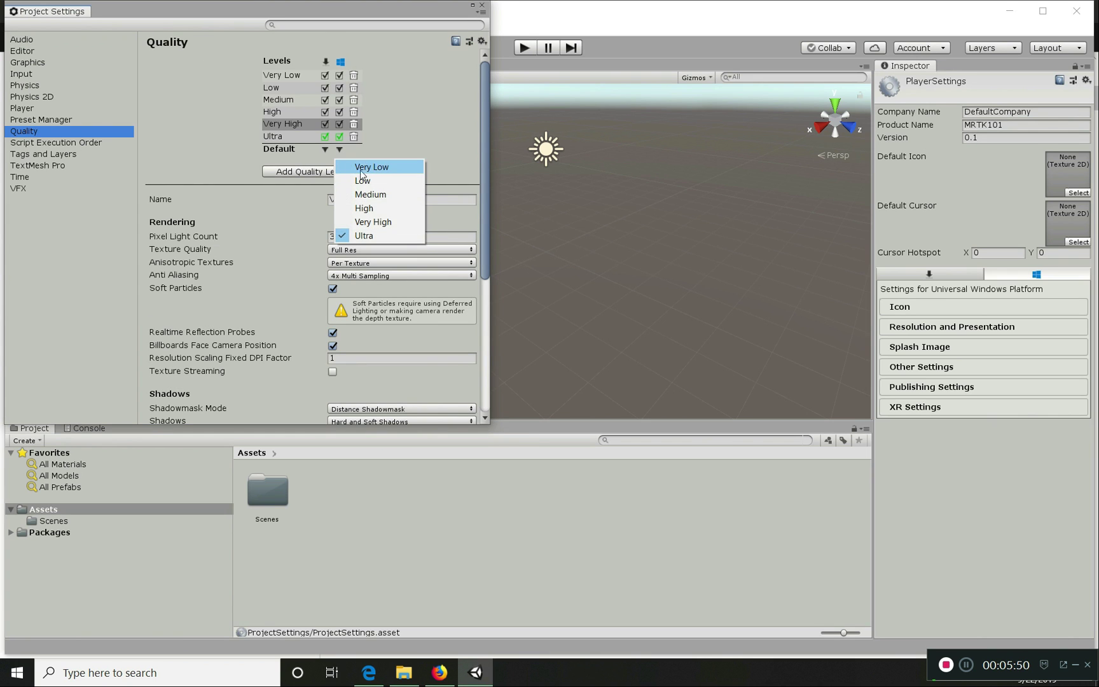
left_click(364, 166)
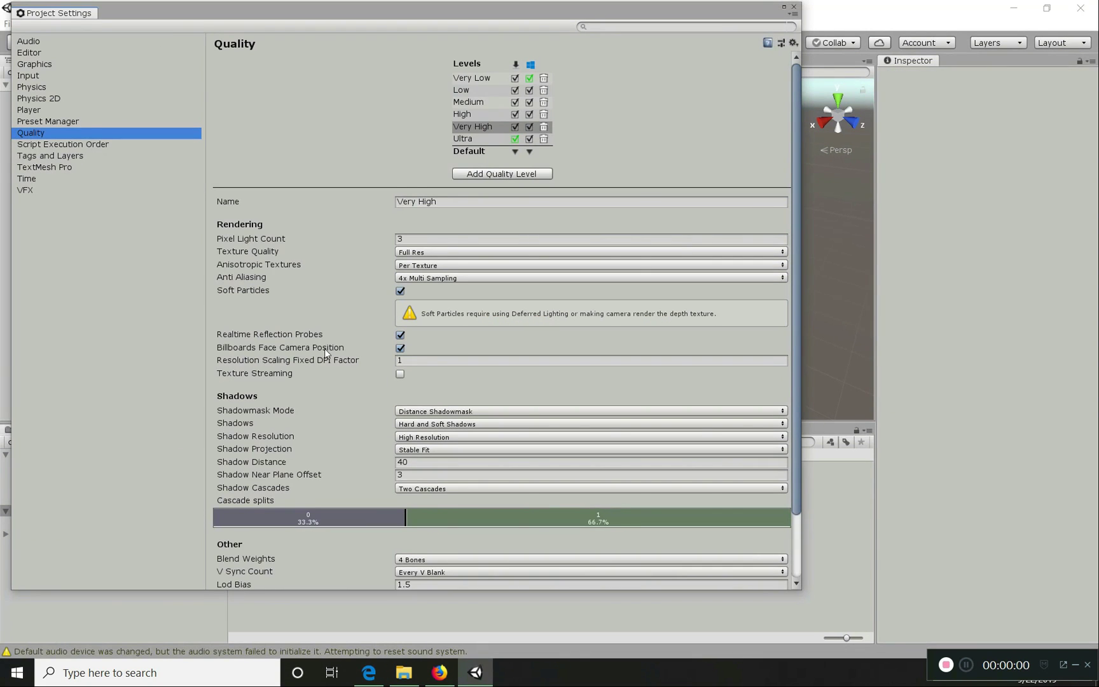
scroll(314, 347, "down", 2)
scroll(316, 335, "up", 2)
Set the spatializer plugin to MS HRTF Spatializer in the project's audio settings.
left_click(32, 42)
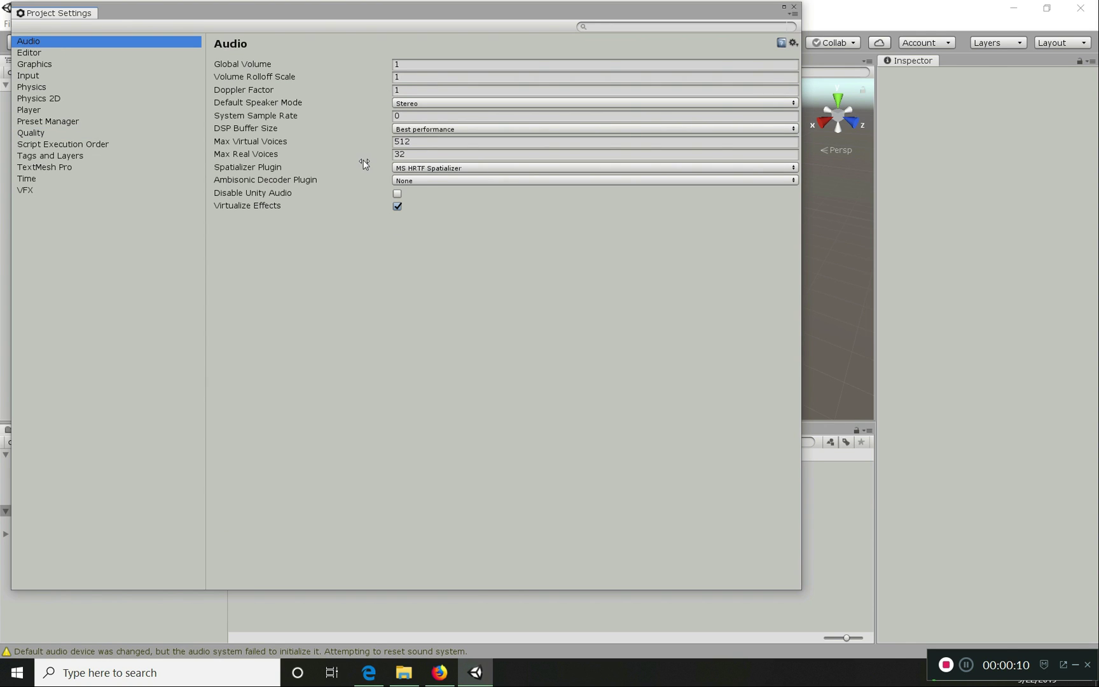
left_click(409, 170)
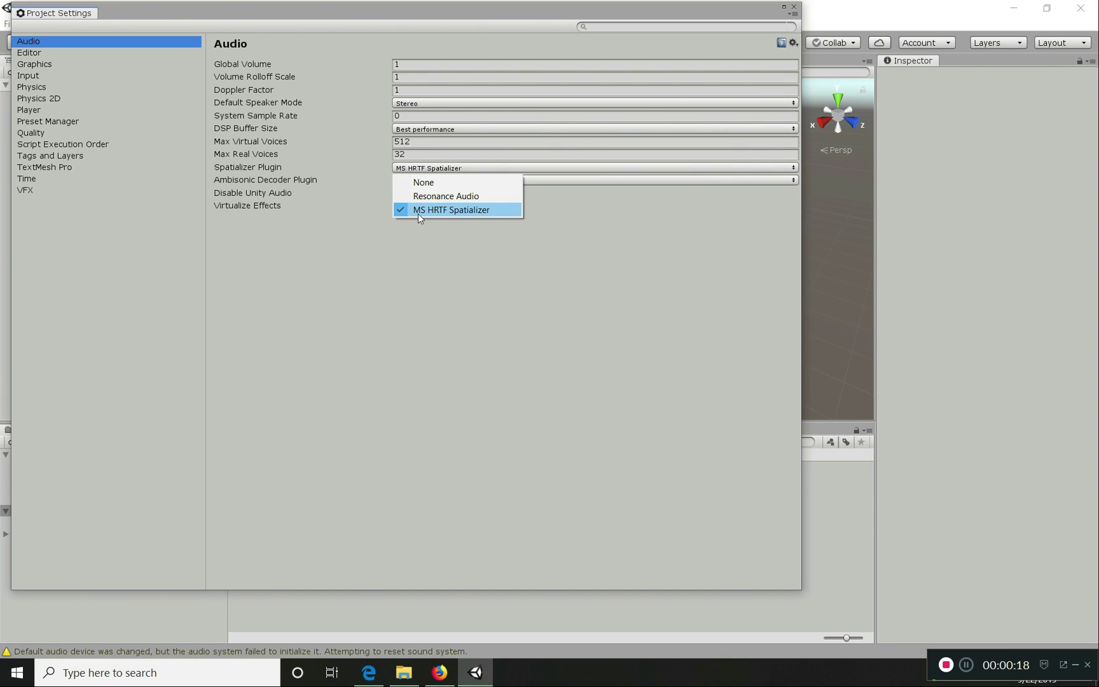
left_click(439, 210)
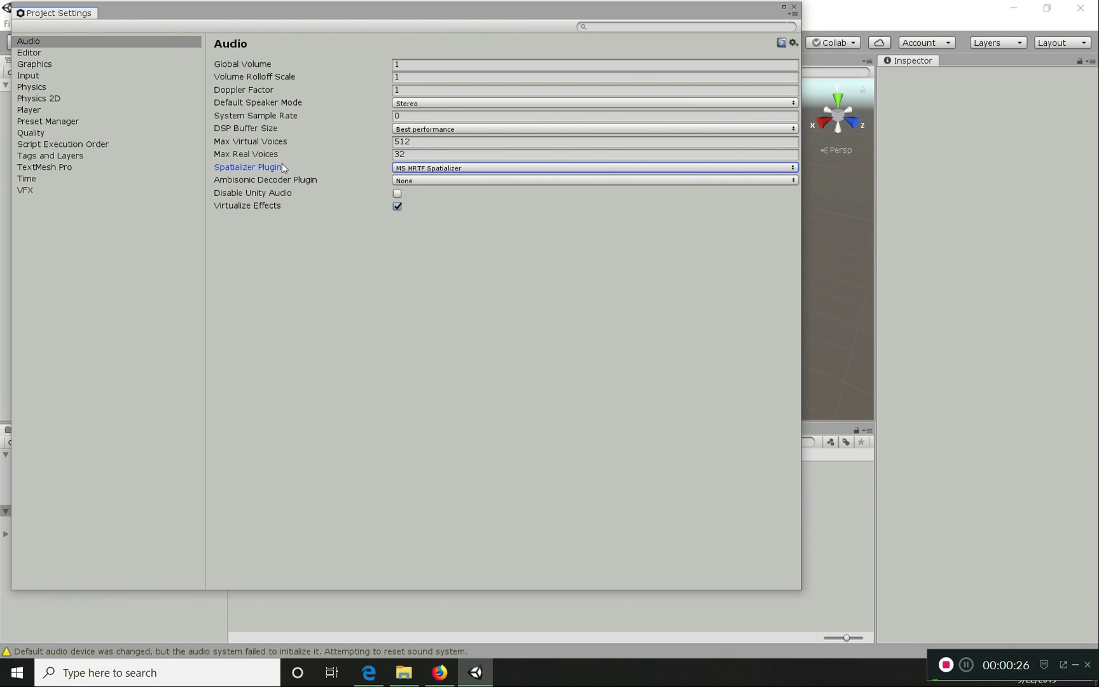
mouse_move(267, 169)
Check the InternetClient, Microphone and SpatialPerception capabilities in the Universal Windows Platform publishing settings.
left_click(30, 111)
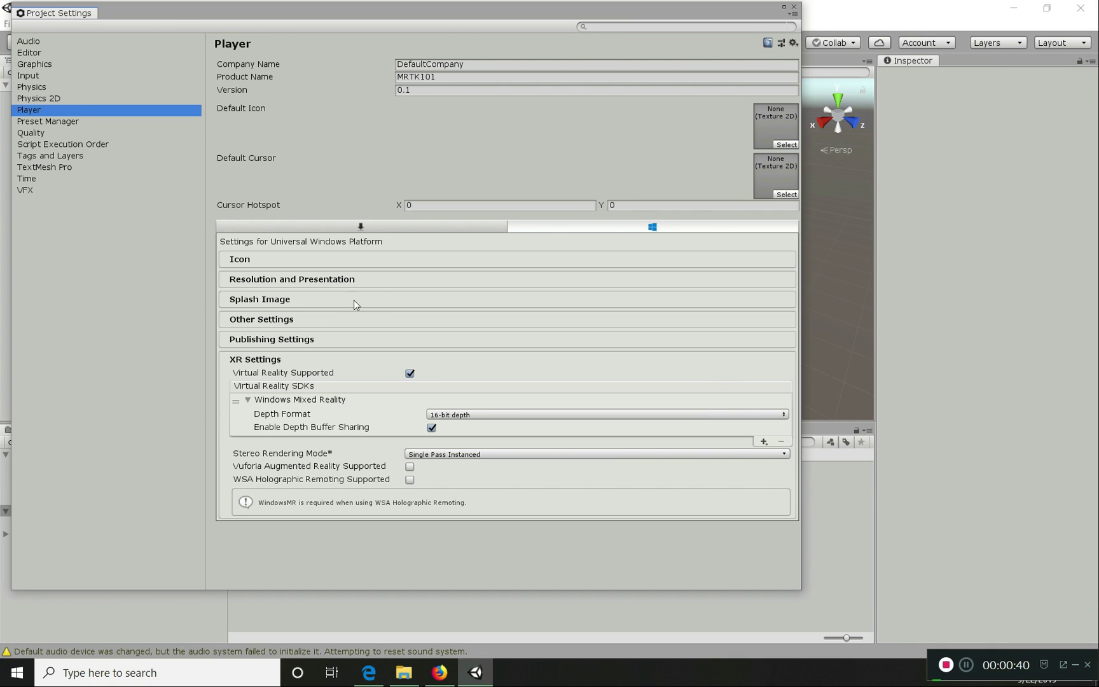
left_click(274, 340)
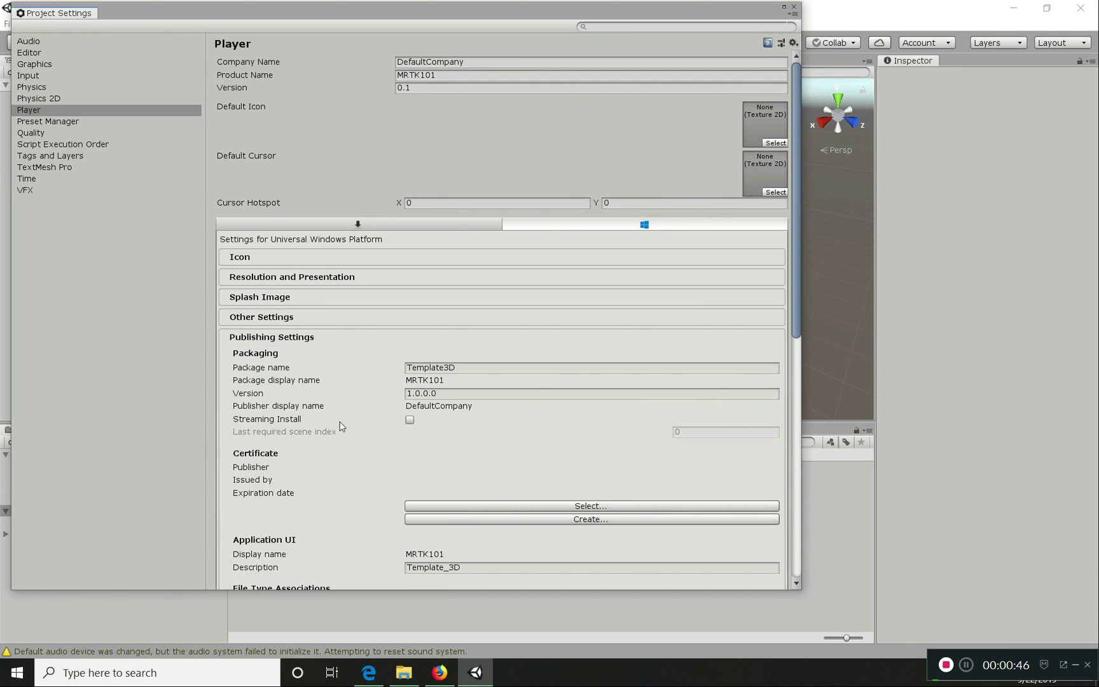
scroll(332, 533, "down", 5)
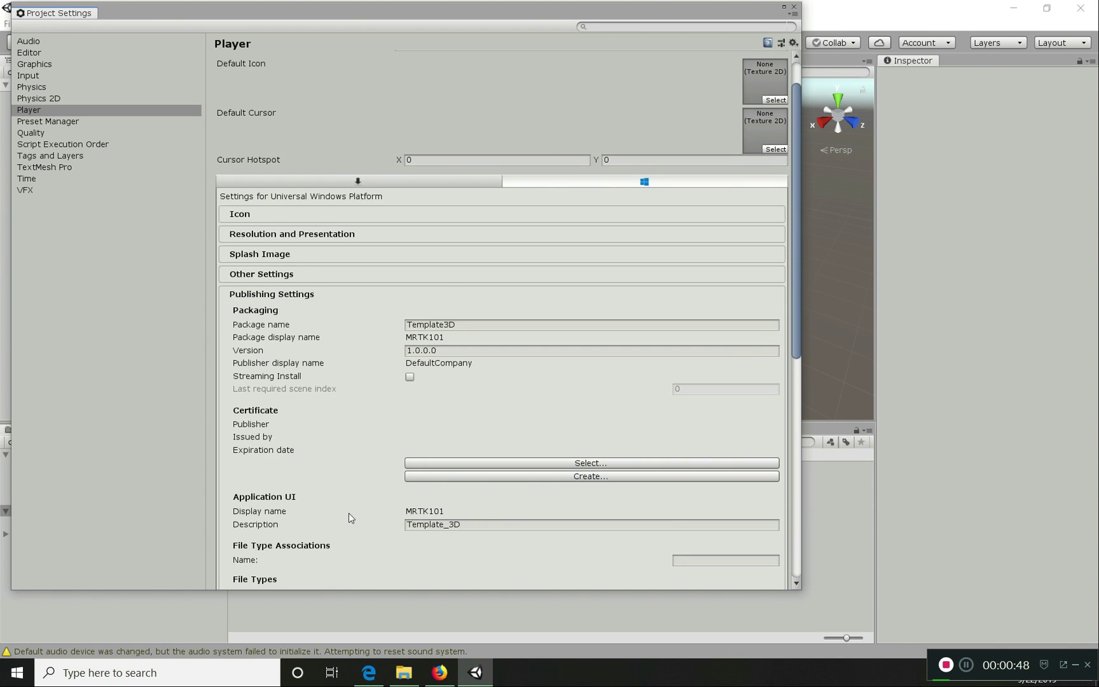
scroll(338, 509, "down", 1)
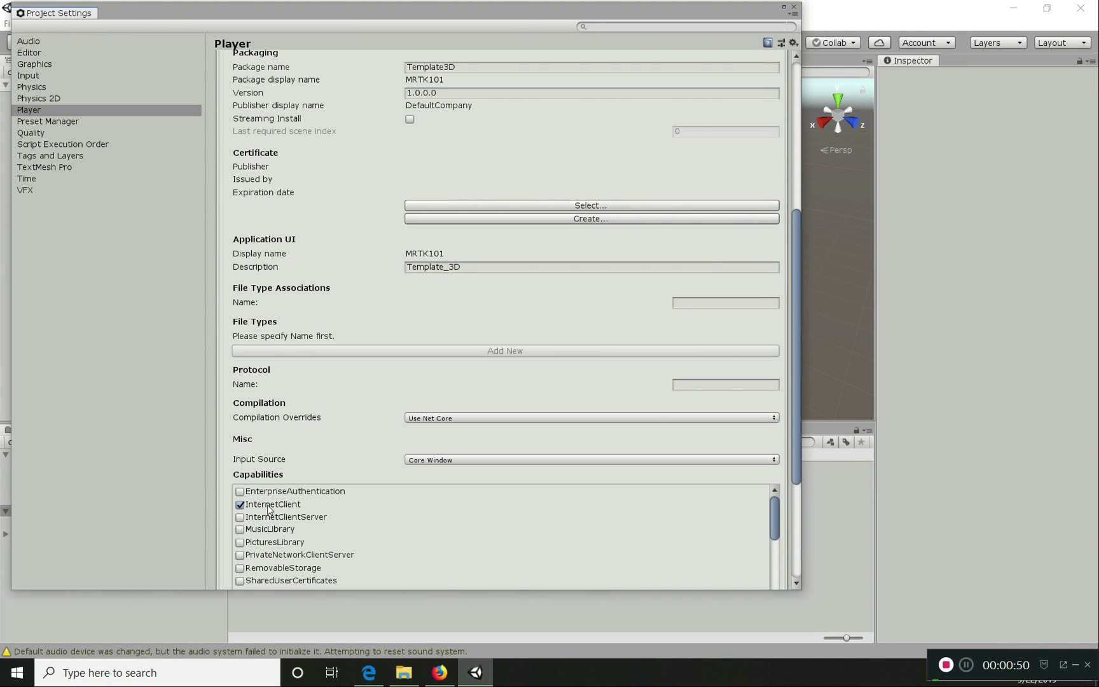
scroll(267, 509, "down", 3)
left_click(267, 509)
scroll(267, 512, "up", 1)
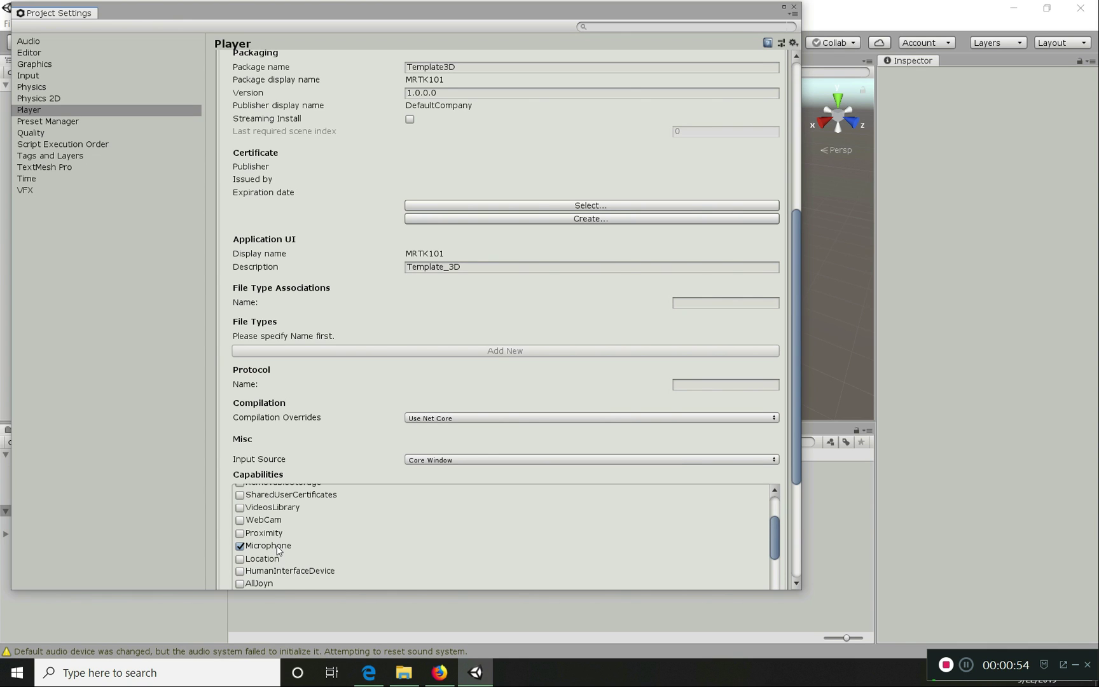
scroll(278, 550, "down", 1)
scroll(277, 551, "down", 2)
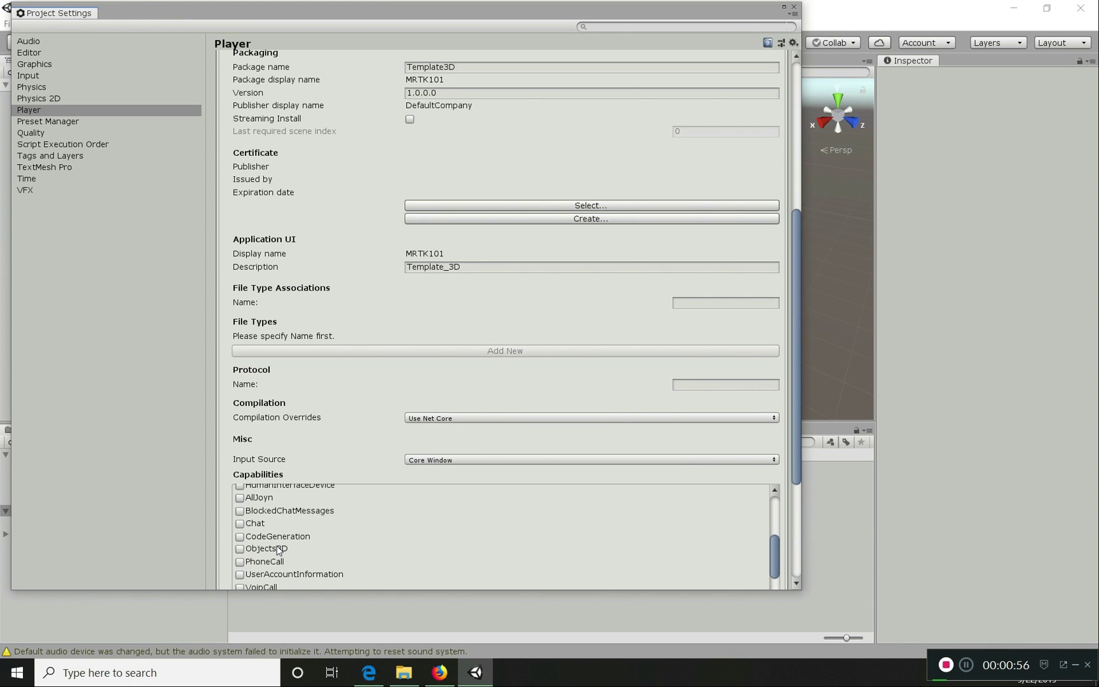
left_click(277, 553)
scroll(278, 552, "down", 1)
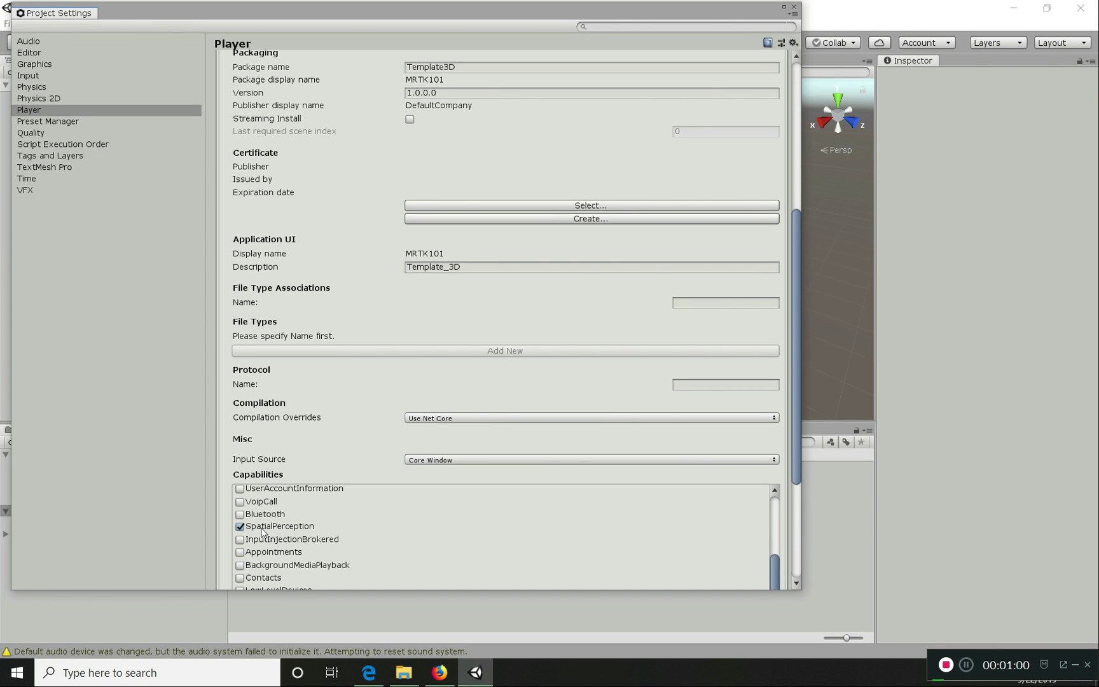
Enlarge the project settings window and review the full list of app capabilities, including WebCam and the entries below SpatialPerception.
left_click_drag(292, 590, 294, 629)
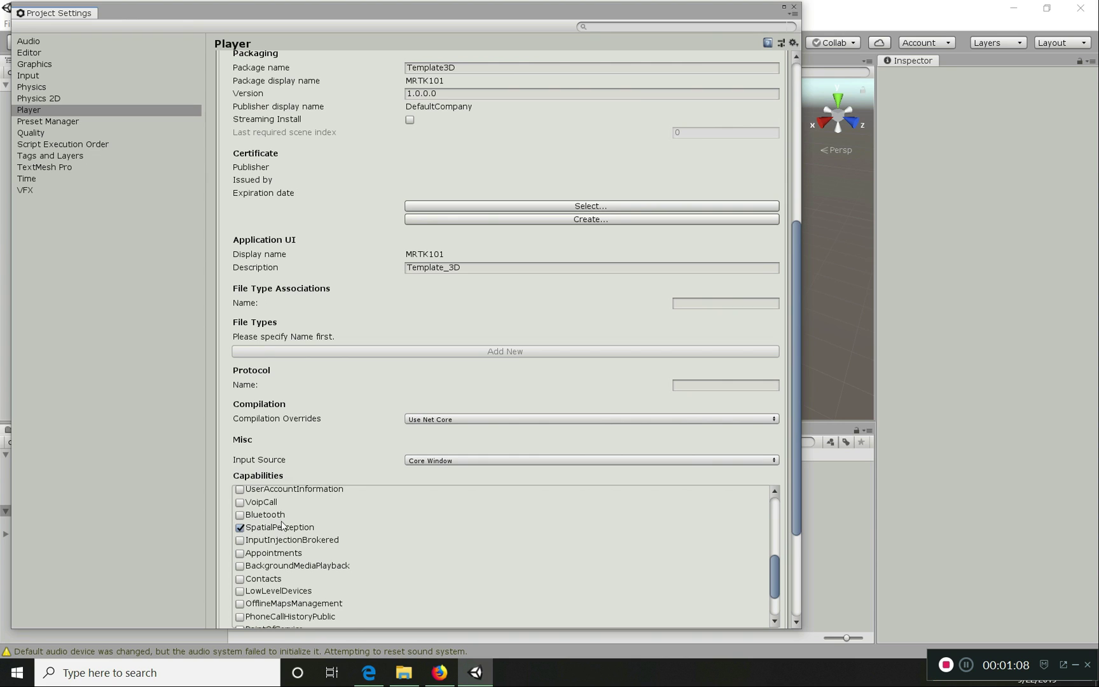
scroll(282, 525, "up", 6)
scroll(283, 525, "down", 1)
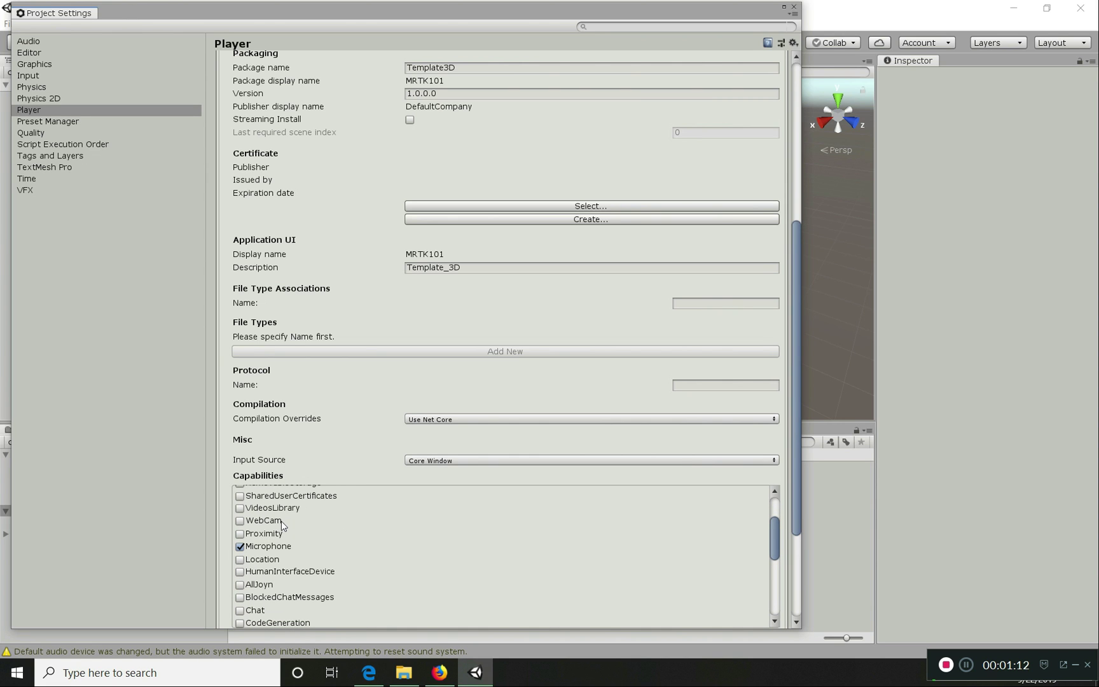
scroll(283, 525, "down", 5)
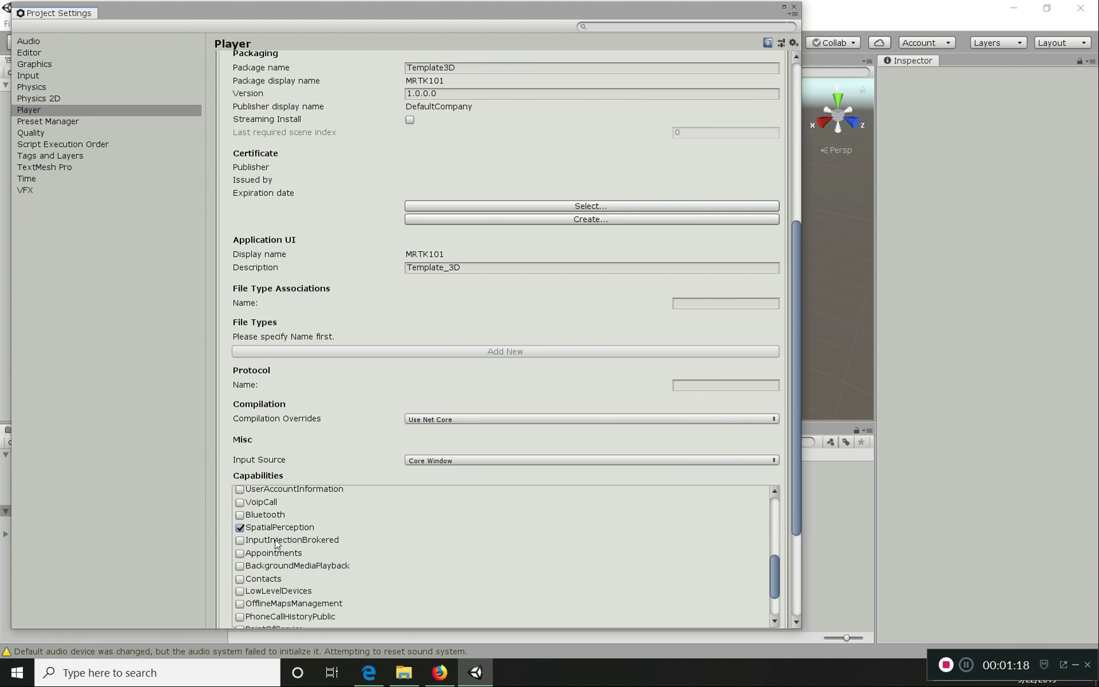
scroll(276, 541, "down", 1)
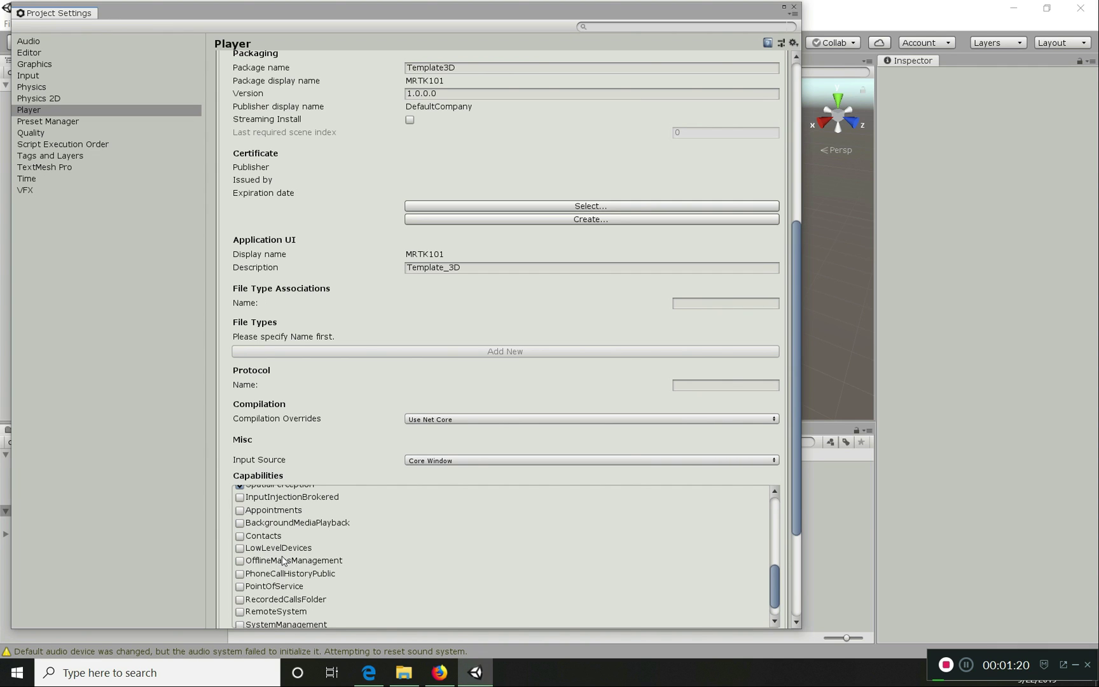
scroll(283, 559, "up", 3)
scroll(282, 556, "down", 3)
scroll(282, 556, "down", 1)
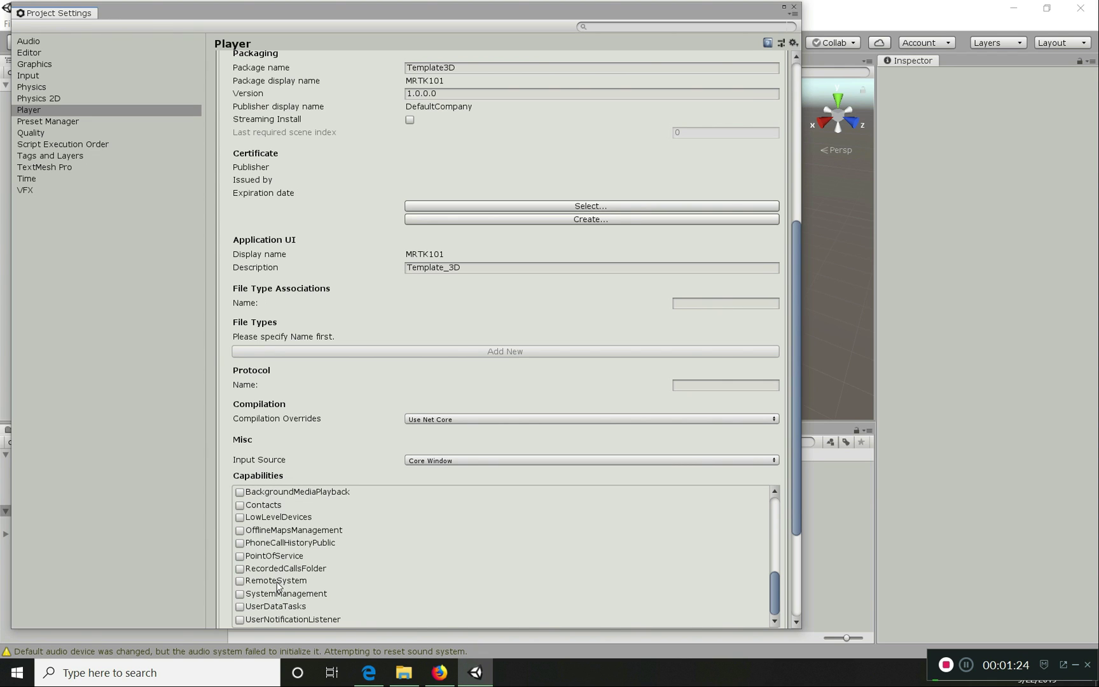
scroll(280, 570, "up", 8)
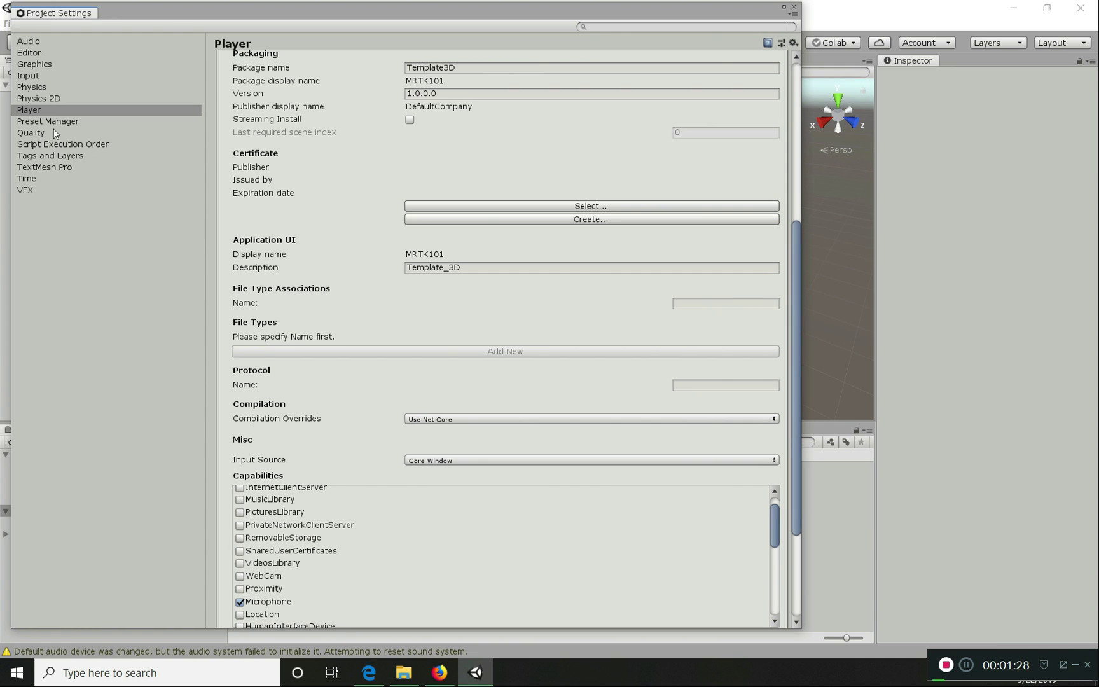
Check the supported device families in the player's publishing settings and close the project settings.
left_click(35, 112)
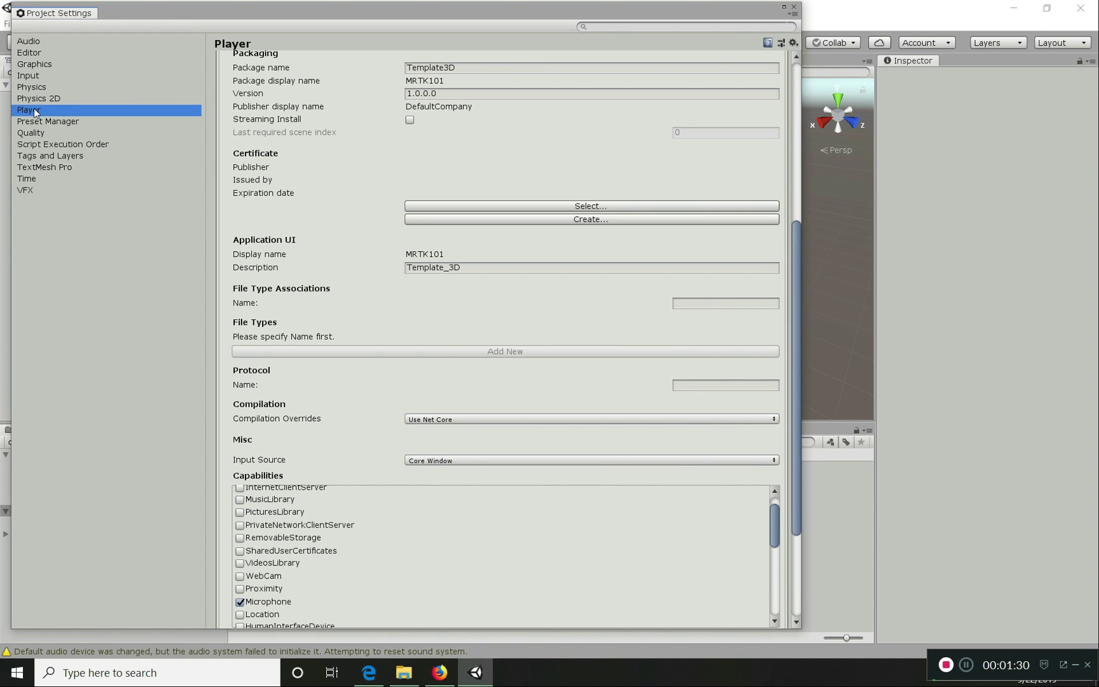
scroll(297, 309, "down", 4)
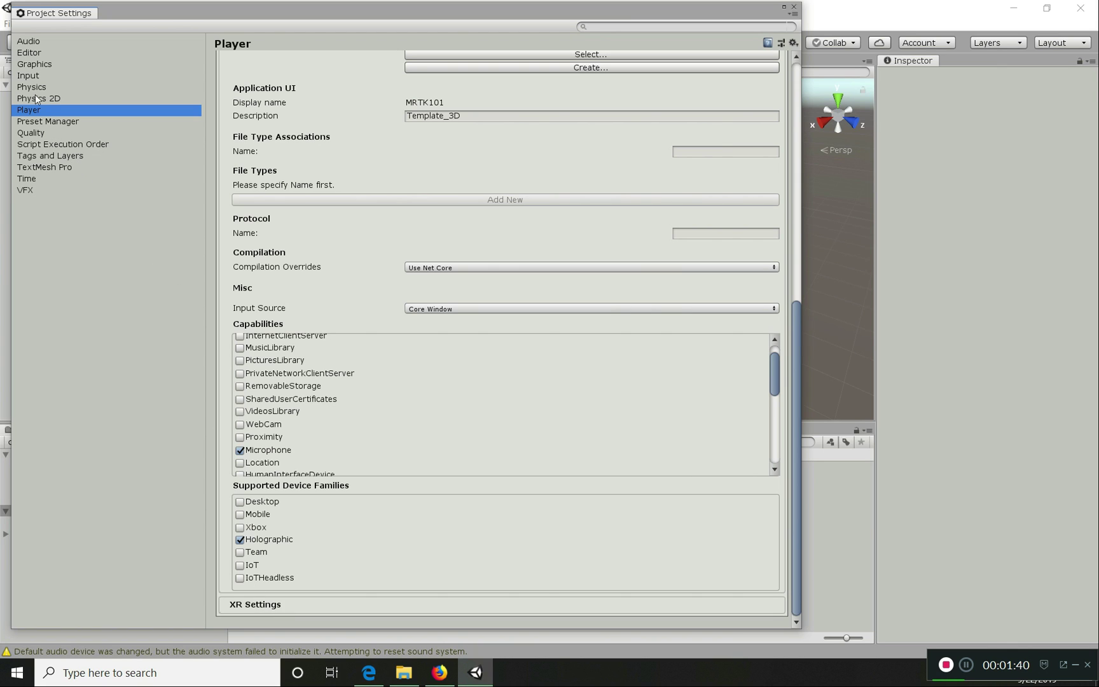
left_click(794, 10)
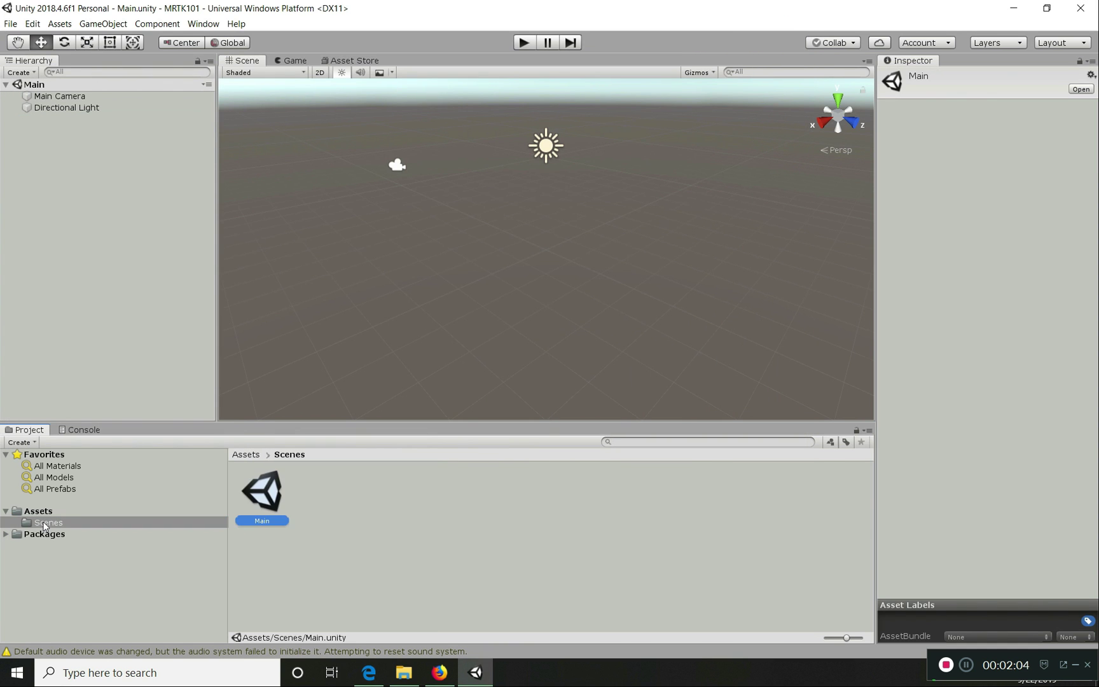
Start a custom package import into the Assets folder and choose the file MRToolkit 2.0.unitypackage.
right_click(45, 513)
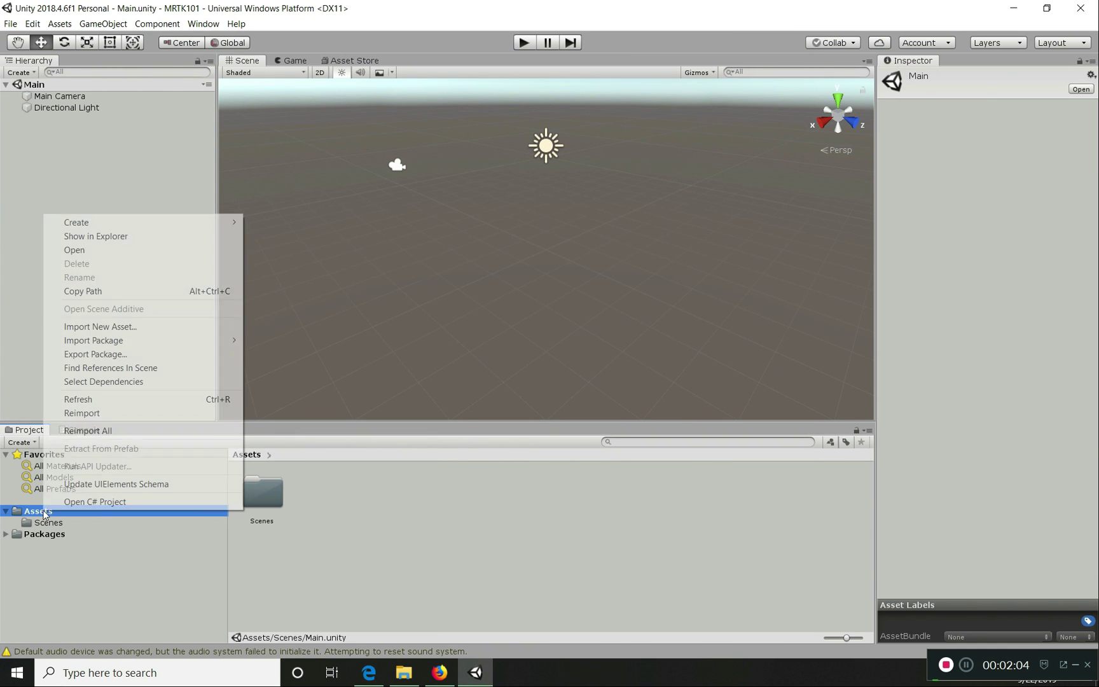
mouse_move(207, 347)
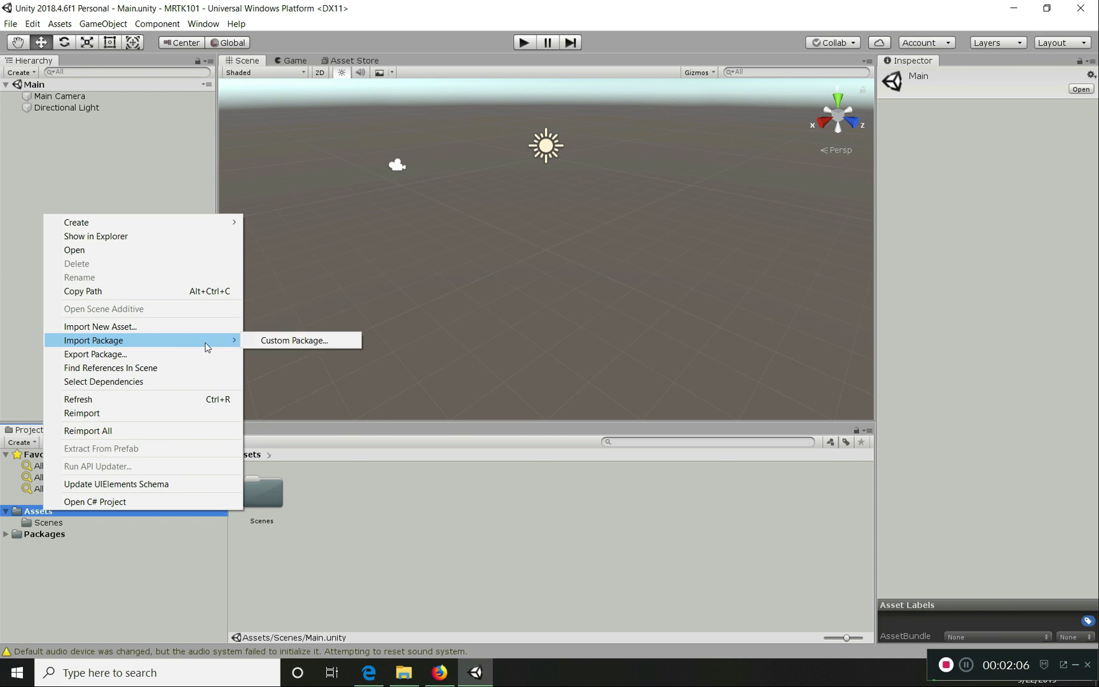
left_click(284, 342)
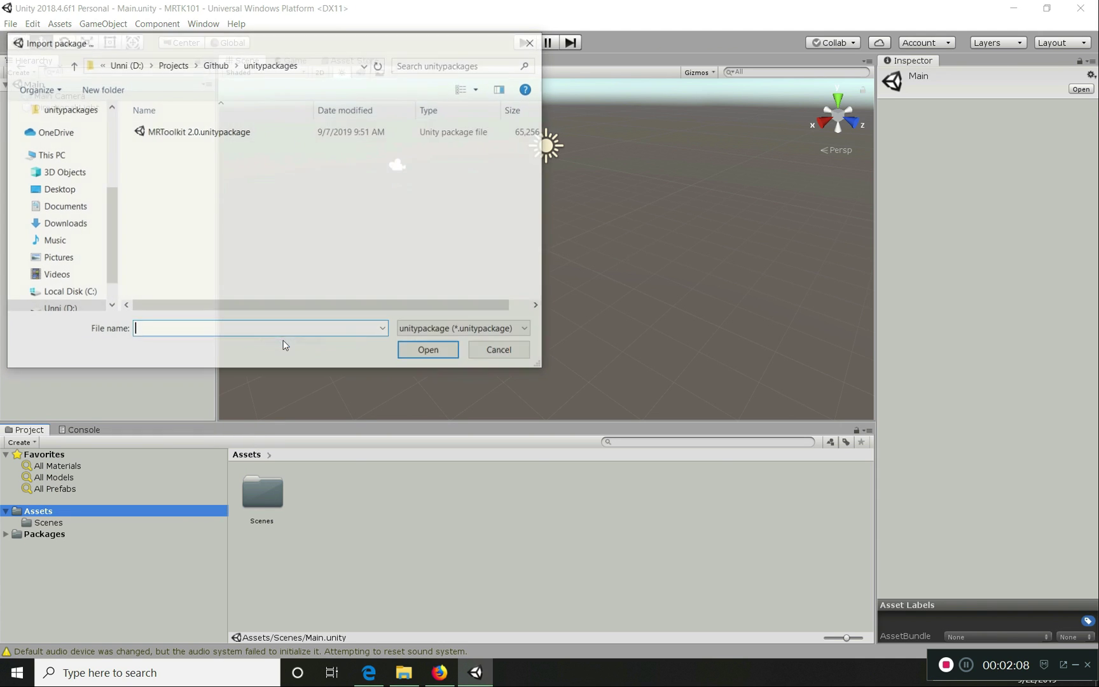
left_click(193, 135)
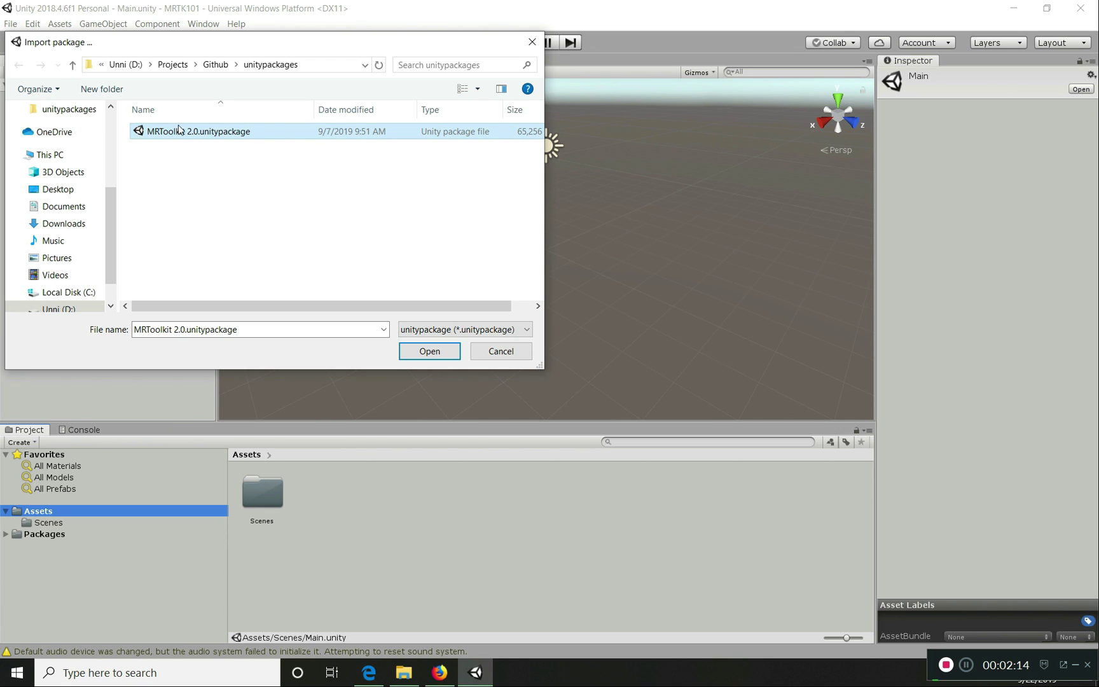
Switch to Edge, review the downloadable Mixed Reality Toolkit 2.0.0 packages on the GitHub releases page, and return to Unity.
left_click(369, 673)
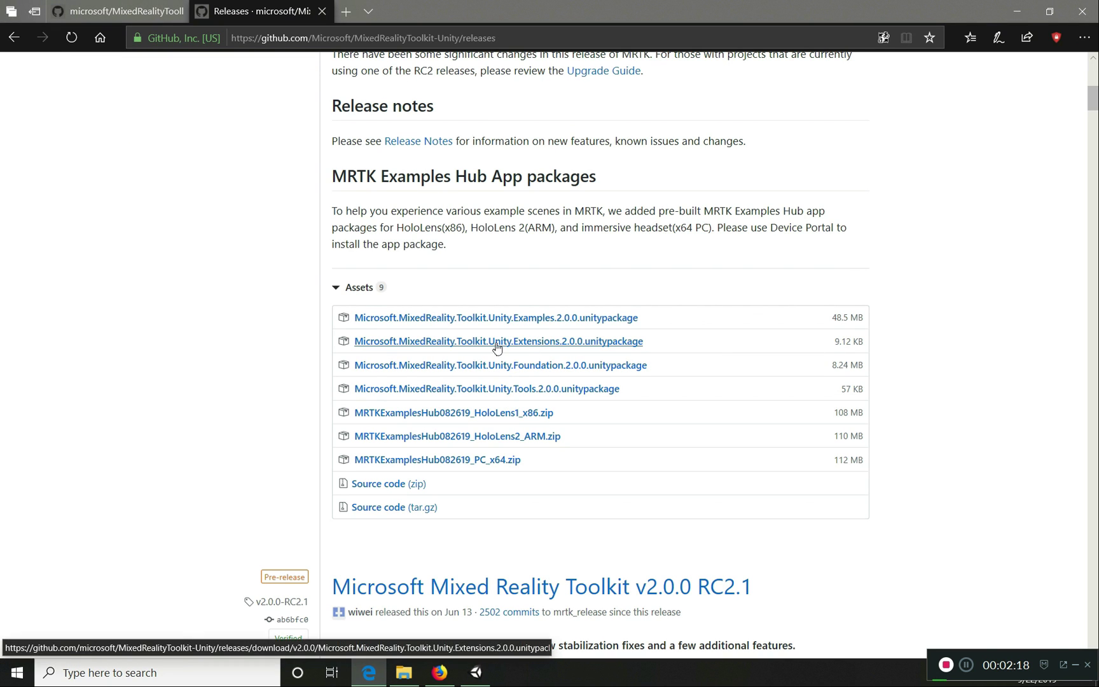
scroll(490, 351, "up", 3)
scroll(488, 352, "down", 3)
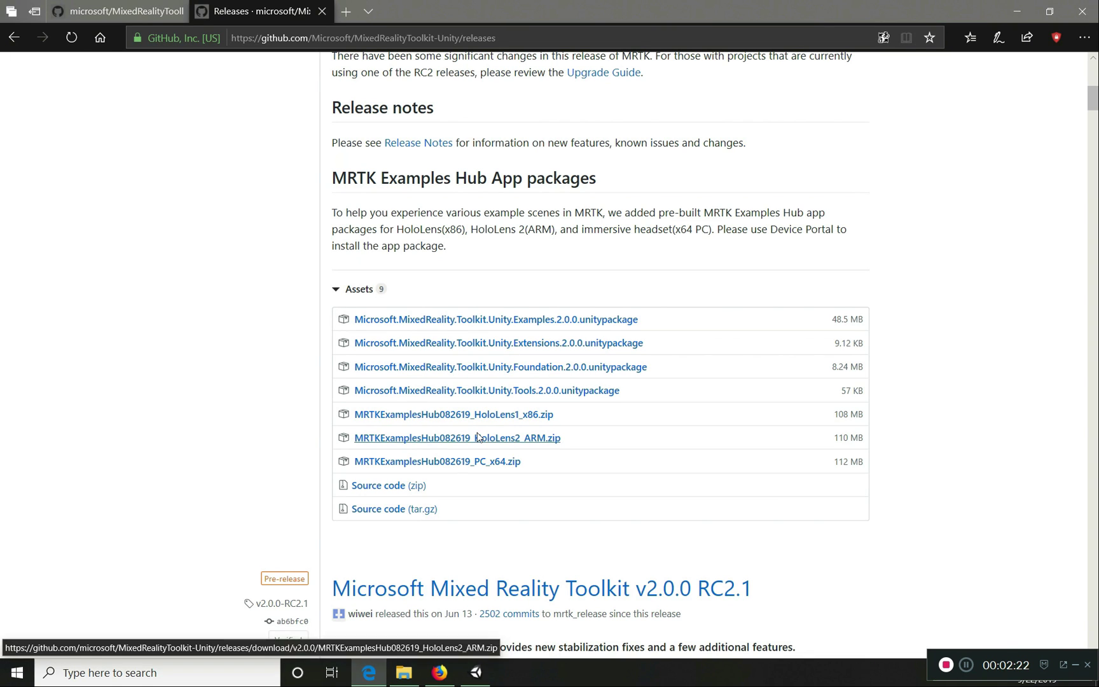
mouse_move(373, 678)
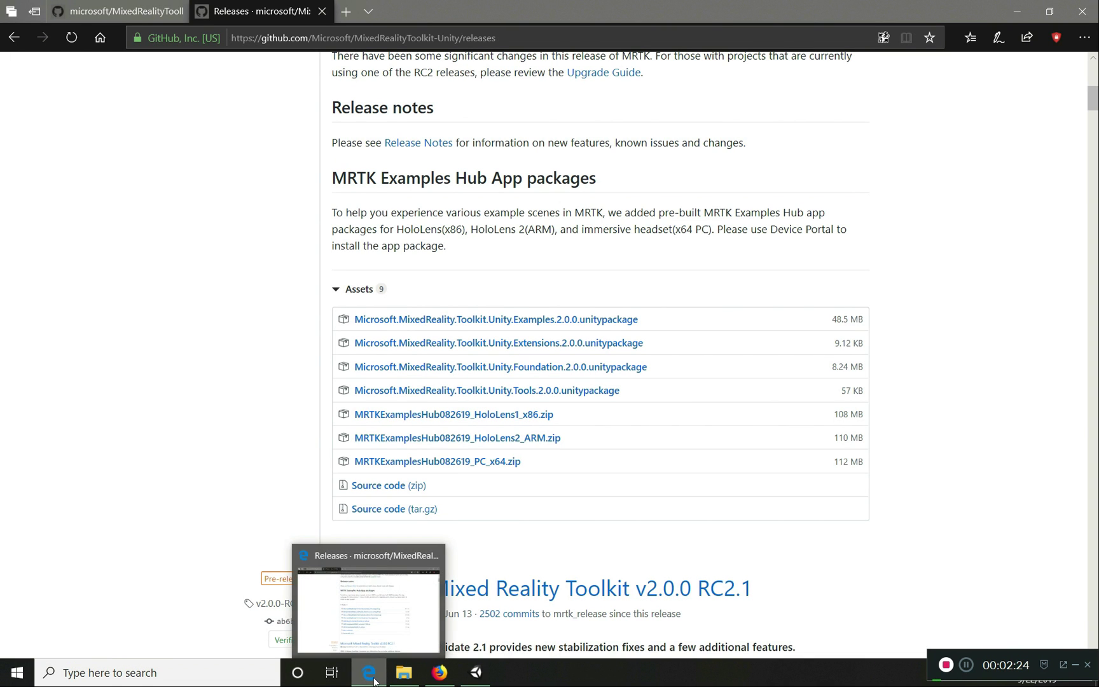
left_click(373, 678)
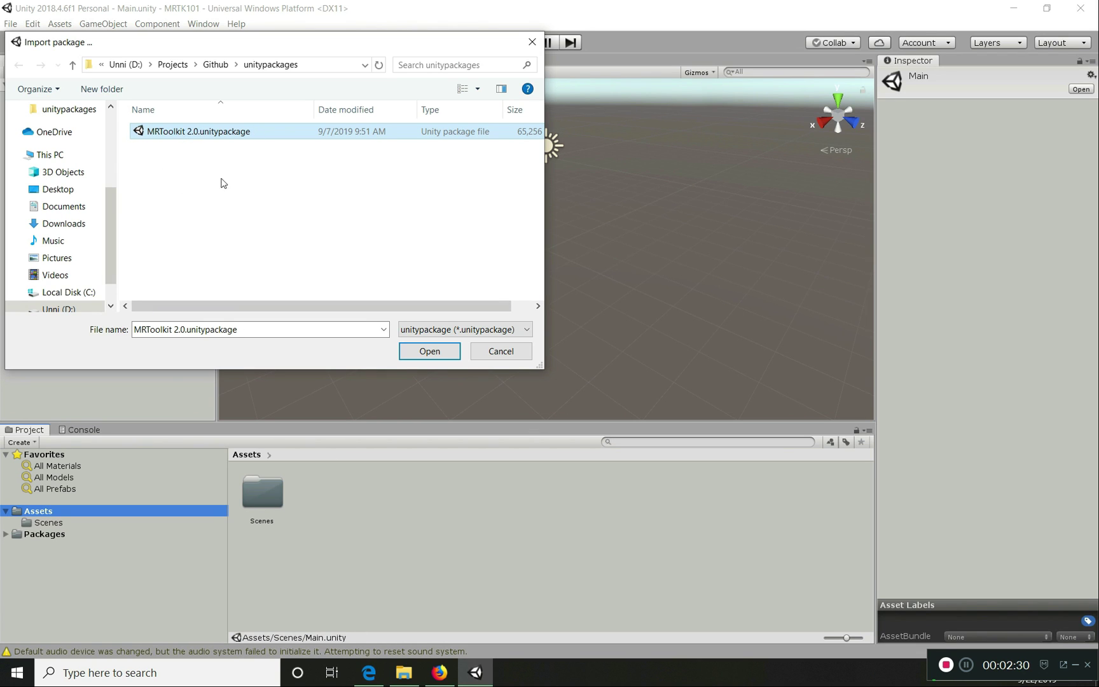
Open MRToolkit 2.0.unitypackage for import, enlarge the import list and collapse all its top-level MixedRealityToolkit folders.
left_click(431, 353)
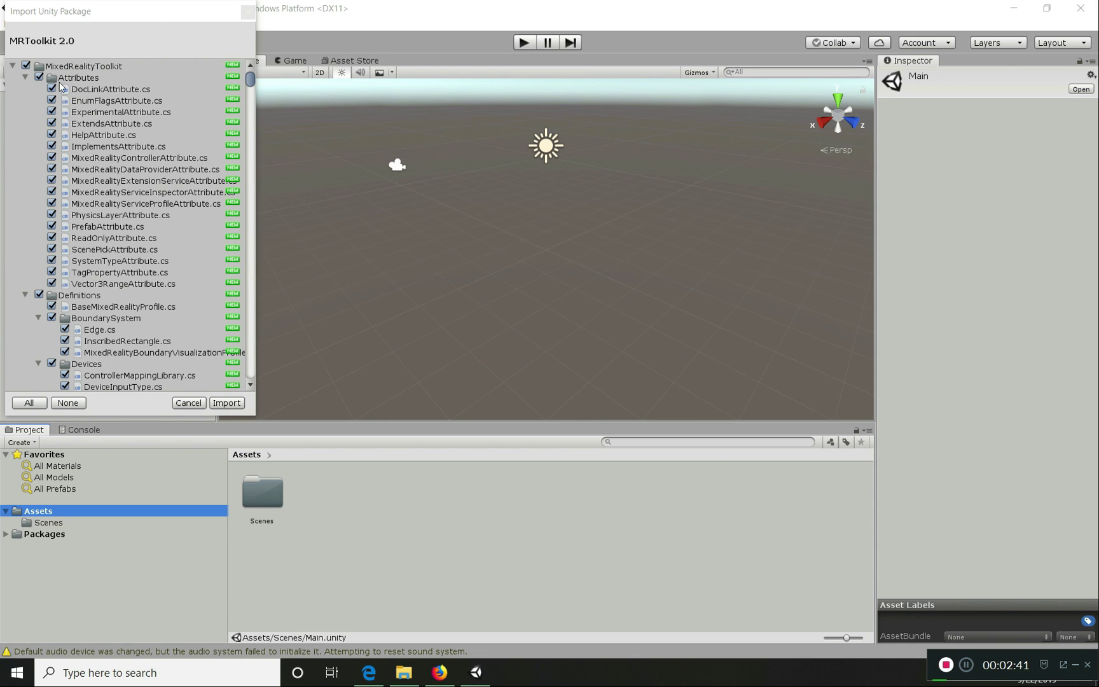
left_click_drag(251, 417, 418, 576)
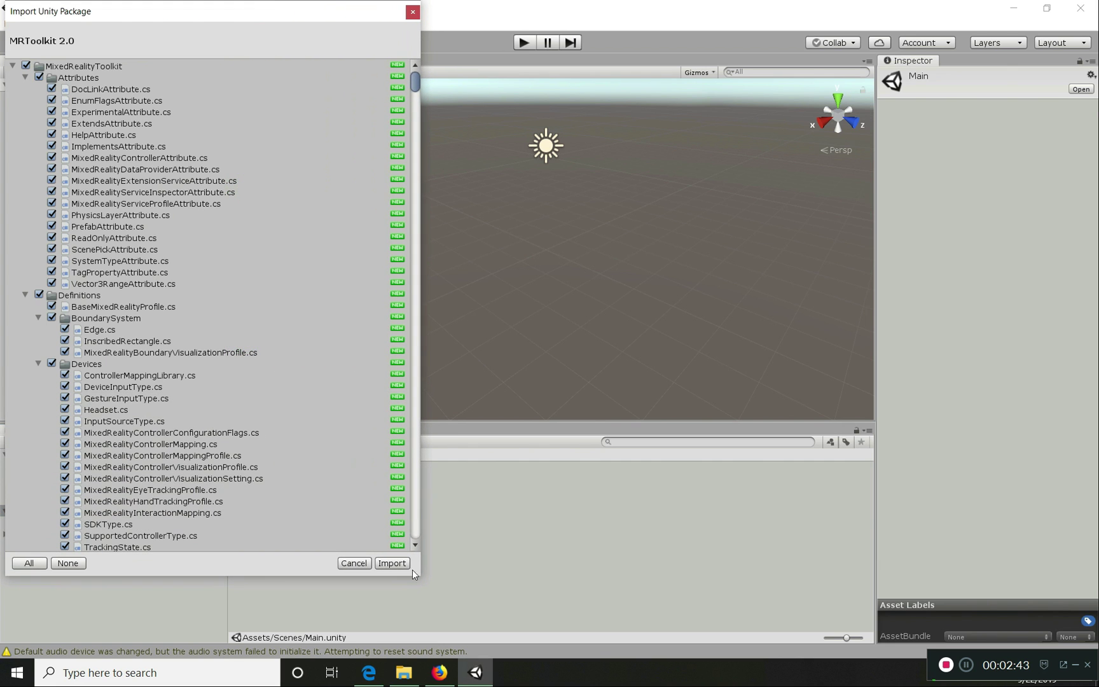
left_click(12, 66)
left_click(12, 77)
left_click(13, 77)
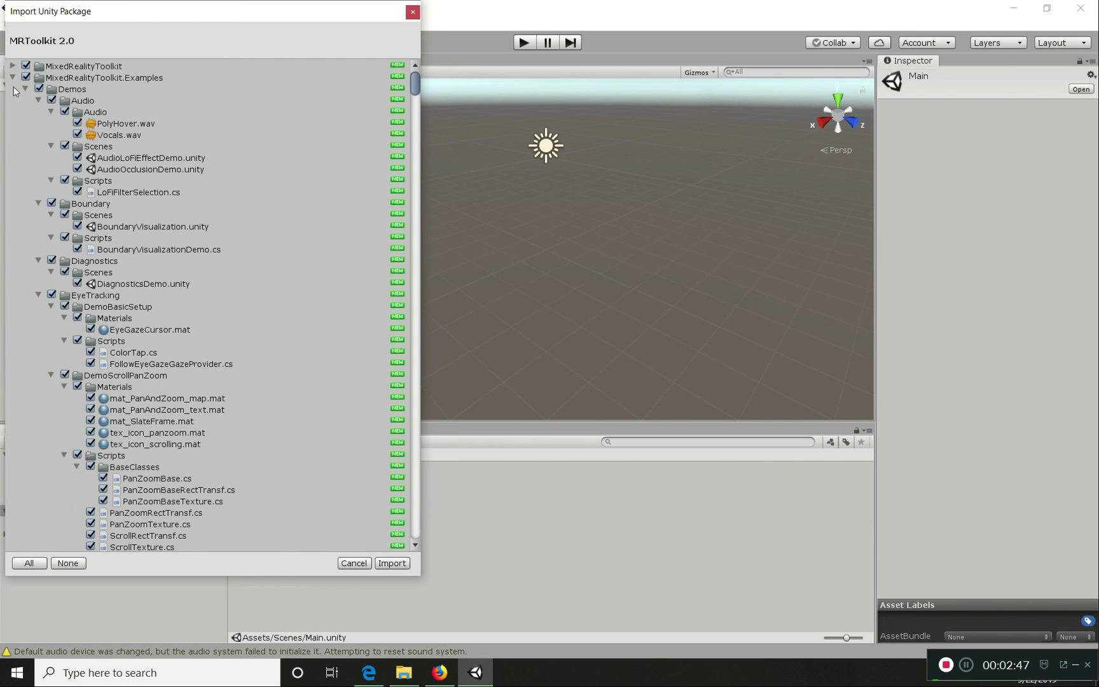
left_click(12, 65)
left_click(12, 65)
left_click(12, 77)
left_click(13, 88)
left_click(12, 100)
left_click(12, 111)
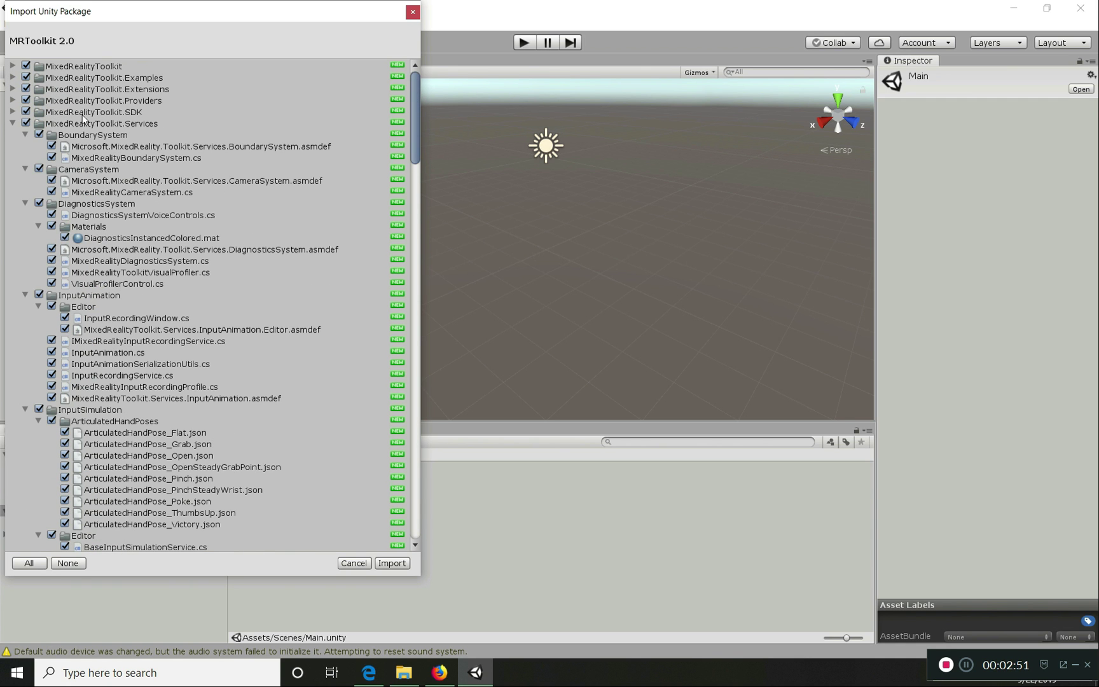
left_click(12, 123)
left_click(12, 135)
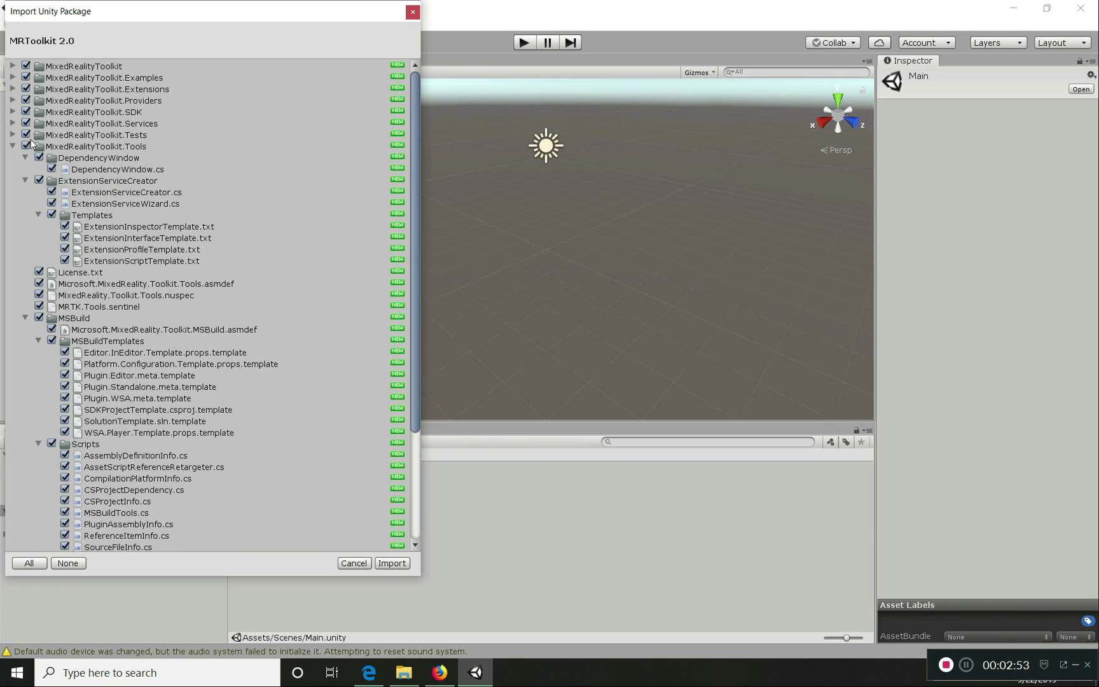
left_click(12, 146)
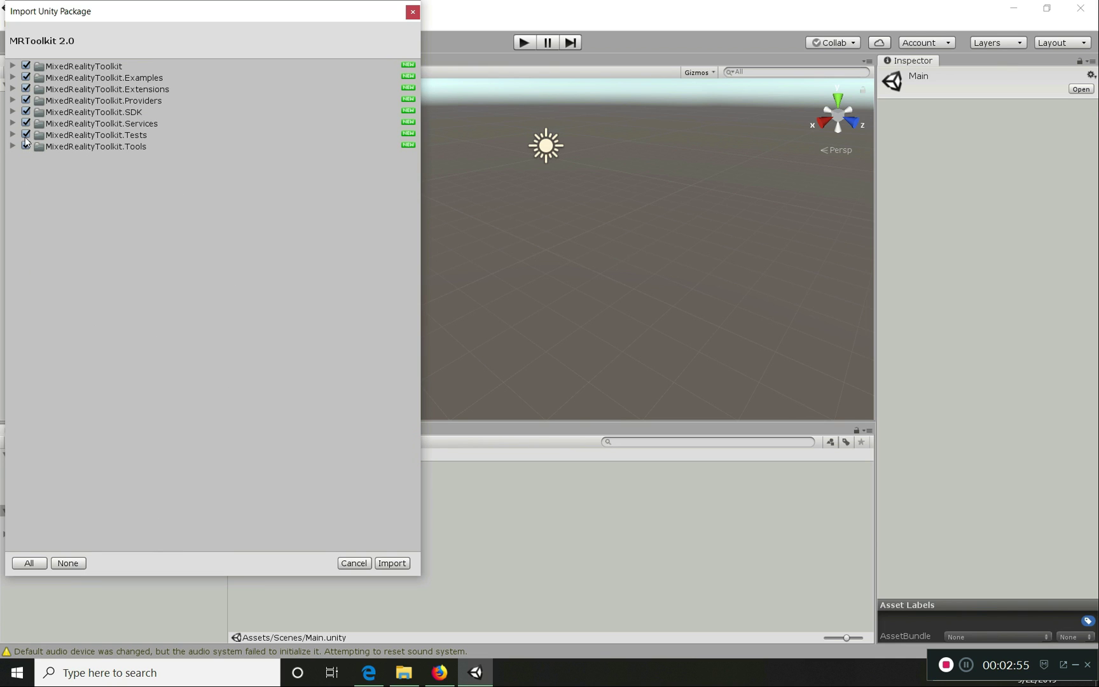
Import the package without the MixedRealityToolkit.Tests folder and apply the toolkit's default Spatial Awareness layer setting.
left_click(26, 136)
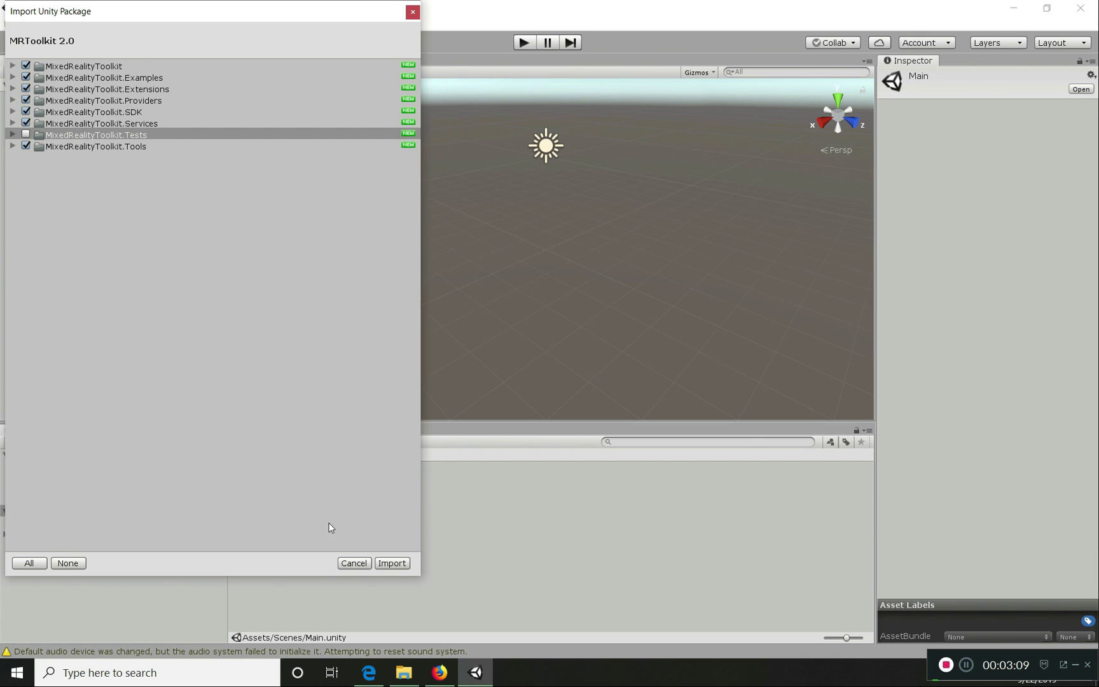
left_click(391, 563)
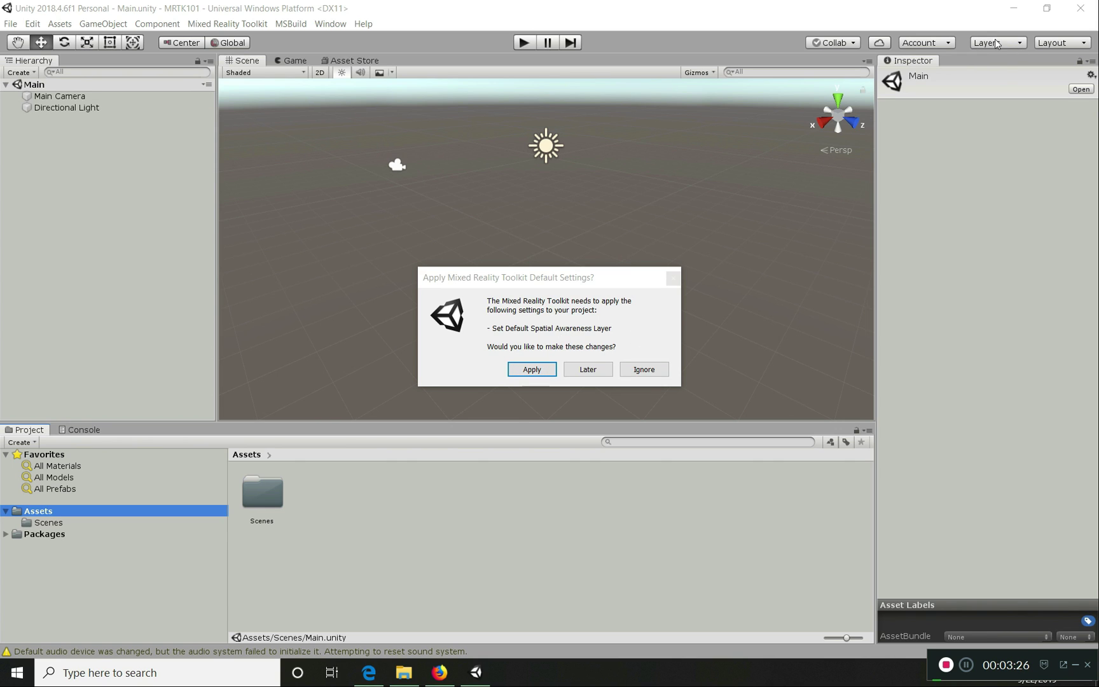
left_click(544, 371)
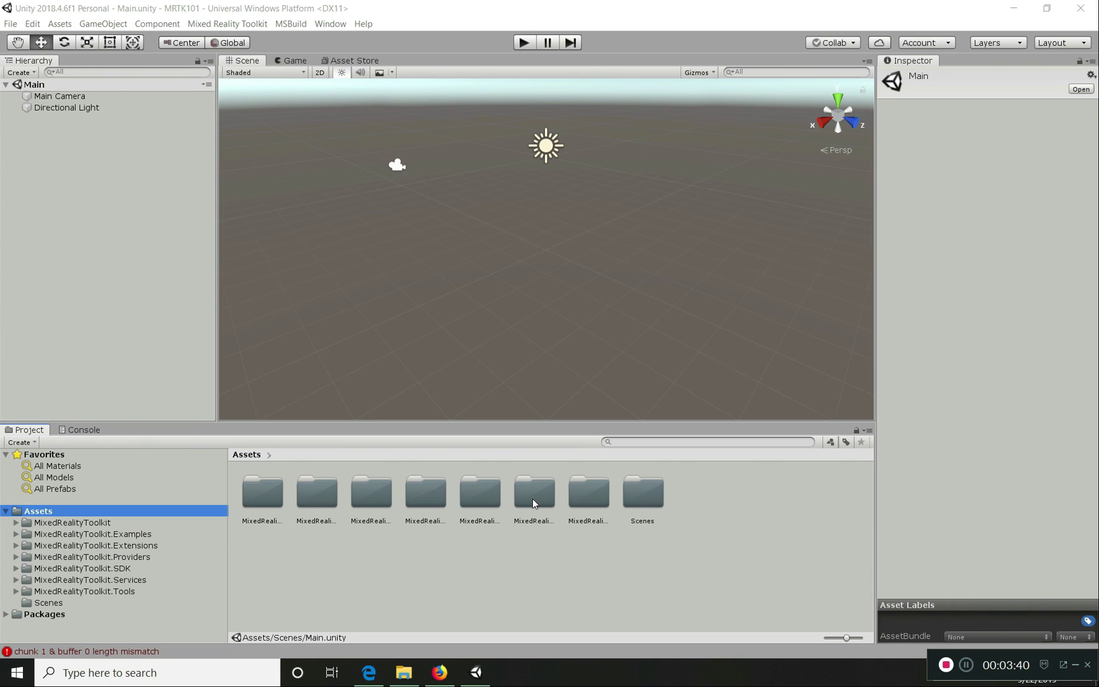
Inspect the import error in the console and return to the project's assets.
left_click(71, 652)
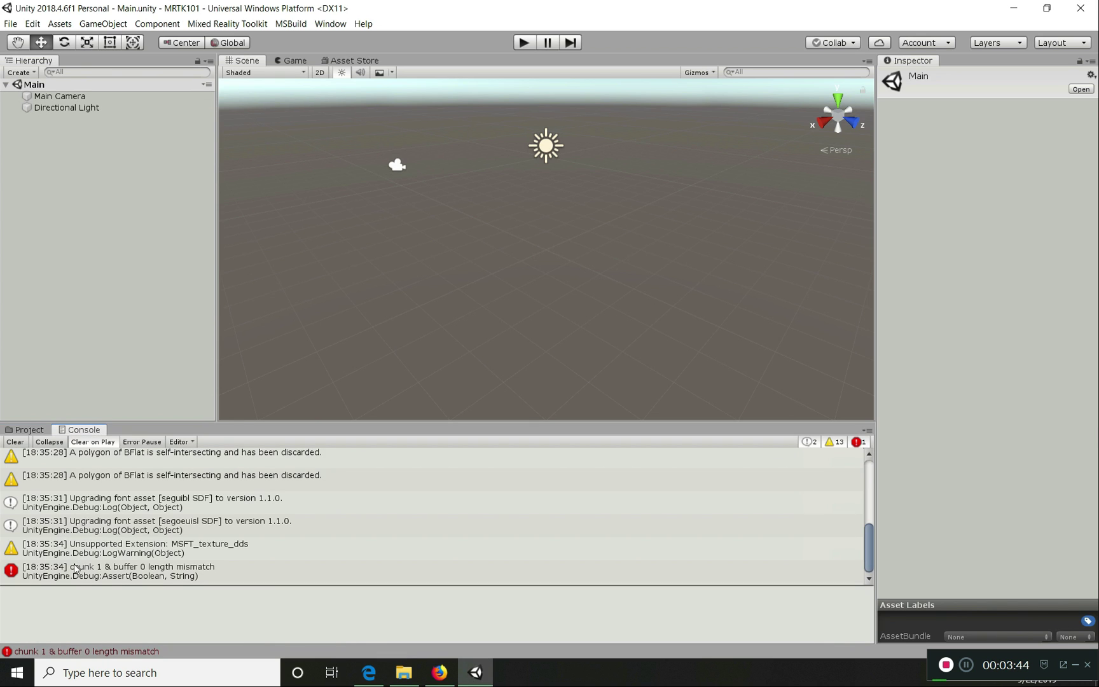
left_click(28, 430)
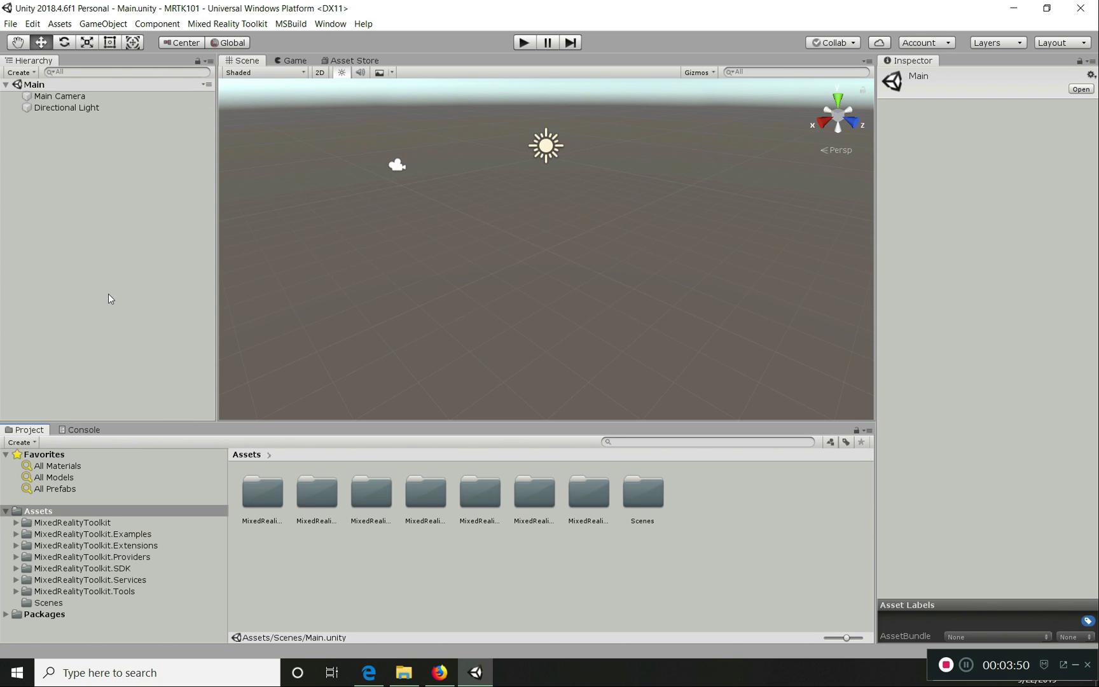
Open the Mixed Reality Toolkit's Build Window utility.
left_click(239, 24)
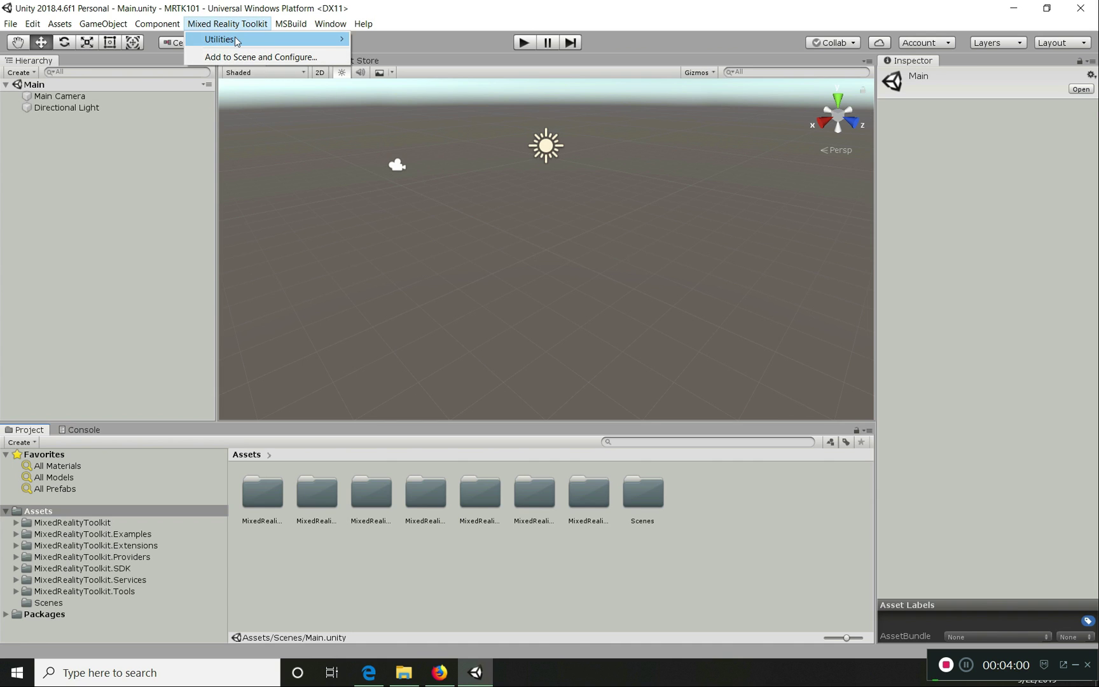
mouse_move(236, 43)
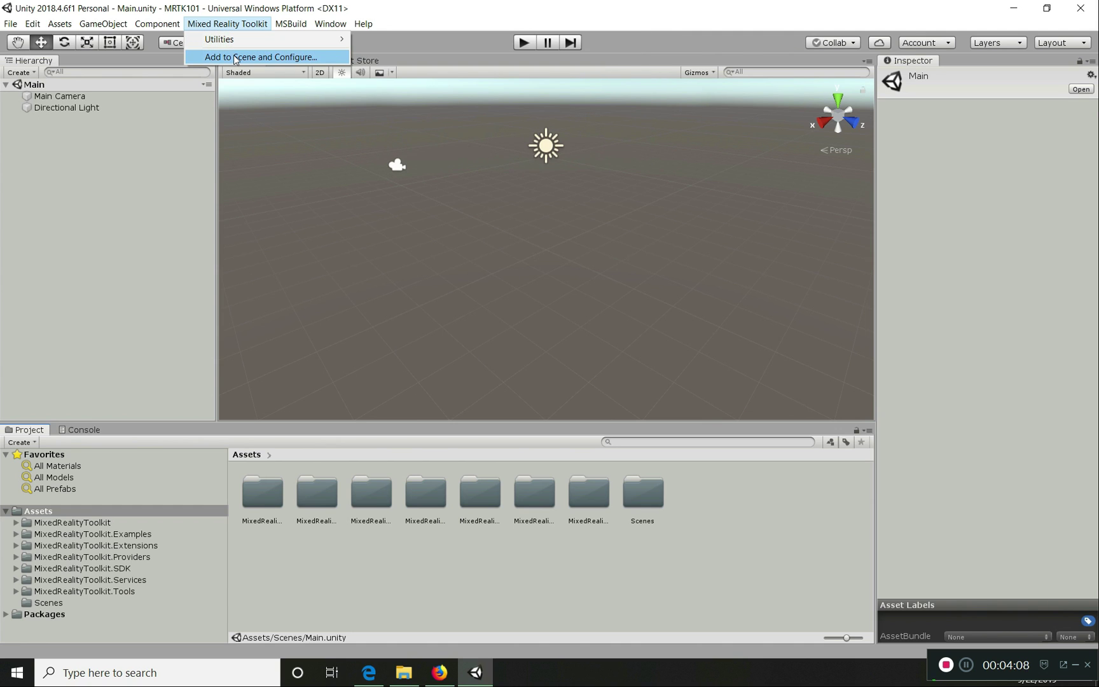
mouse_move(19, 28)
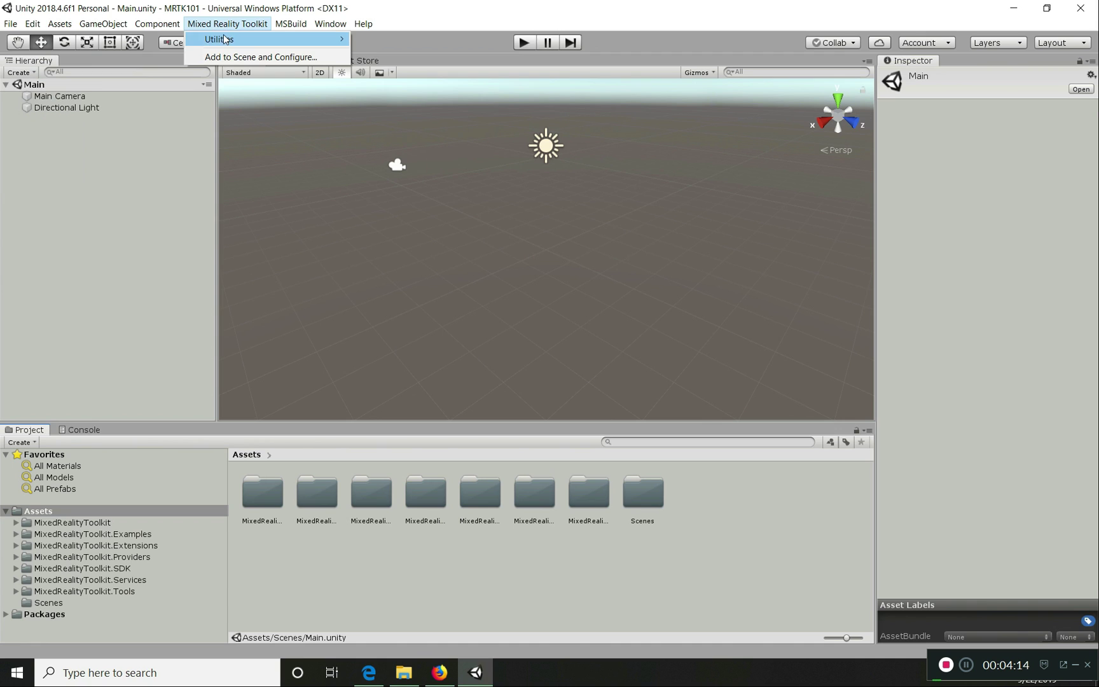
mouse_move(274, 40)
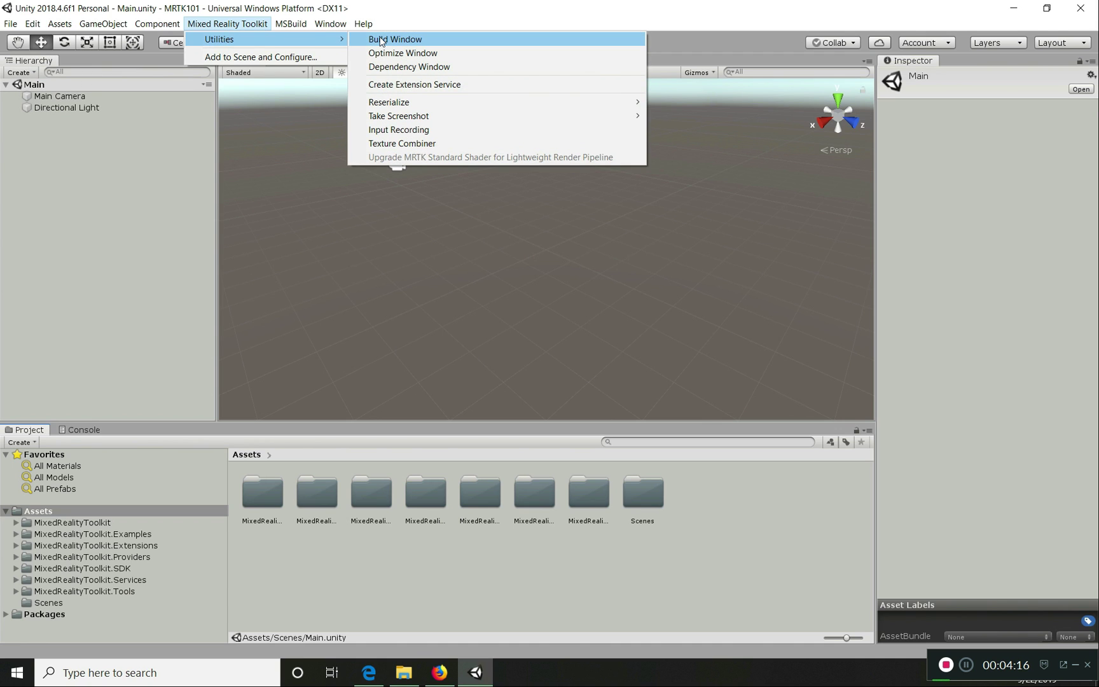
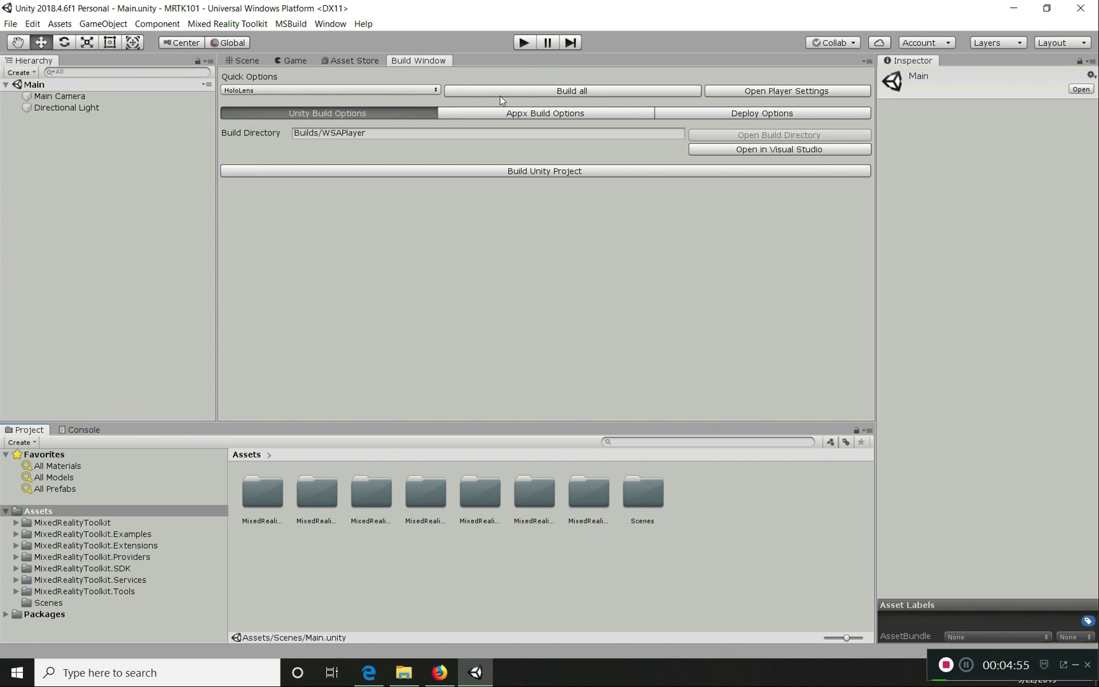
Show the player settings and review the build window's deploy, Appx and Unity build options, including Gaze Input Capability.
left_click(782, 91)
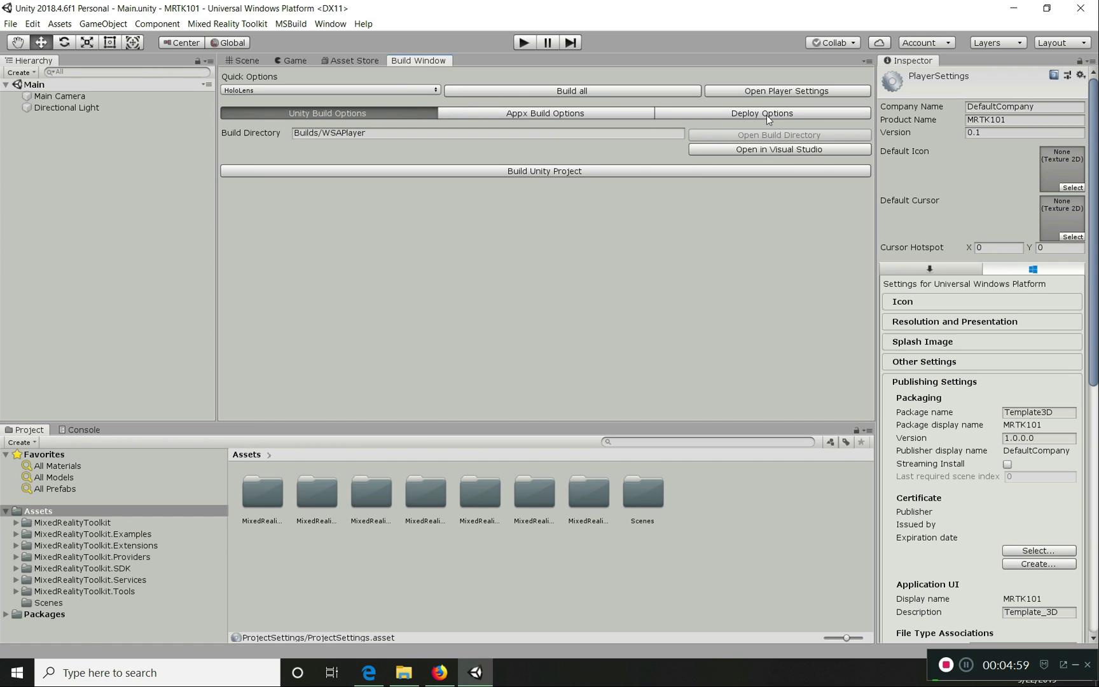
left_click(767, 116)
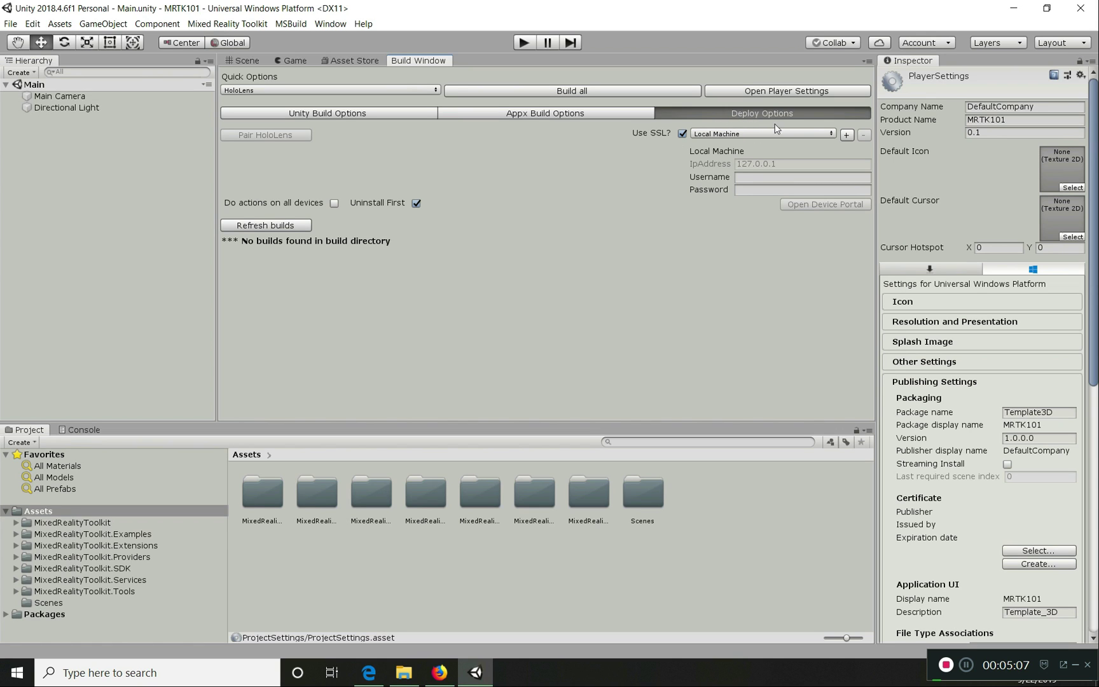
left_click(549, 118)
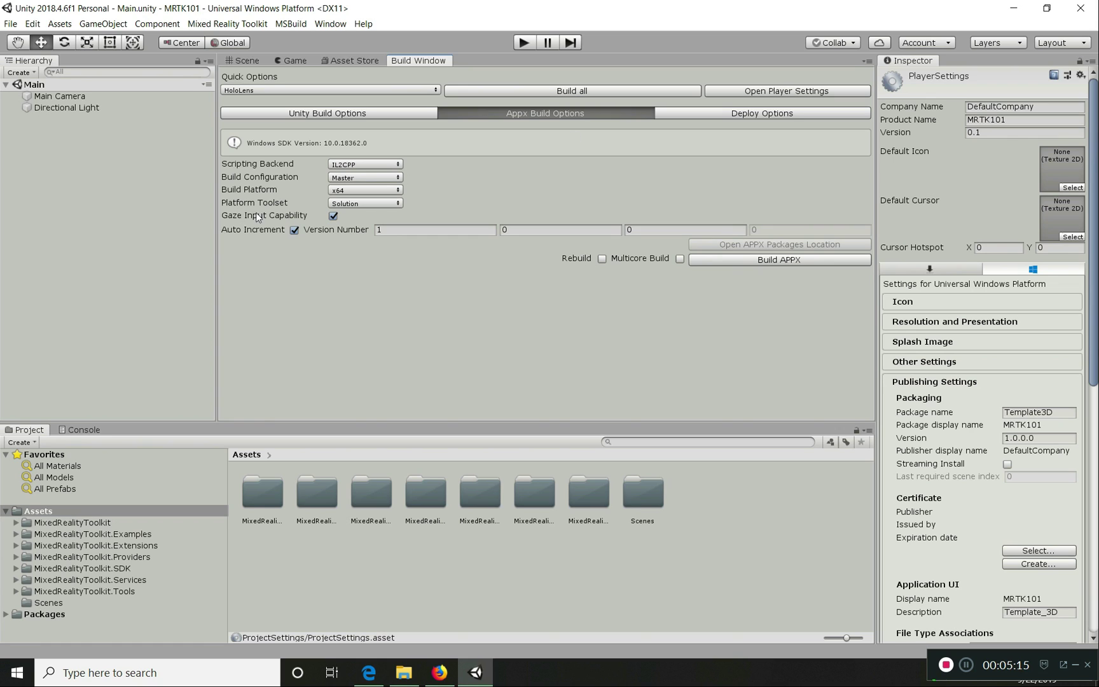
mouse_move(243, 220)
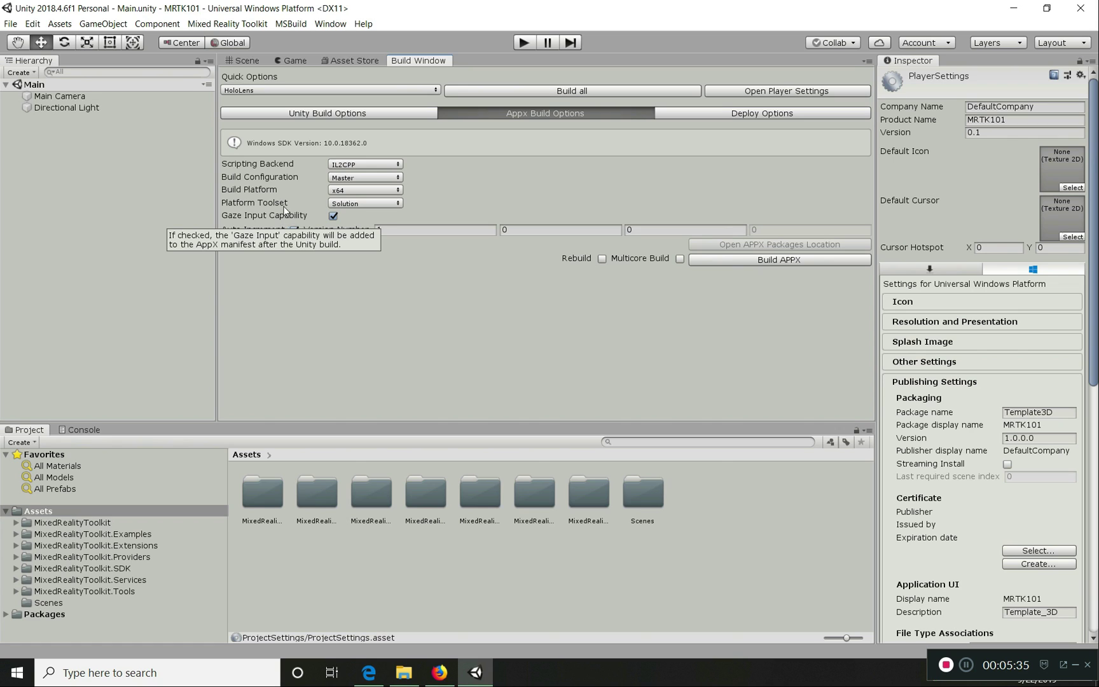
left_click(305, 114)
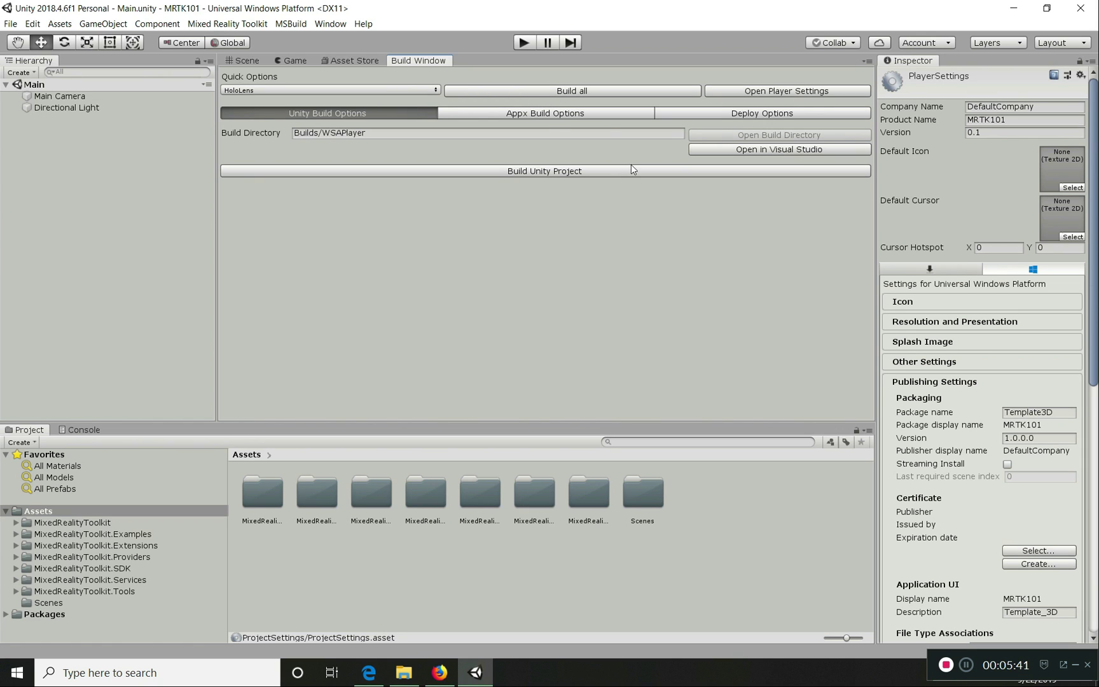
right_click(427, 63)
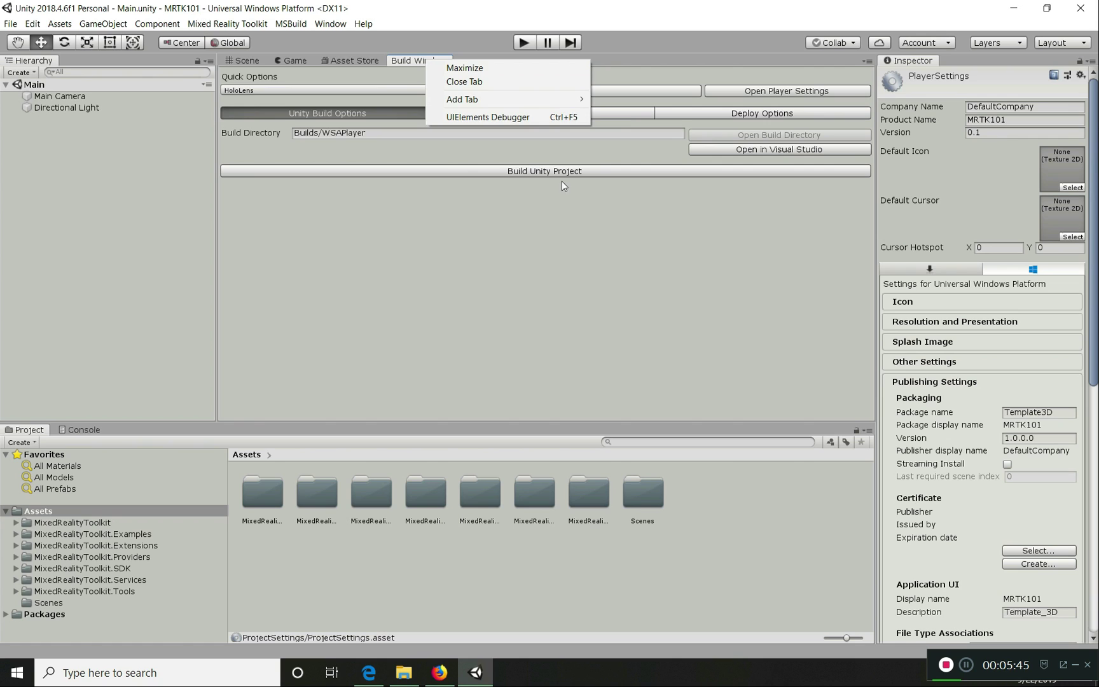
left_click(574, 208)
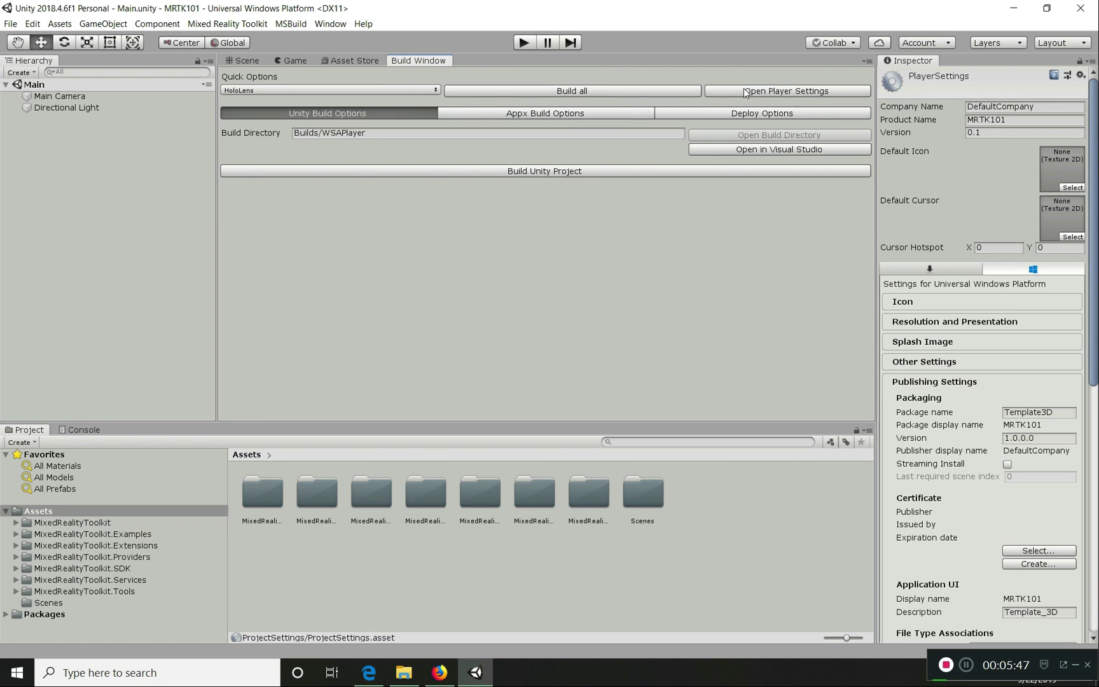
left_click(566, 115)
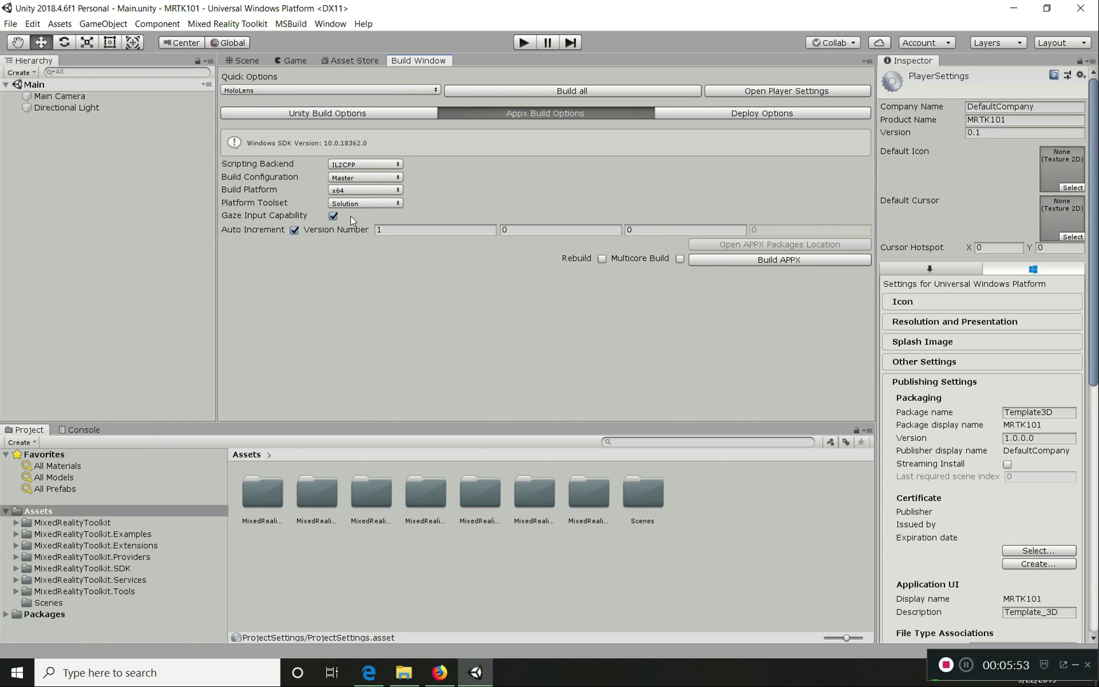
right_click(417, 60)
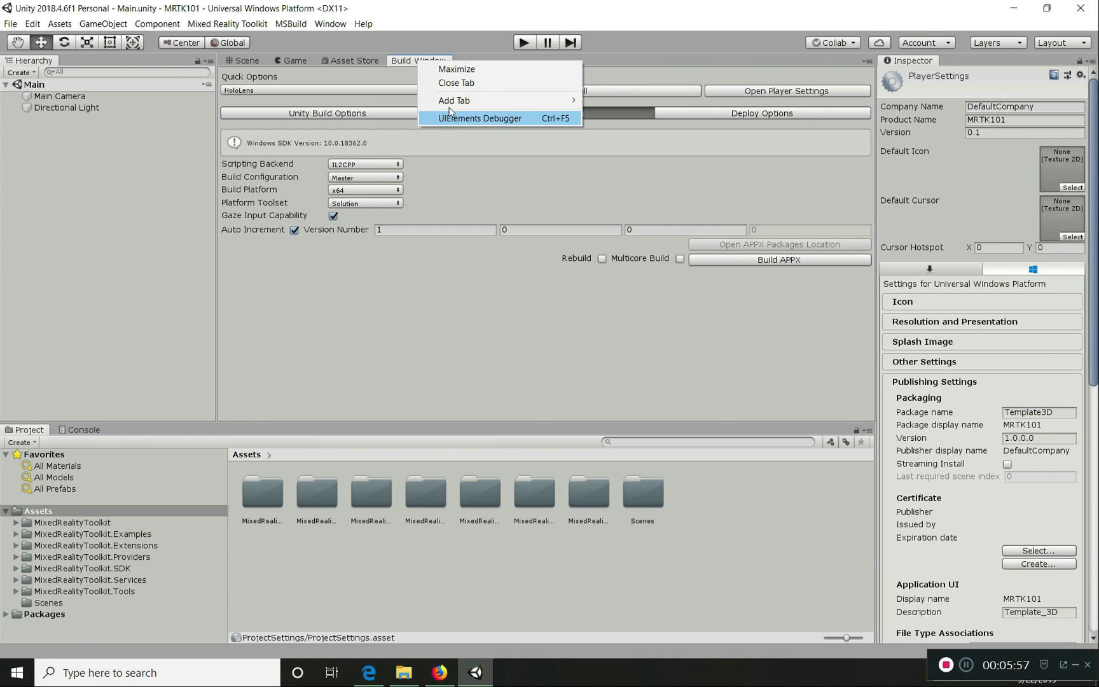
Open the toolkit's Optimize Window and review the setting optimizations from Single Pass Instanced Rendering to Real-time Global Illumination.
left_click(227, 23)
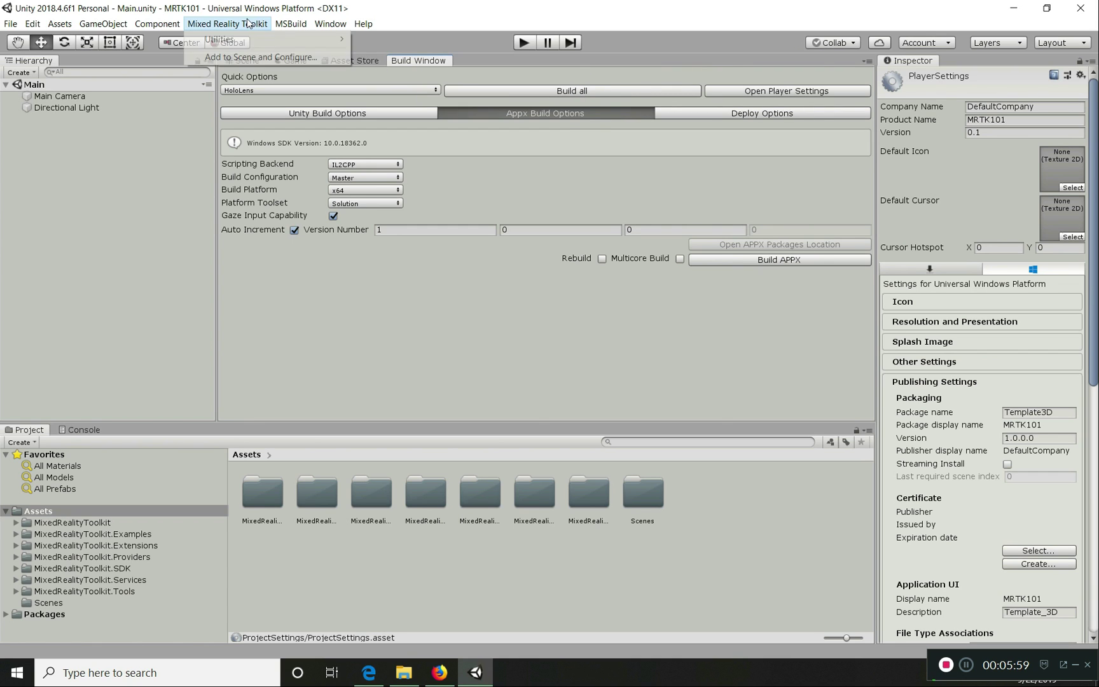
mouse_move(255, 41)
left_click(397, 54)
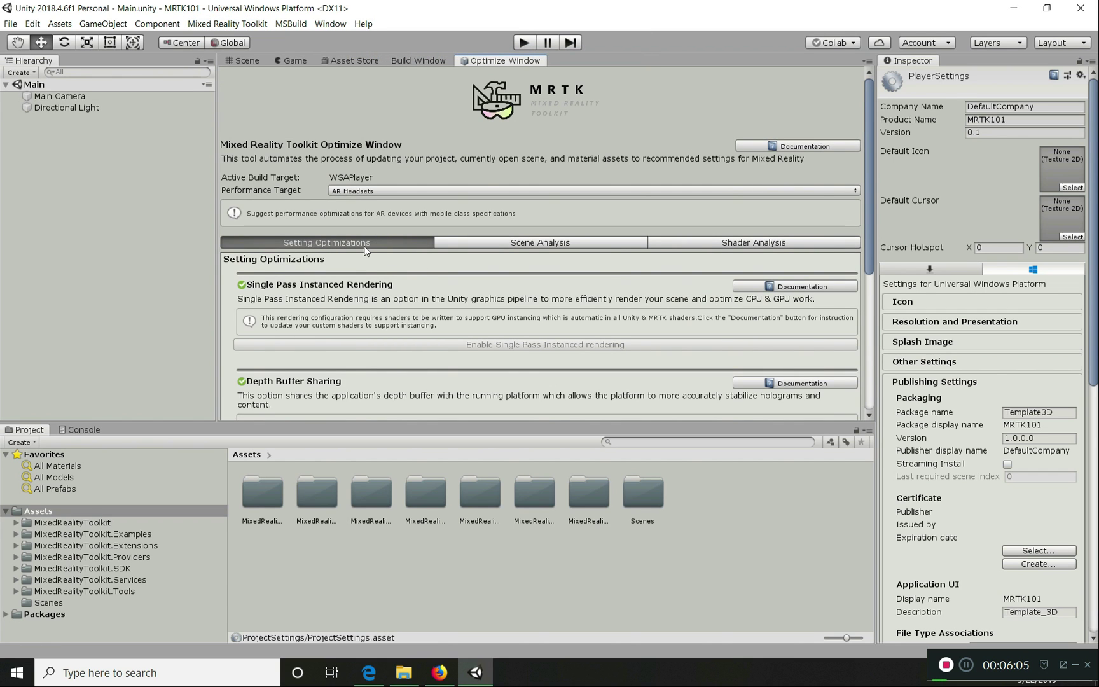
scroll(397, 171, "down", 2)
scroll(397, 171, "down", 2)
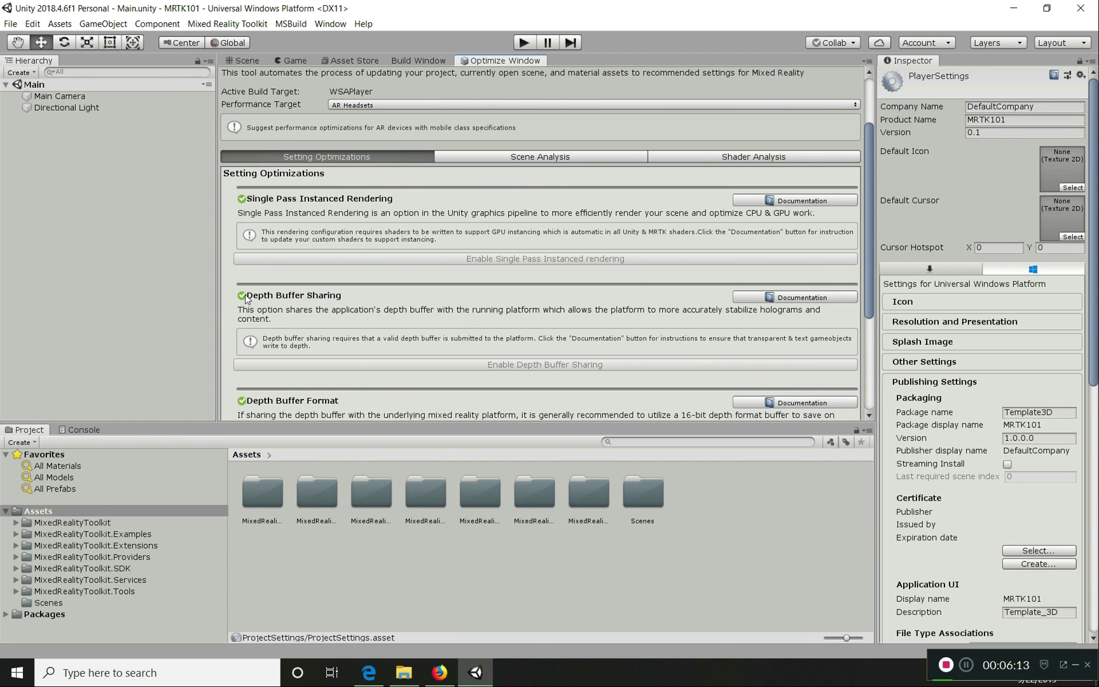
scroll(247, 314, "down", 6)
scroll(247, 314, "down", 1)
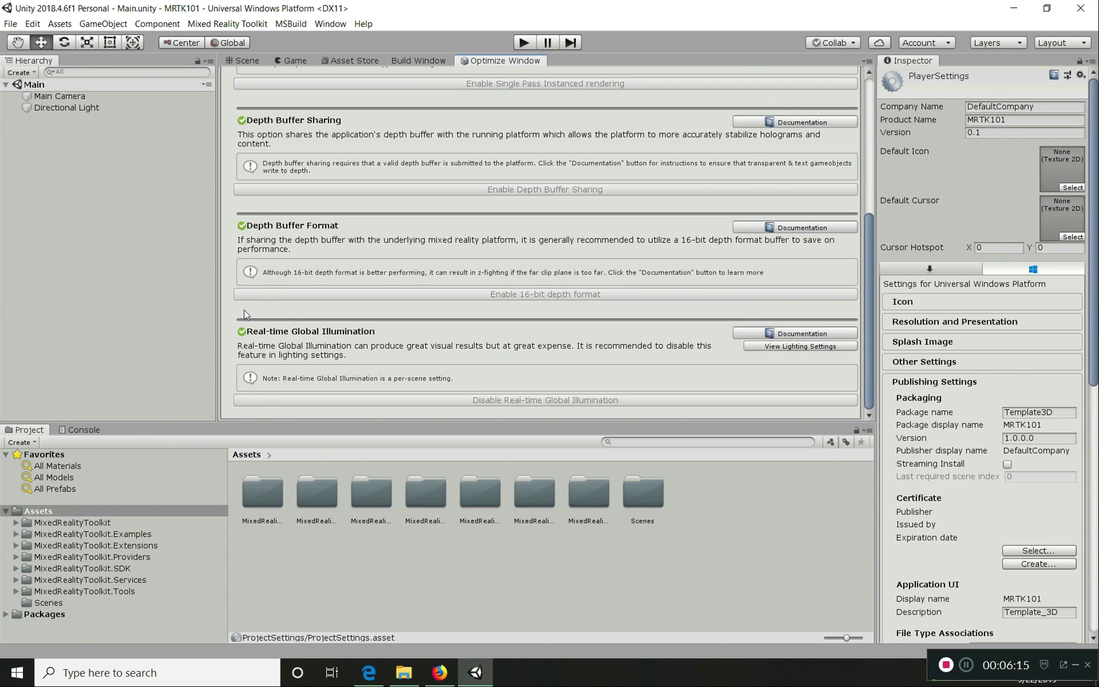
scroll(351, 222, "up", 5)
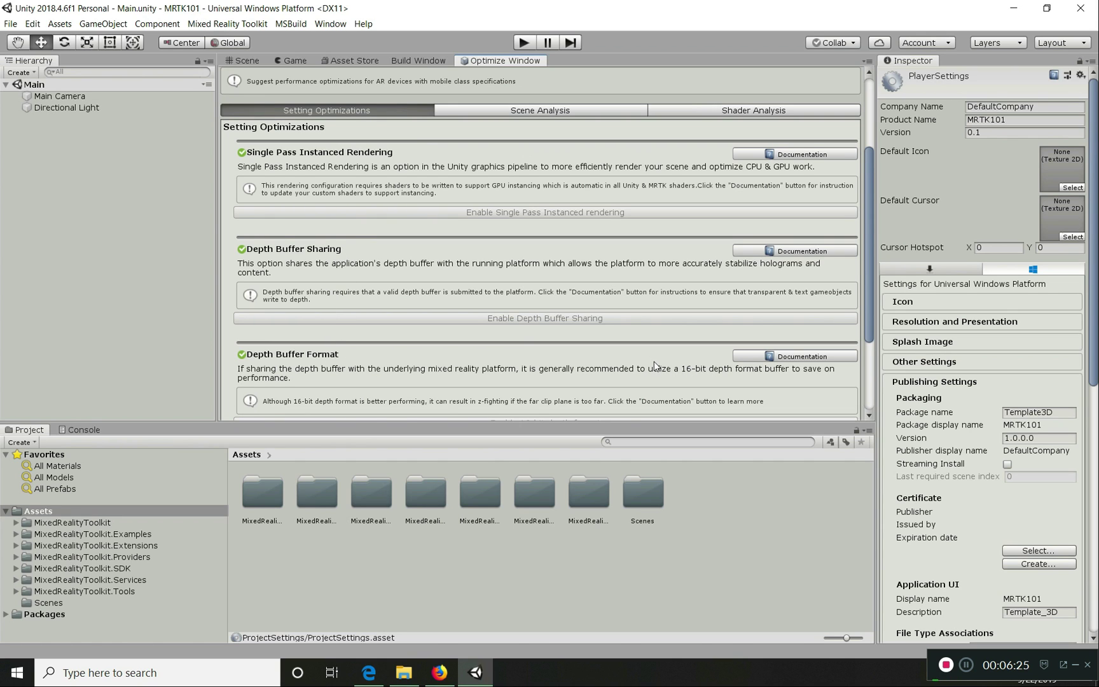
scroll(657, 367, "down", 1)
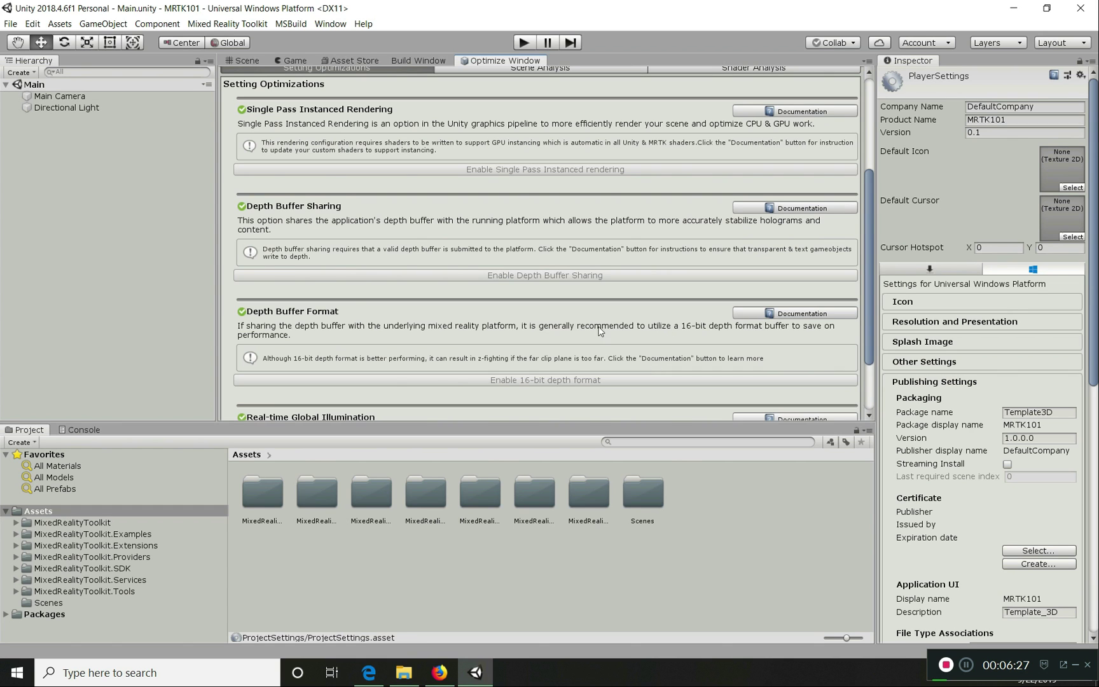
scroll(382, 324, "down", 2)
scroll(337, 296, "up", 1)
scroll(328, 290, "down", 1)
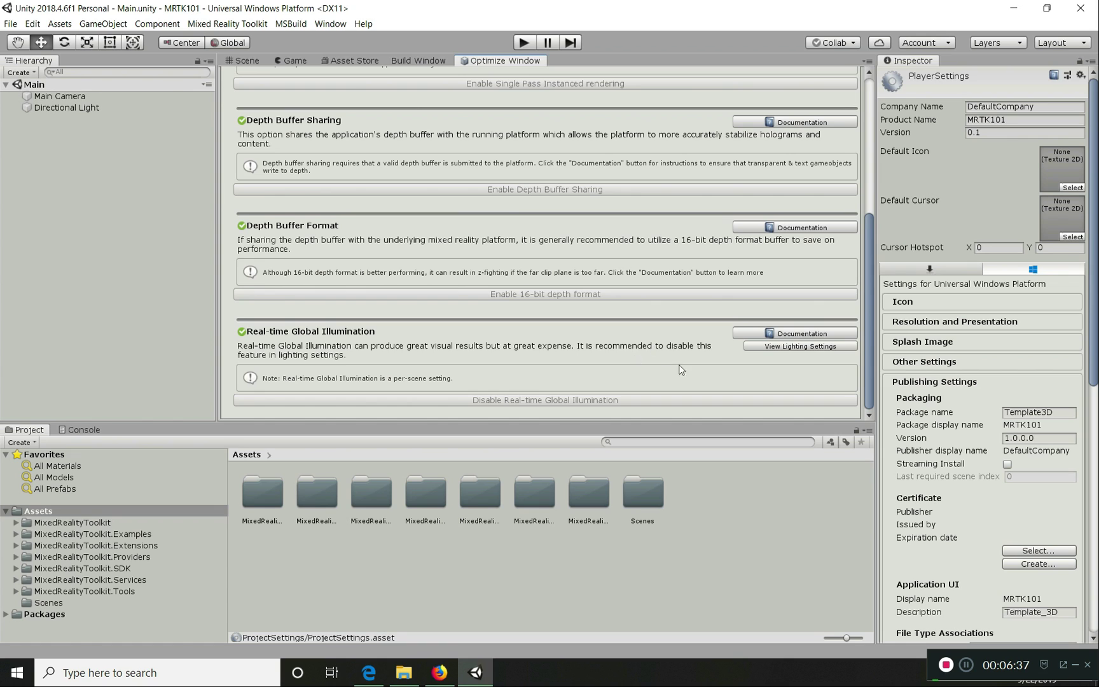
Open the scene's lighting settings from the Real-time Global Illumination entry and check the Realtime Global Illumination option.
left_click(791, 345)
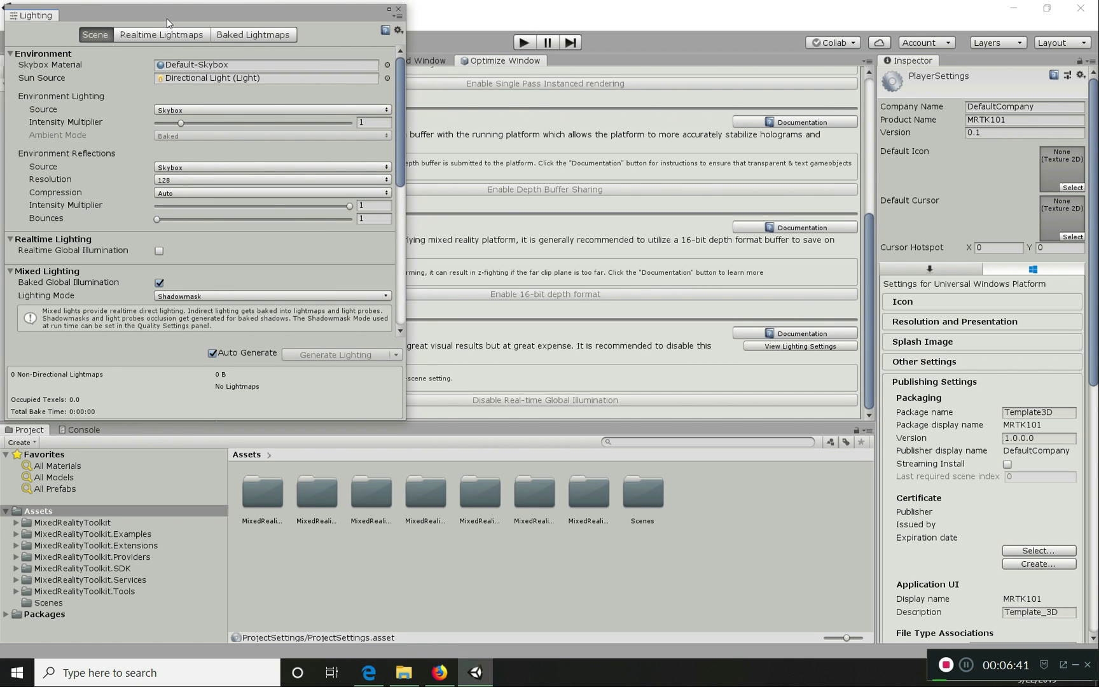
left_click_drag(168, 22, 256, 61)
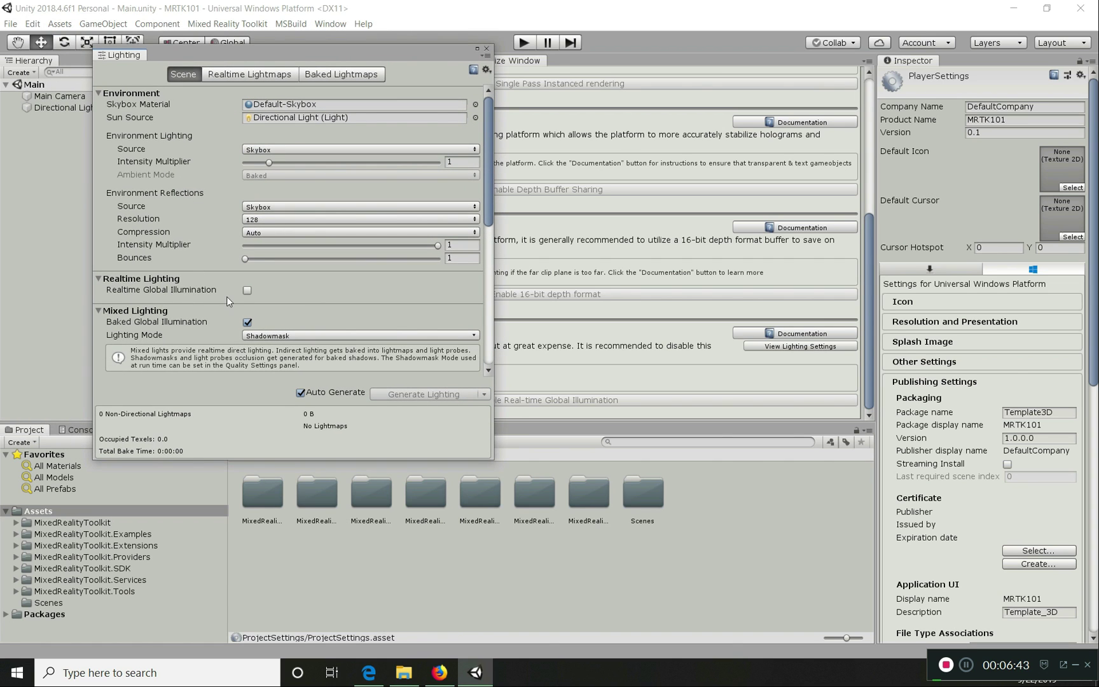
mouse_move(206, 292)
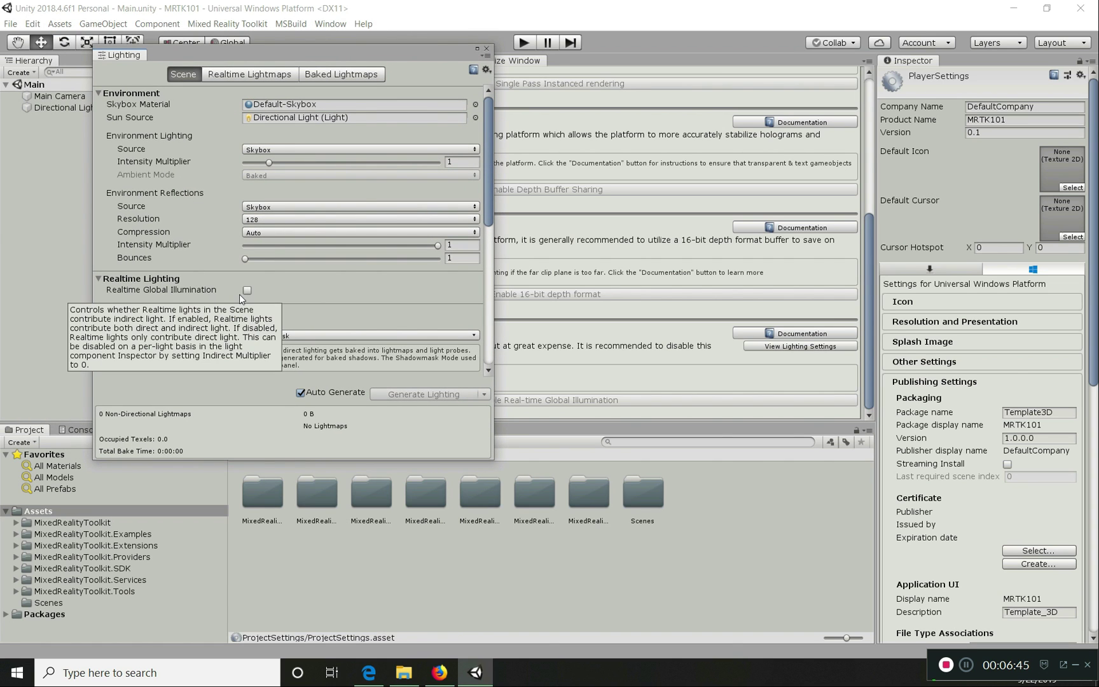
Close the lighting settings and review the setting optimizations and the player's publishing capabilities and supported device families.
left_click(487, 49)
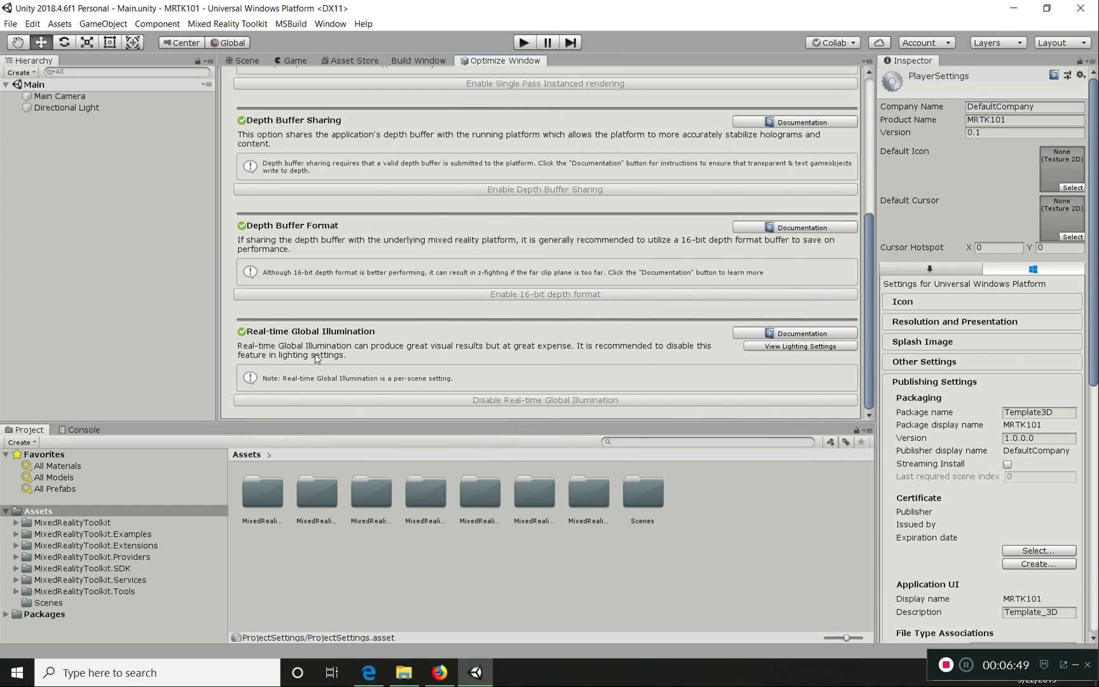
scroll(346, 283, "up", 4)
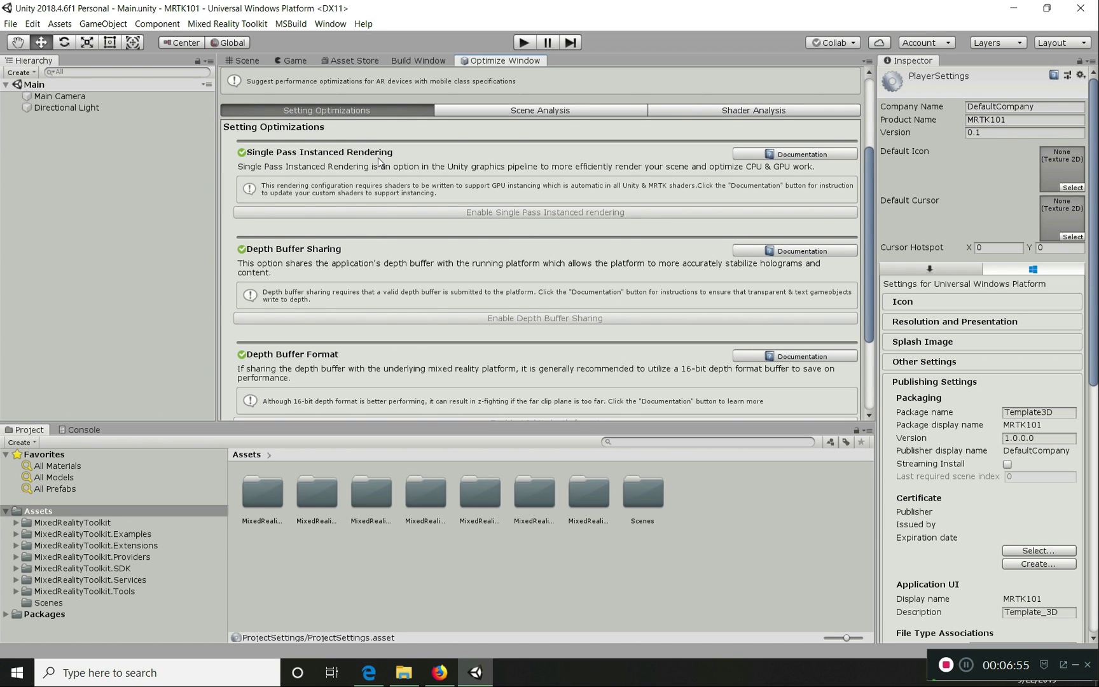
scroll(944, 431, "down", 10)
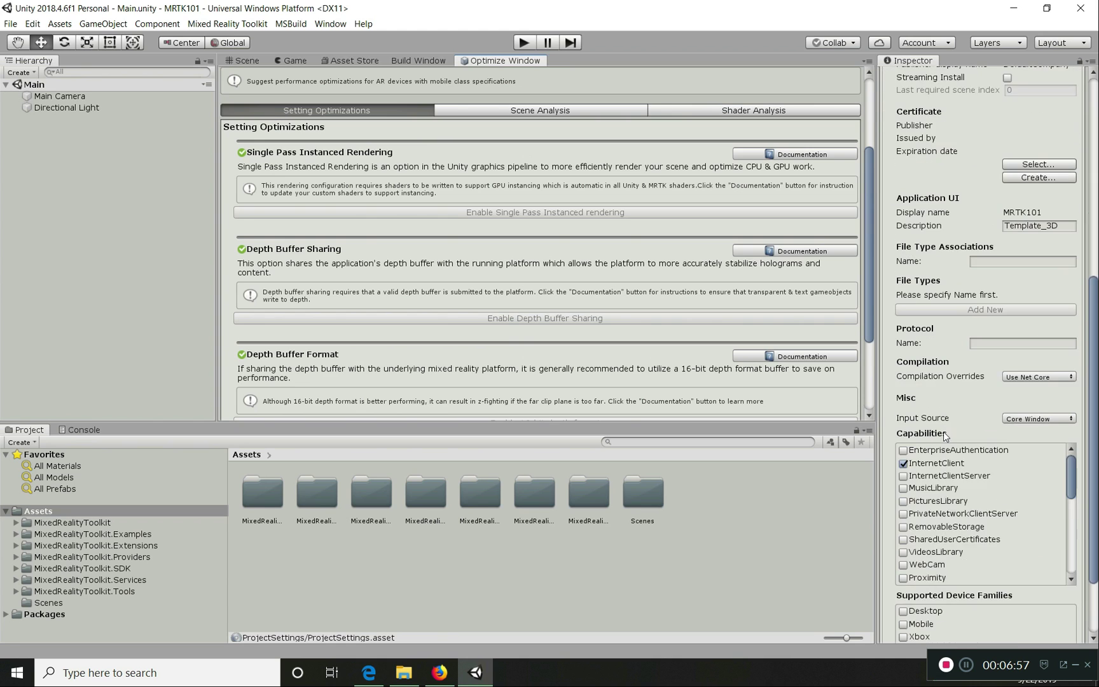
scroll(944, 432, "down", 5)
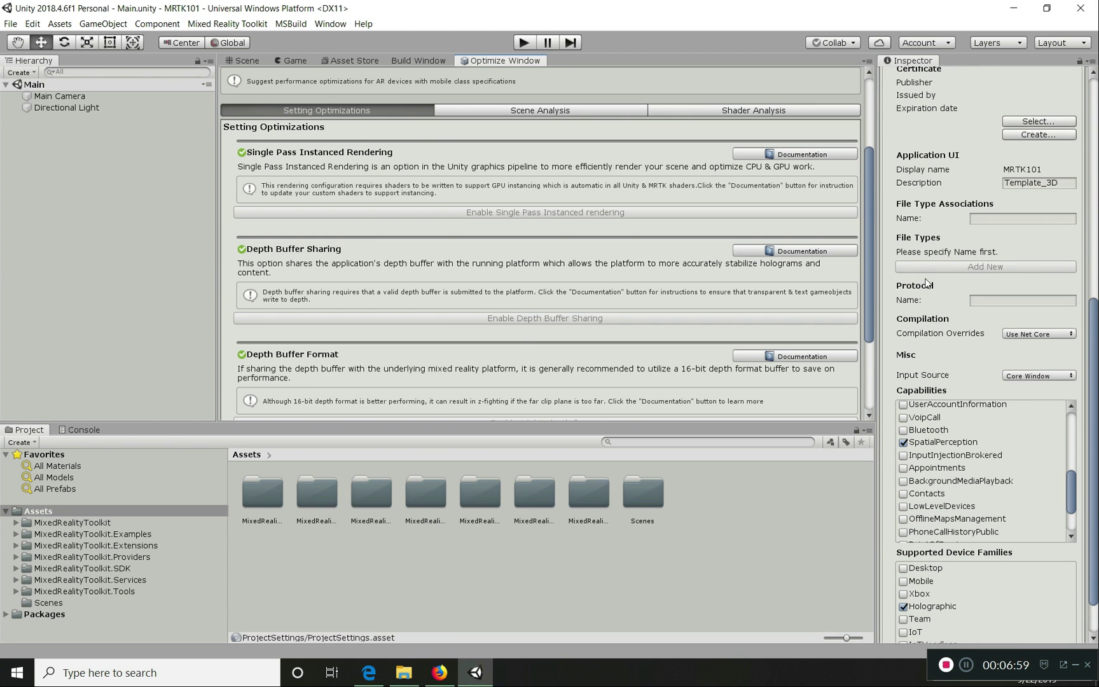
scroll(927, 283, "up", 8)
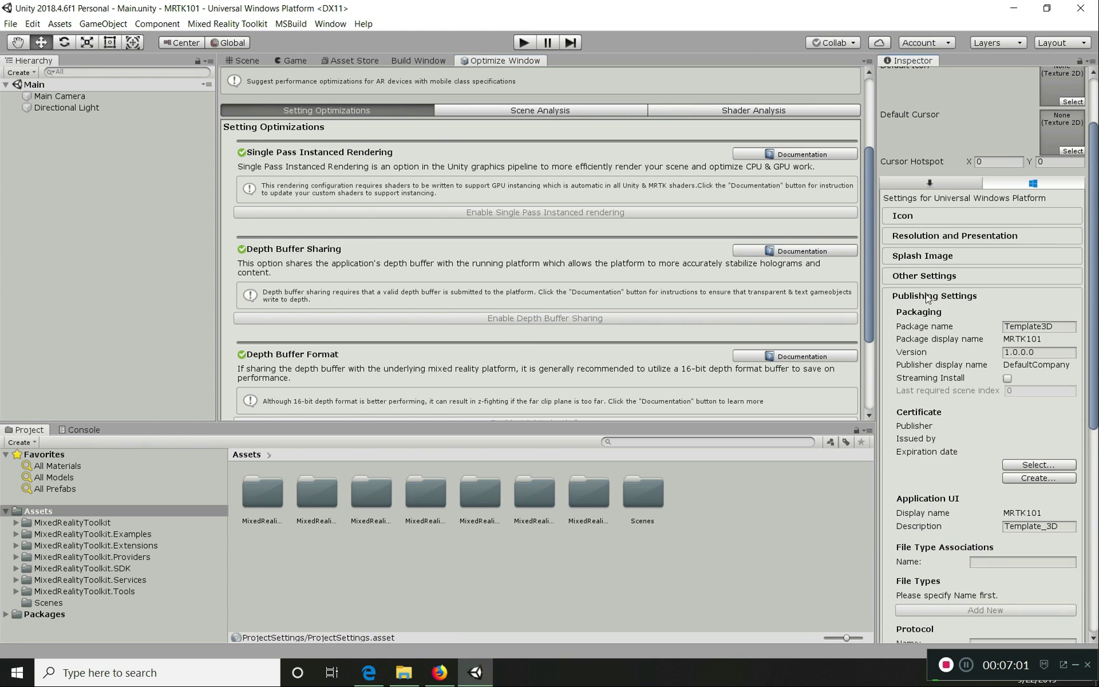
Set the Windows Mixed Reality depth format to 24-bit depth in the player's XR Settings.
left_click(927, 296)
left_click(916, 402)
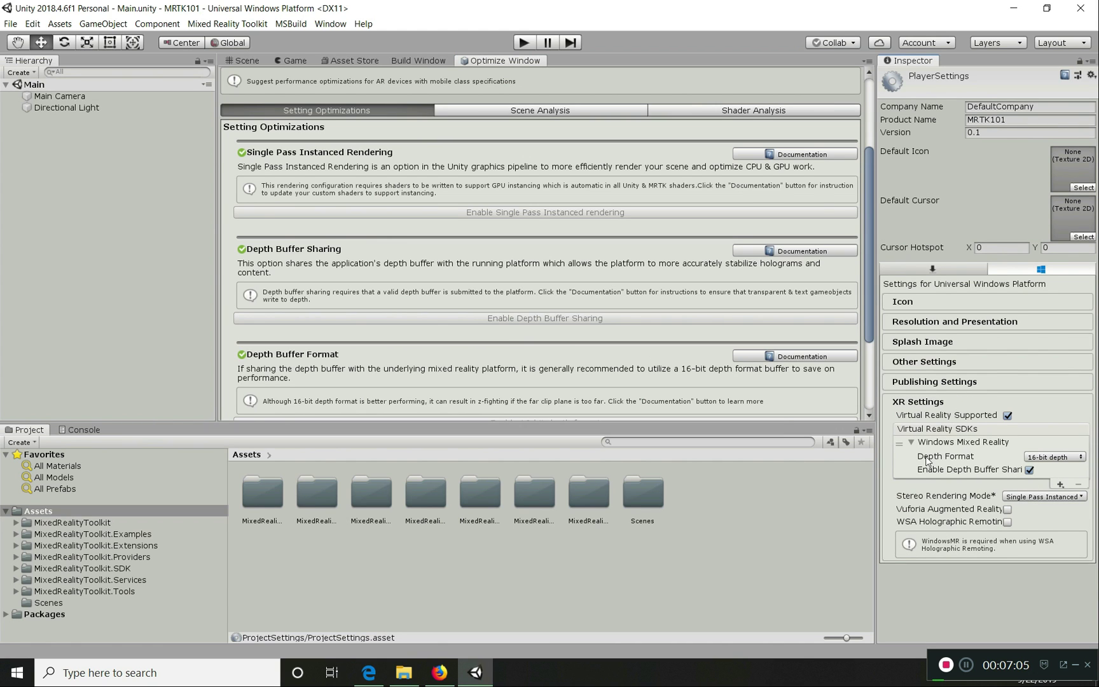
scroll(526, 279, "up", 2)
left_click(1045, 457)
left_click(1044, 486)
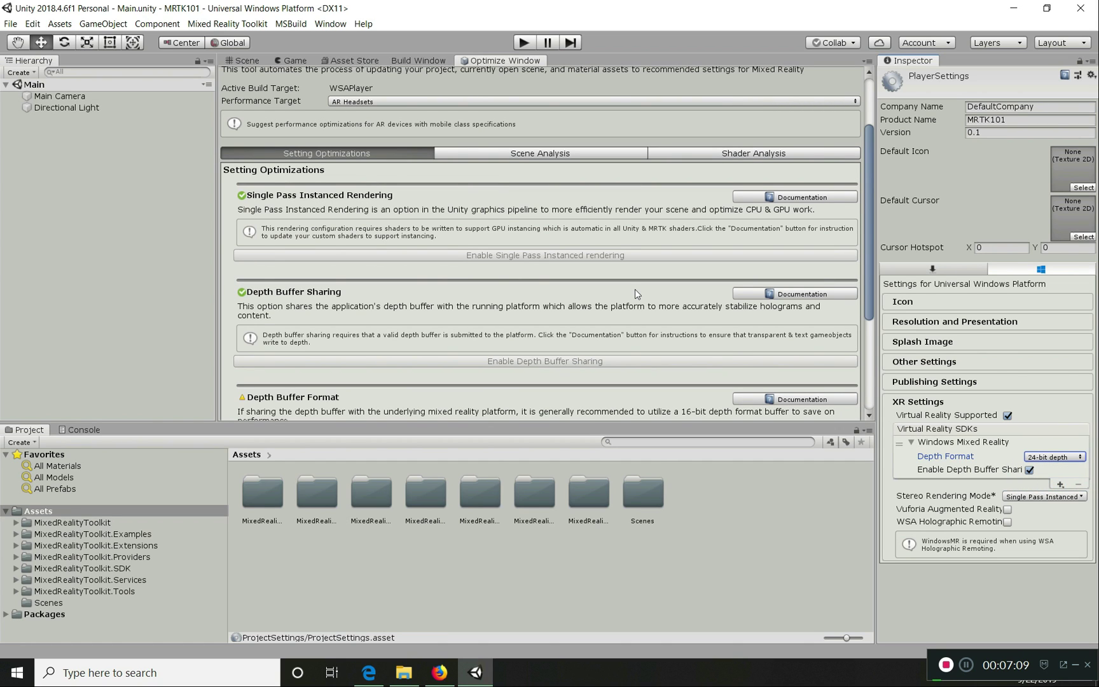
Close and reopen the toolkit's Optimize Window, and apply its 16-bit depth format fix under Depth Buffer Format.
left_click(500, 61)
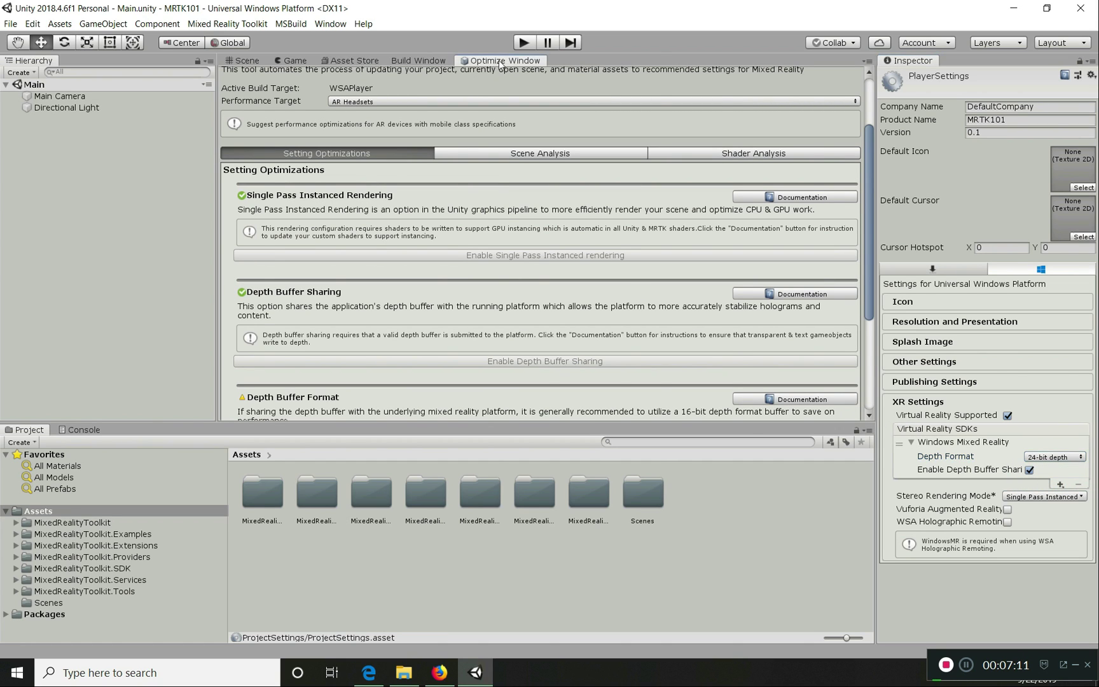
right_click(500, 61)
left_click(515, 83)
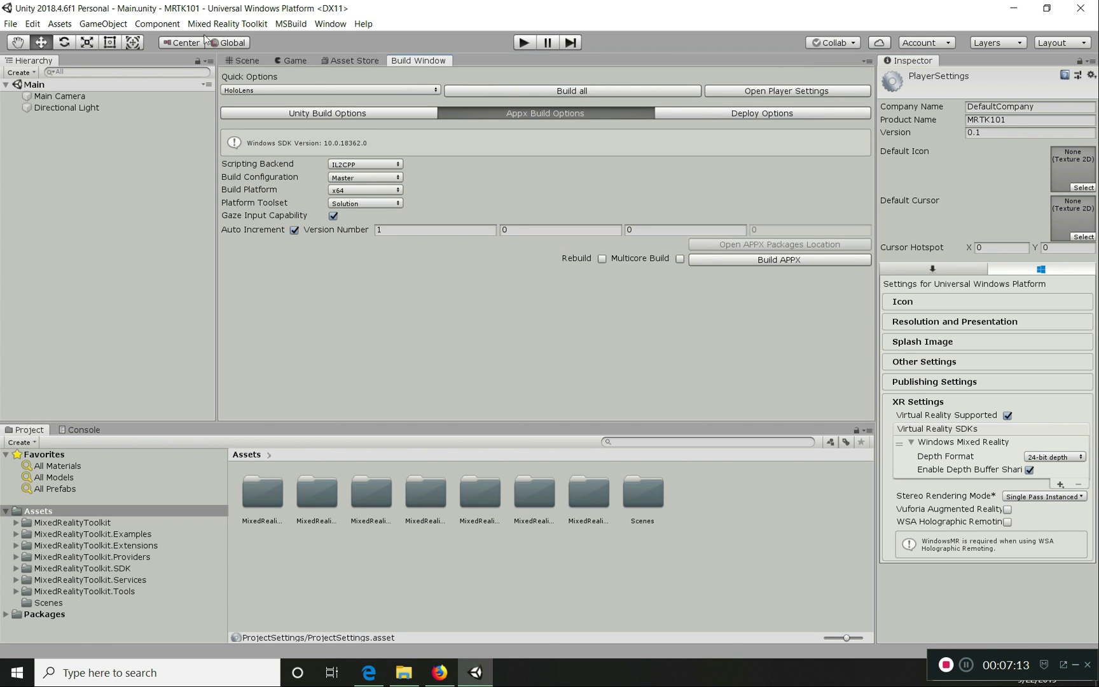
left_click(227, 24)
mouse_move(217, 37)
left_click(420, 52)
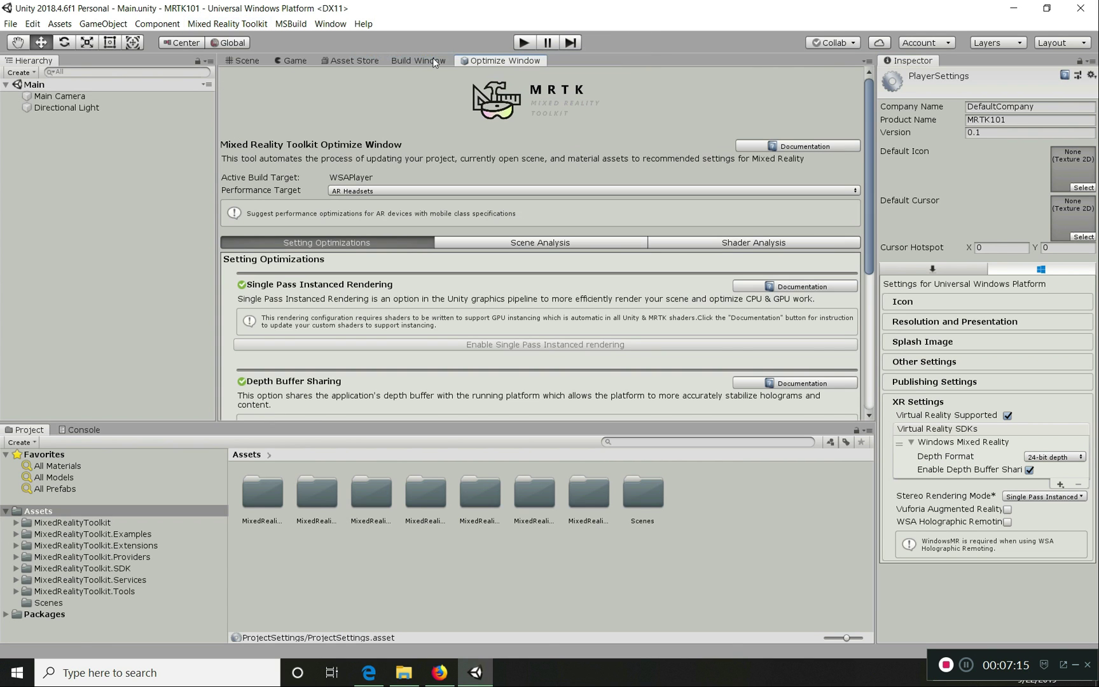
scroll(453, 315, "down", 8)
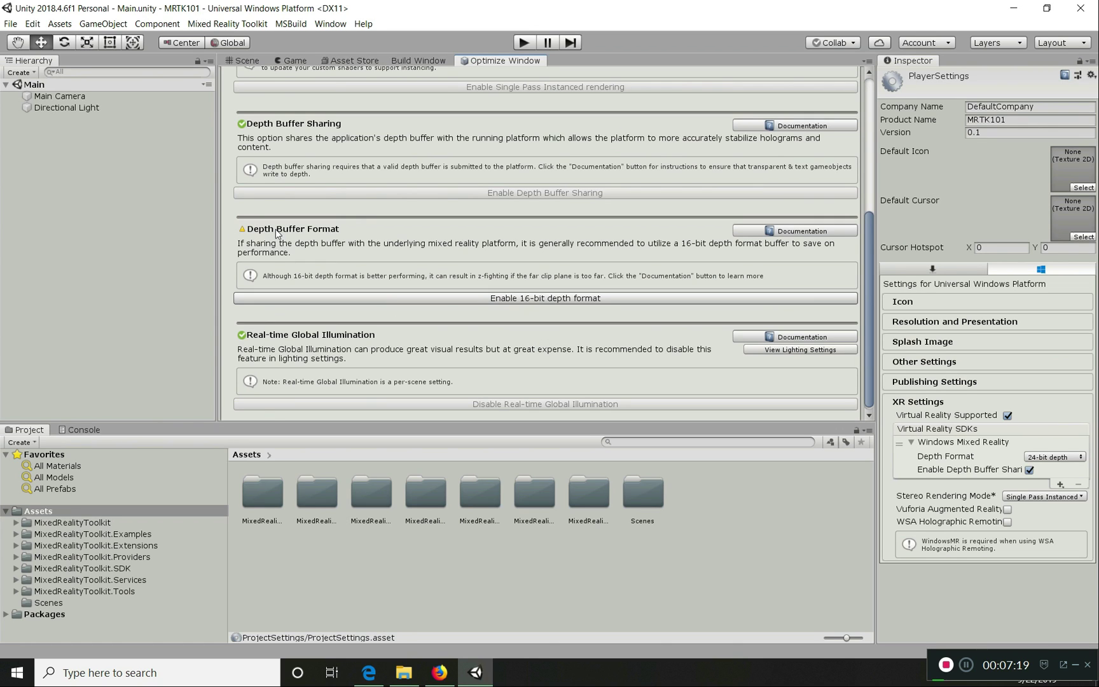
left_click(528, 303)
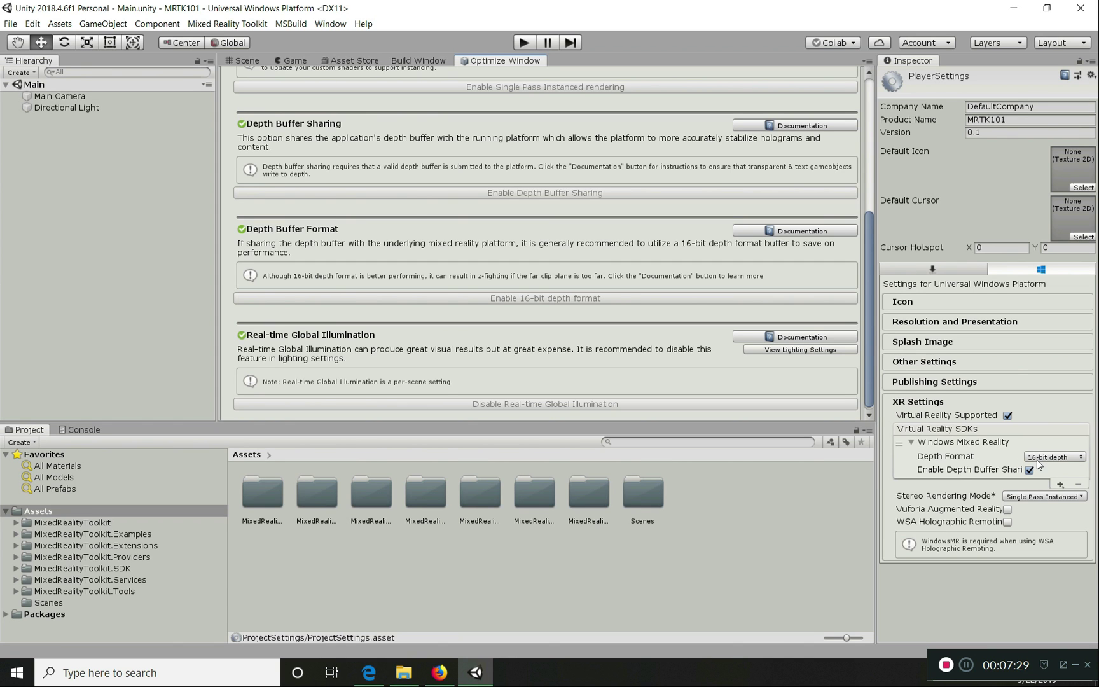
Review the Optimize Window's Scene Analysis and Shader Analysis sections.
scroll(442, 275, "down", 1)
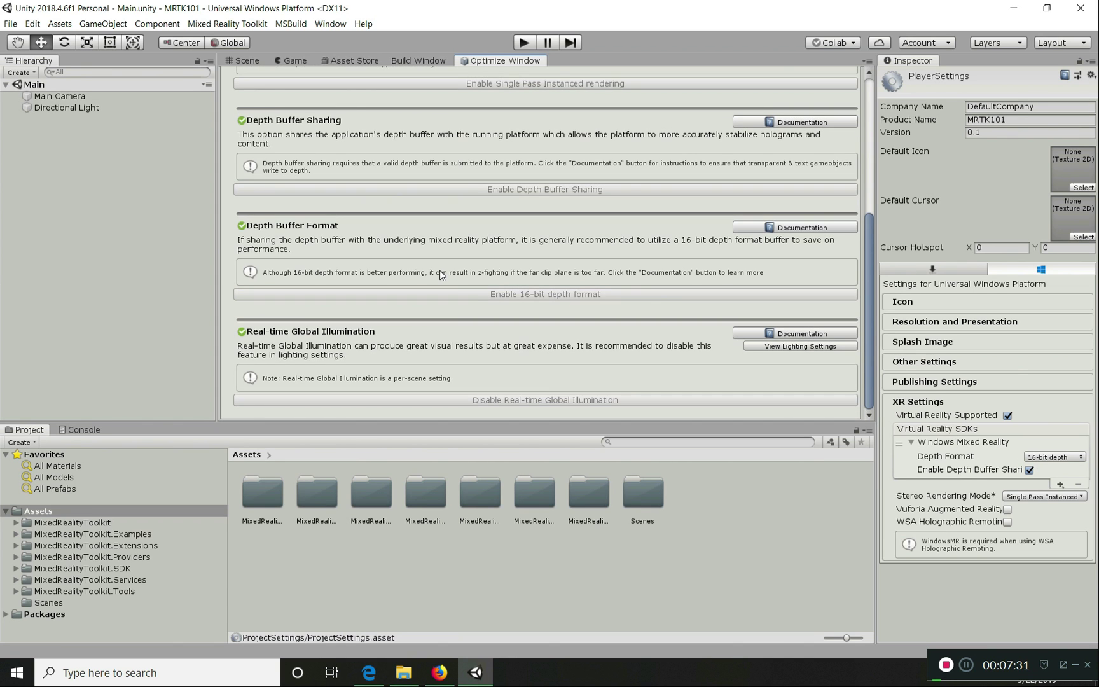
scroll(441, 273, "up", 5)
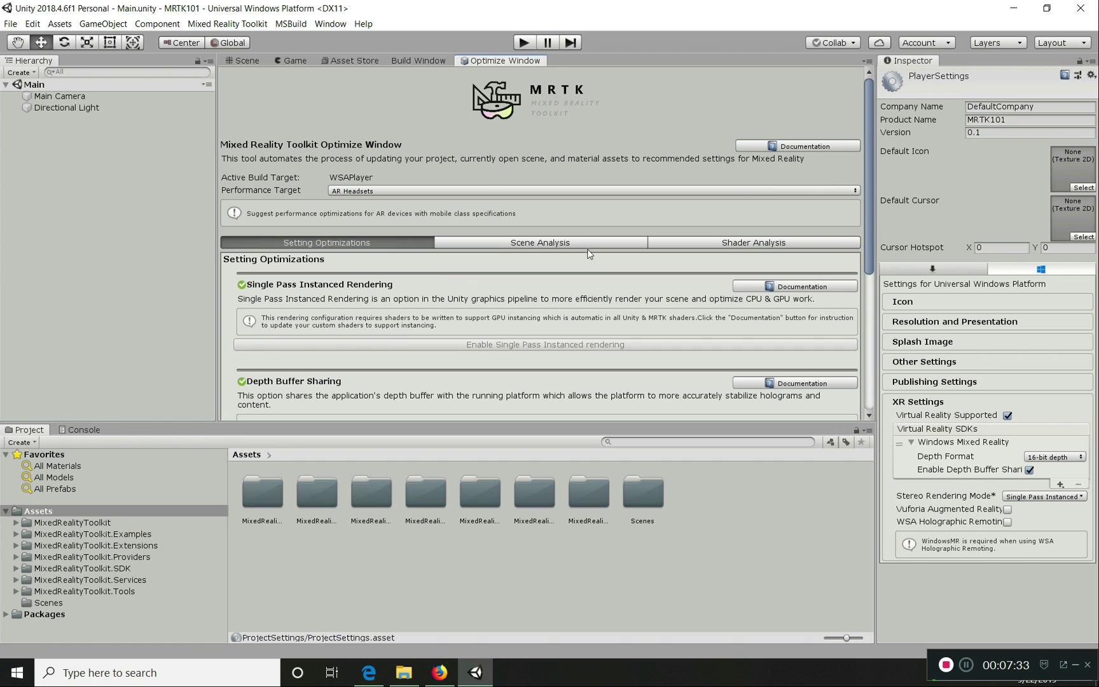
right_click(495, 63)
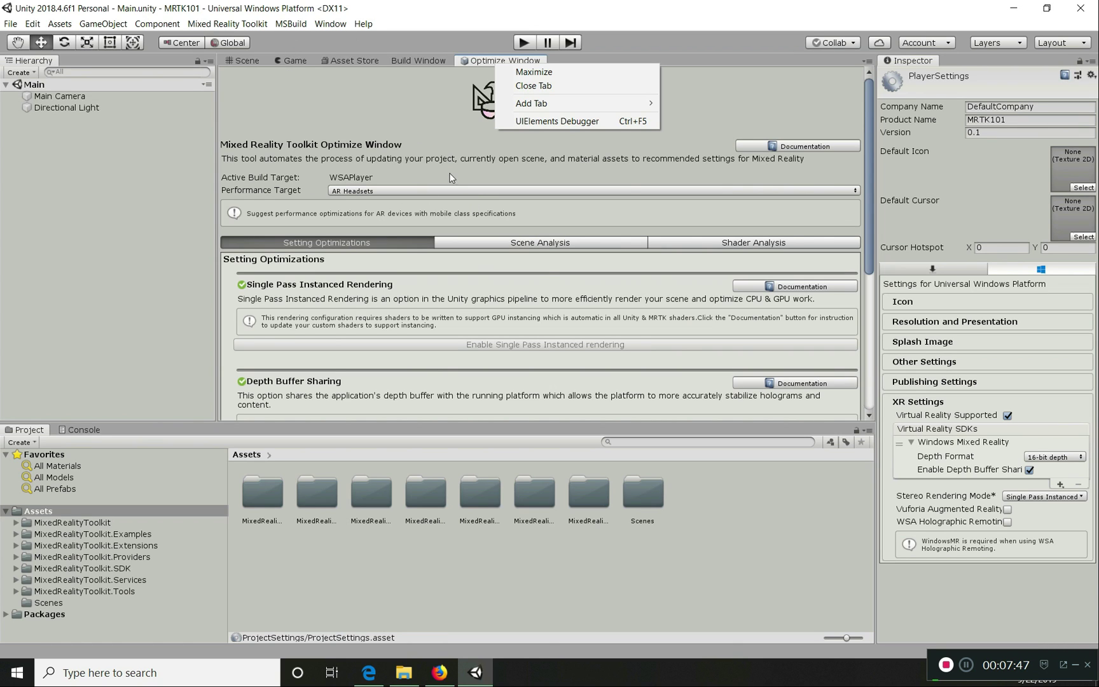
left_click(551, 245)
left_click(551, 241)
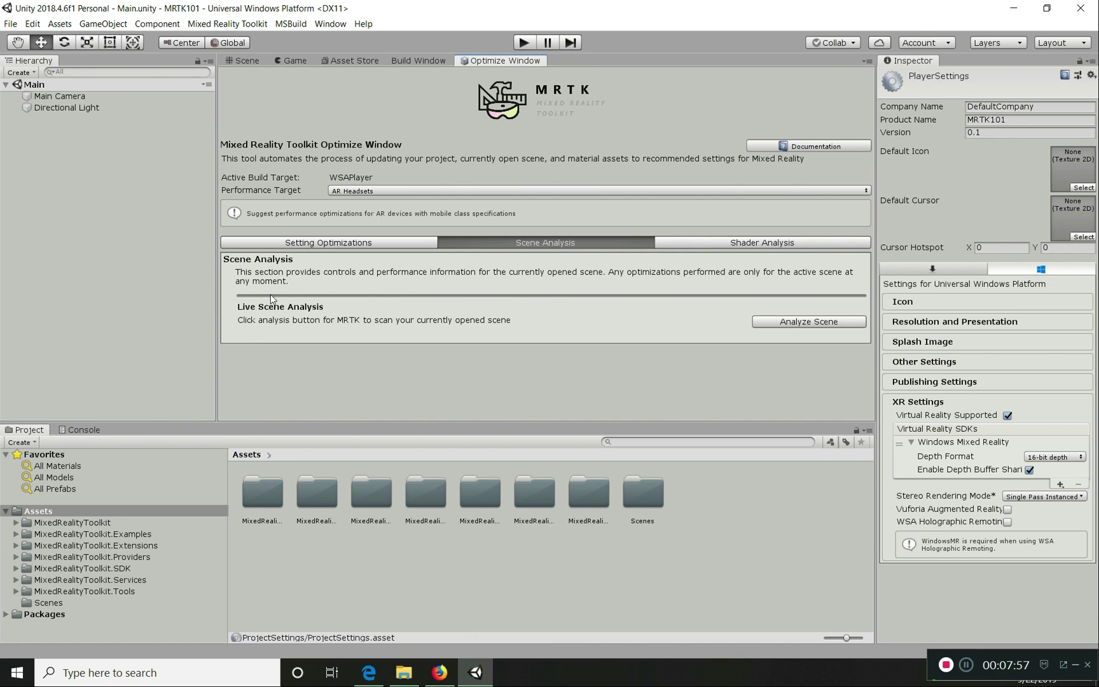
left_click(743, 242)
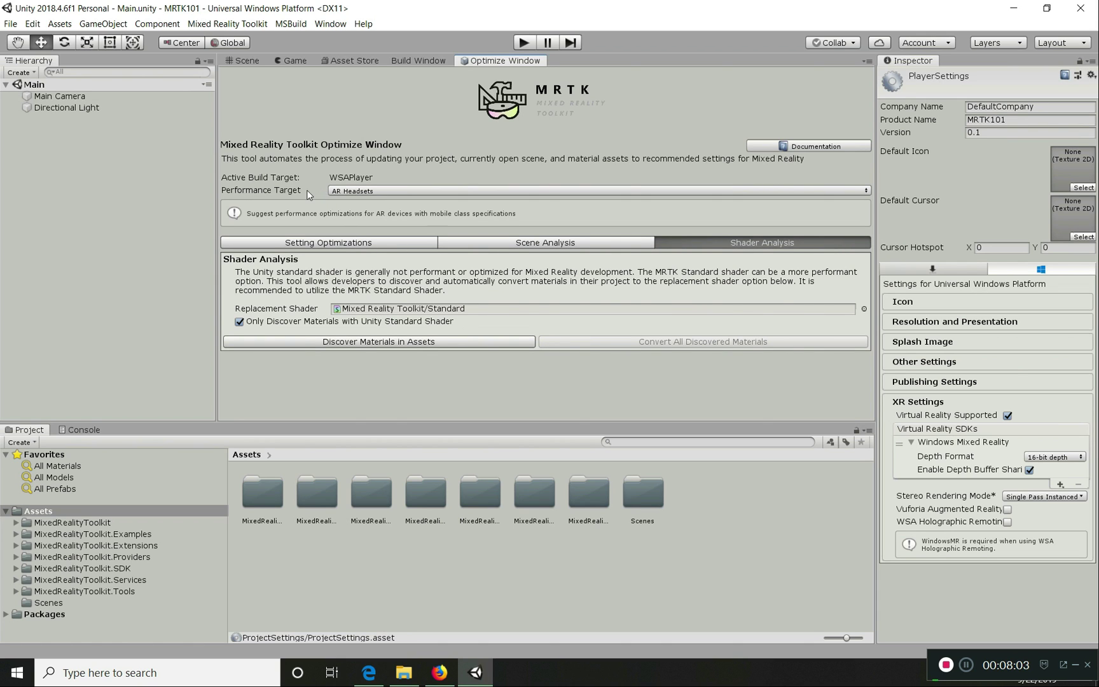
Close the Optimize Window, Build Window and Asset Store, return to the Scene view and collapse the Assets folder.
right_click(514, 61)
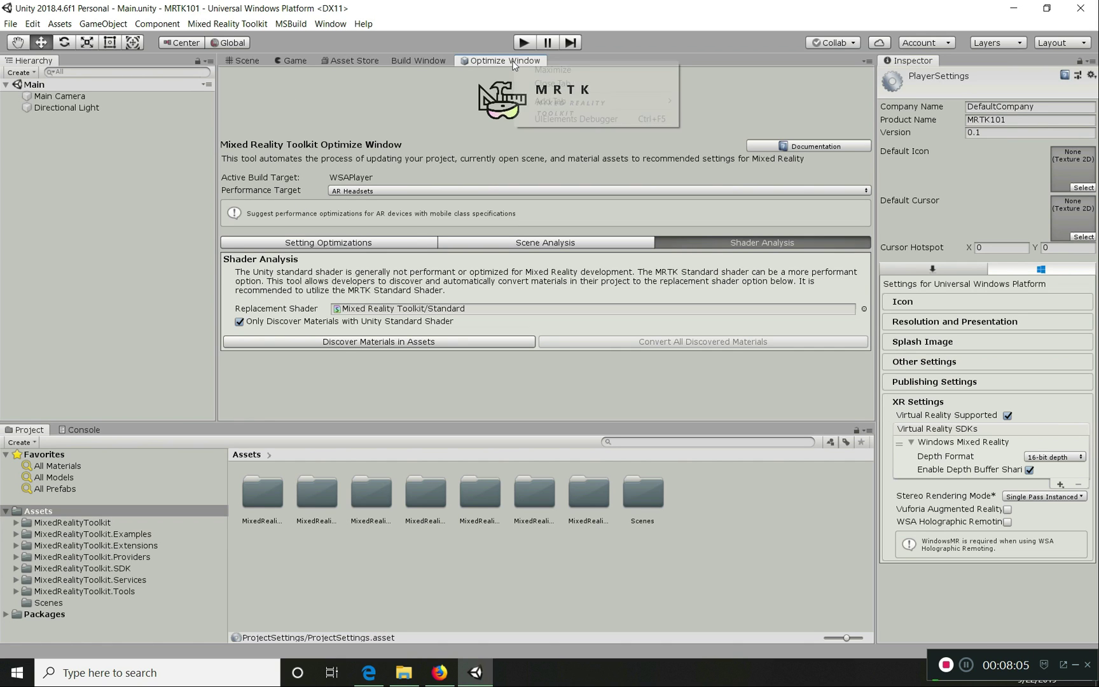
left_click(553, 83)
right_click(430, 60)
left_click(463, 85)
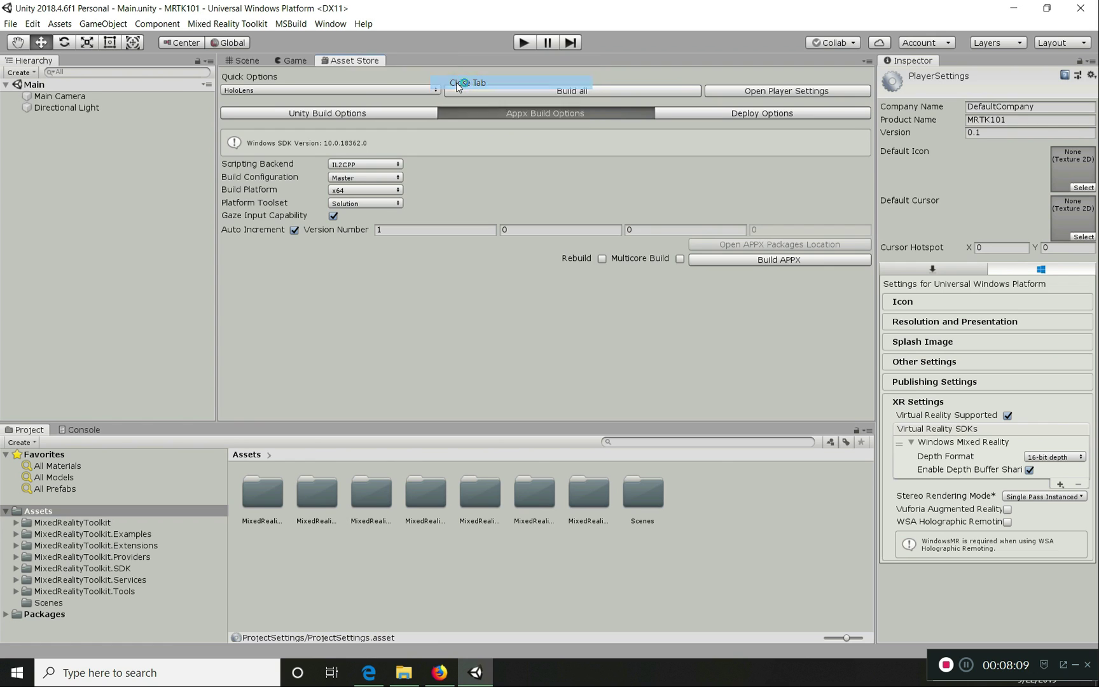
right_click(349, 60)
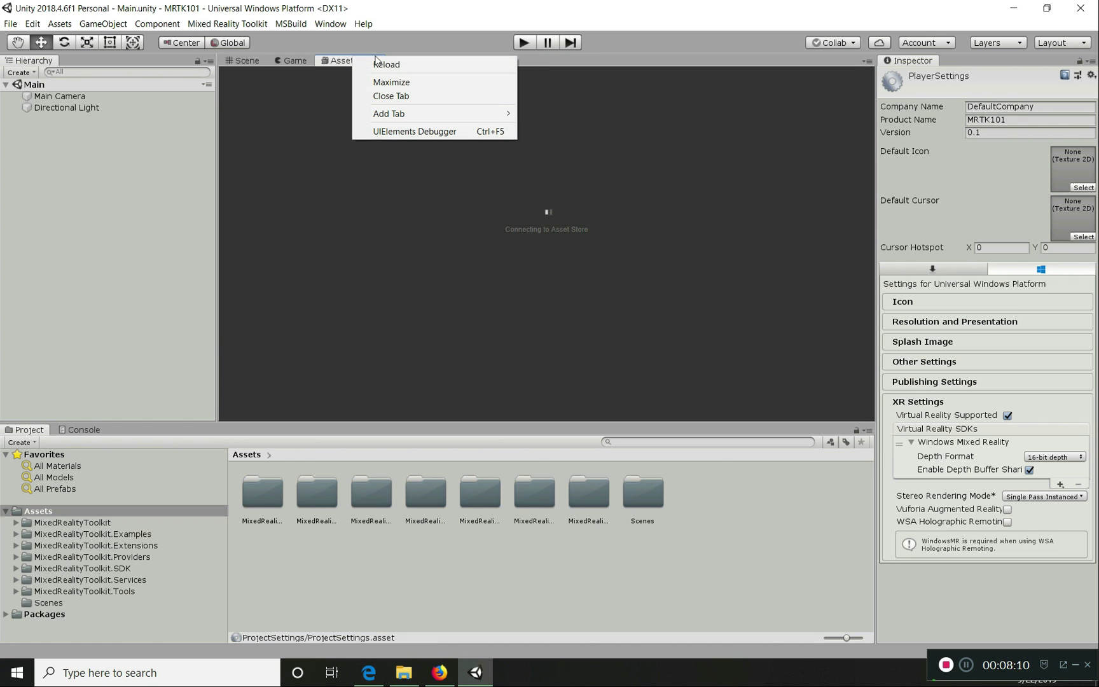
left_click(391, 95)
left_click(248, 61)
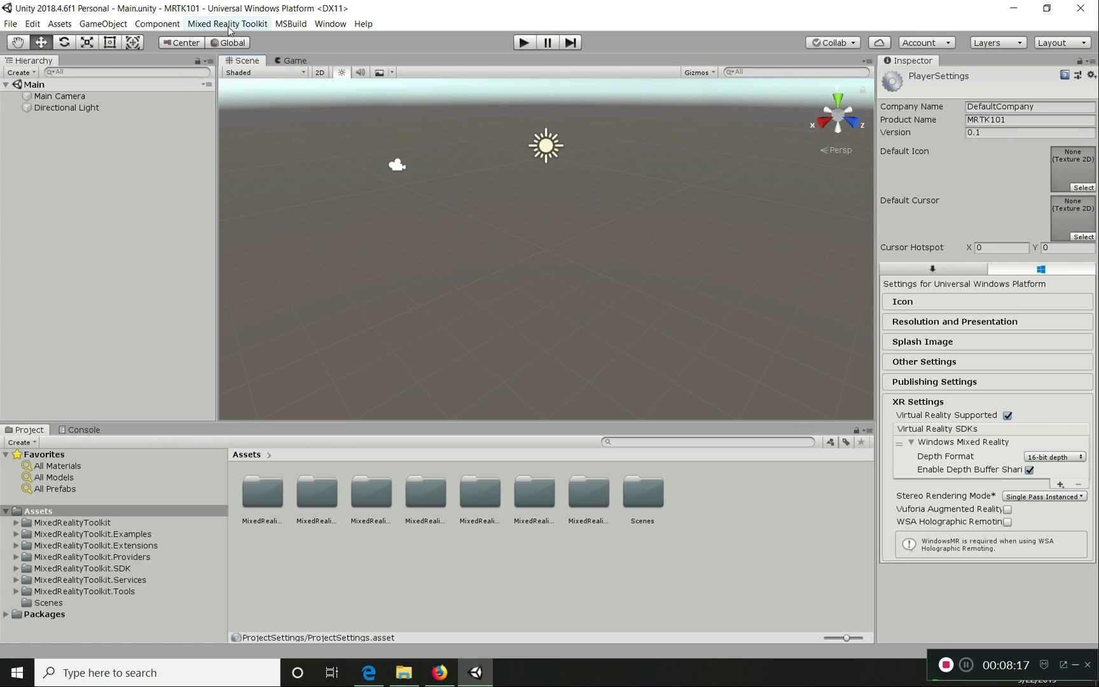
left_click(6, 512)
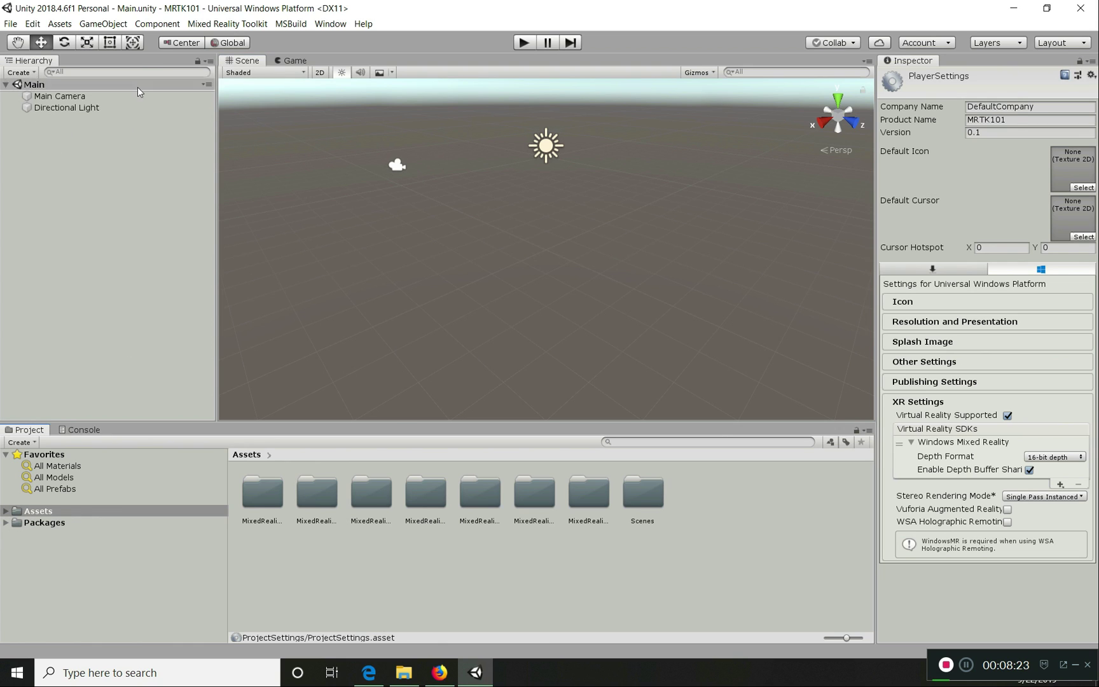
Add the Mixed Reality Toolkit to the Main scene and choose DefaultHoloLens2ConfigurationProfile as its configuration profile.
left_click(218, 24)
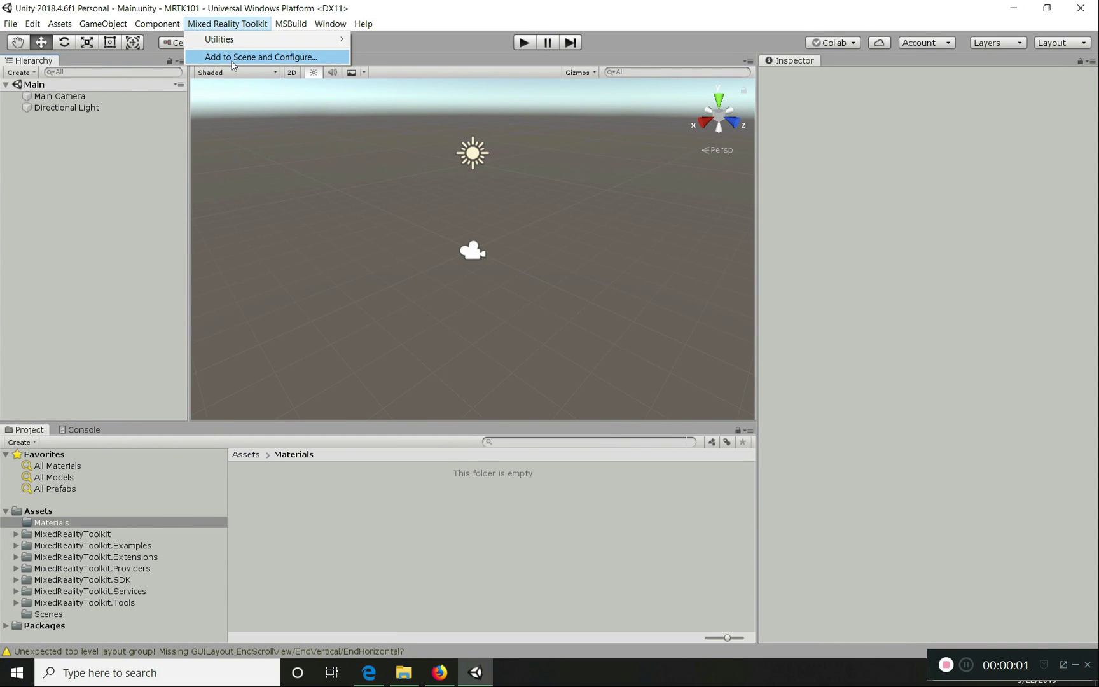
left_click(259, 57)
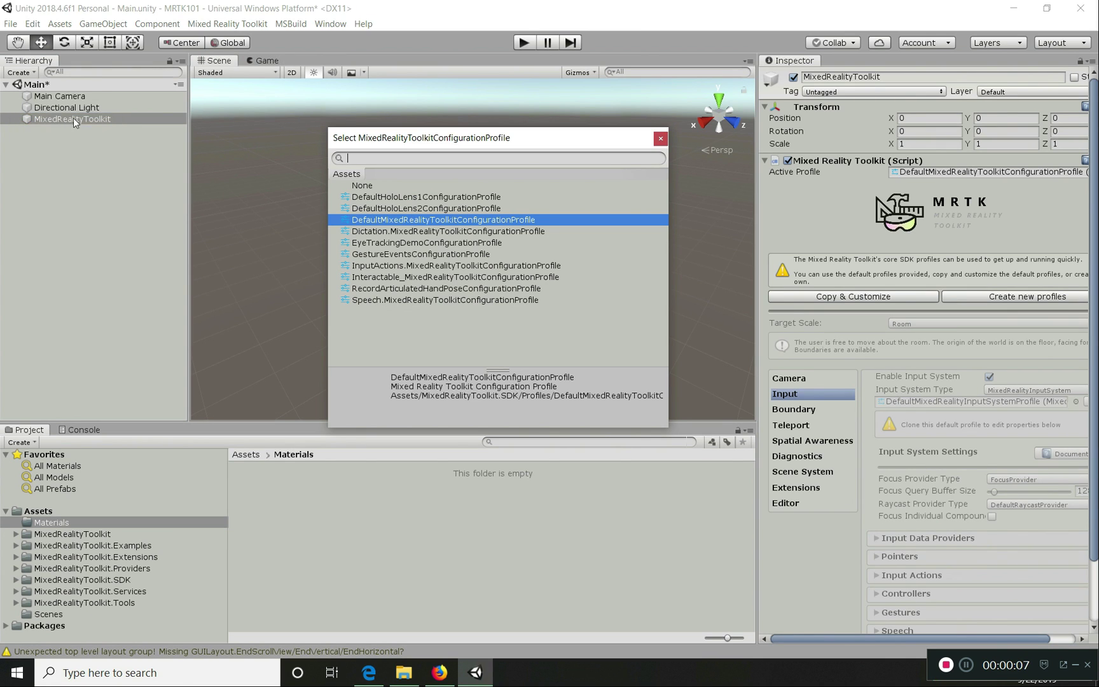
left_click(400, 208)
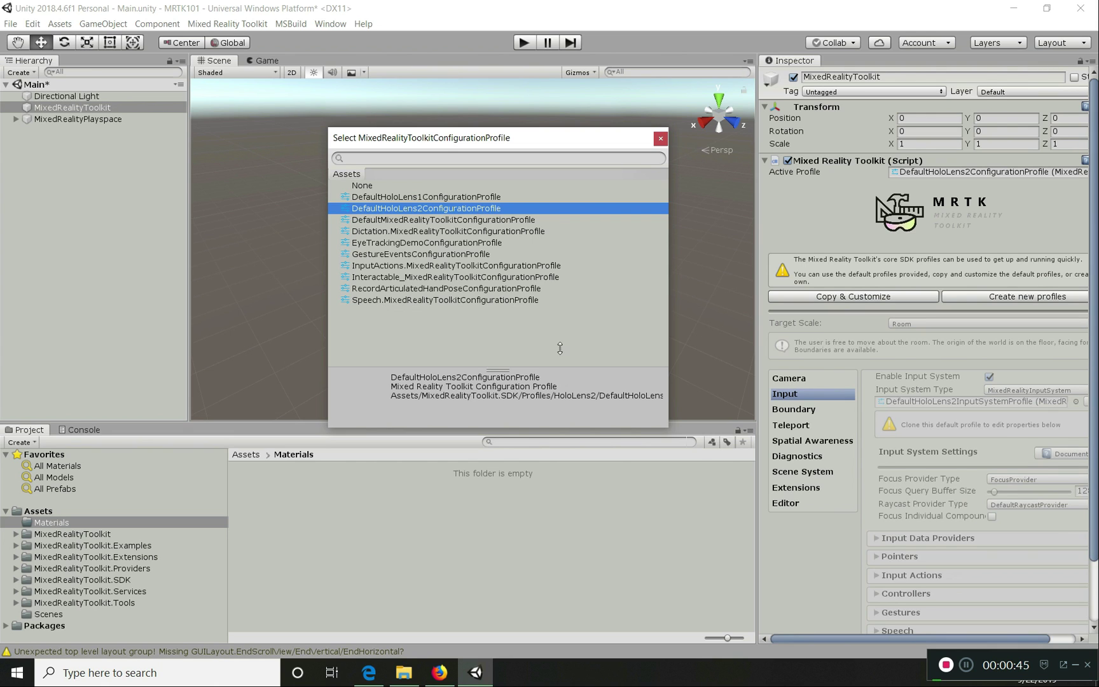
left_click(660, 138)
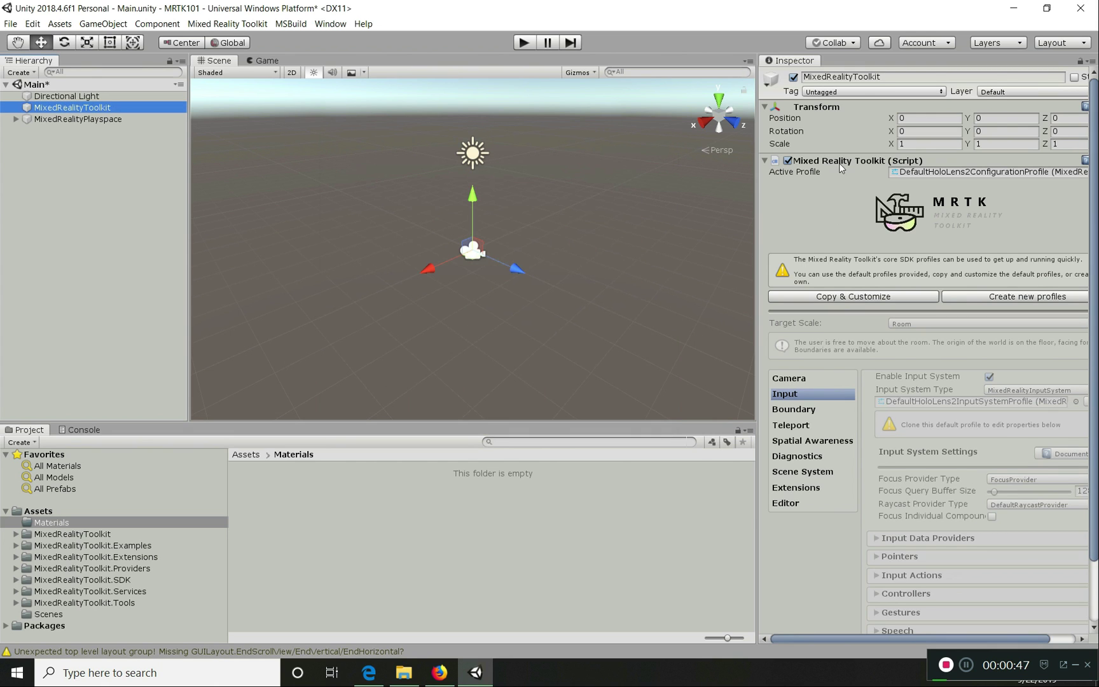
Review the MixedRealityToolkit object's Camera, Input, Boundary and Teleport profile settings.
scroll(891, 388, "down", 3)
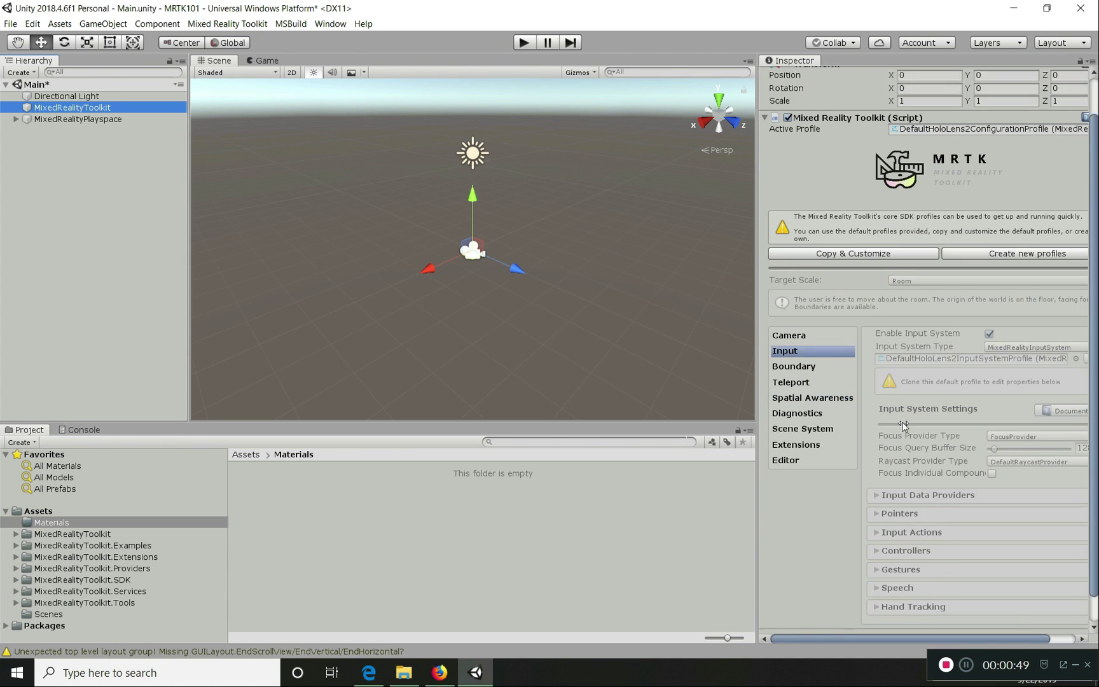
scroll(902, 422, "down", 2)
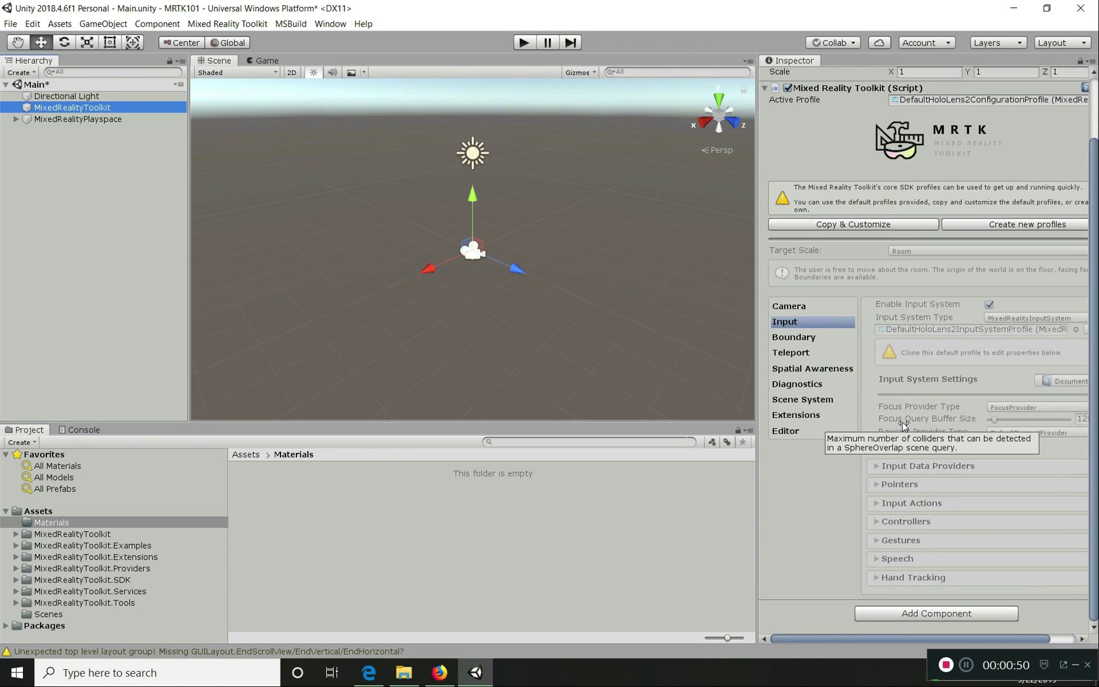
left_click(779, 311)
left_click(796, 344)
left_click(795, 360)
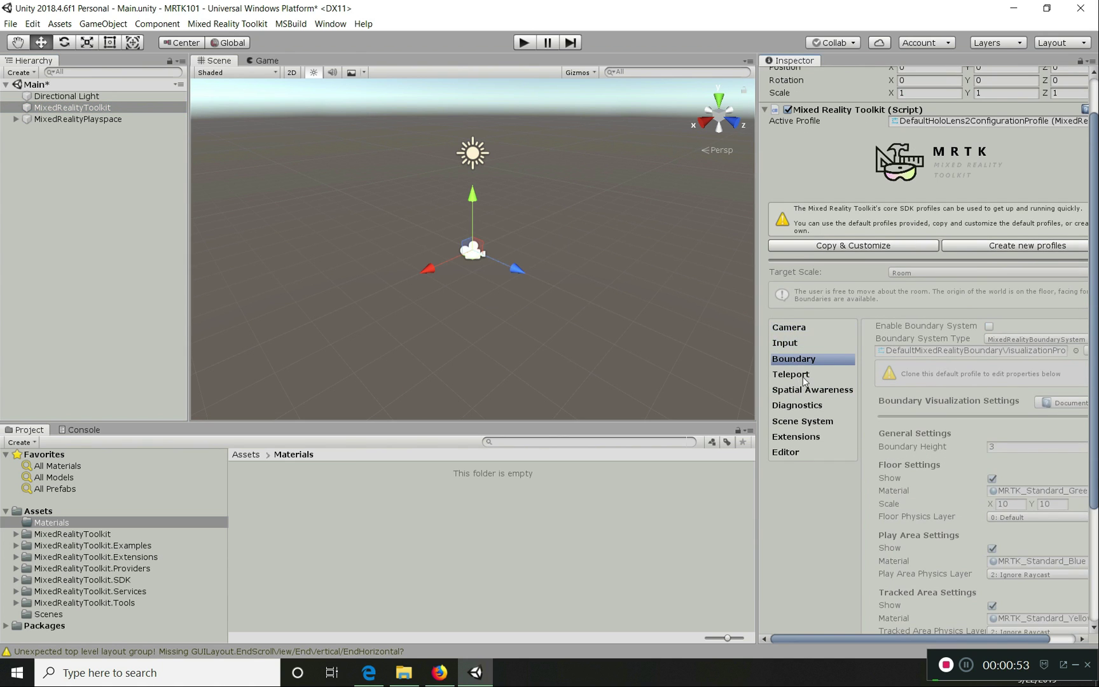
left_click(804, 379)
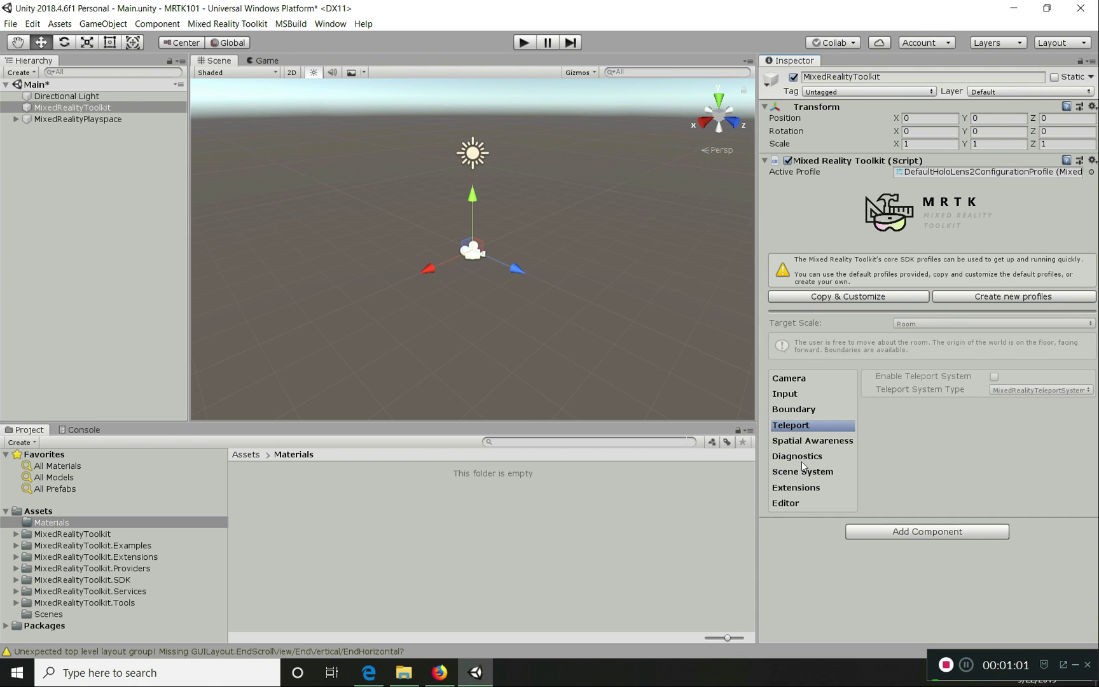
left_click(791, 380)
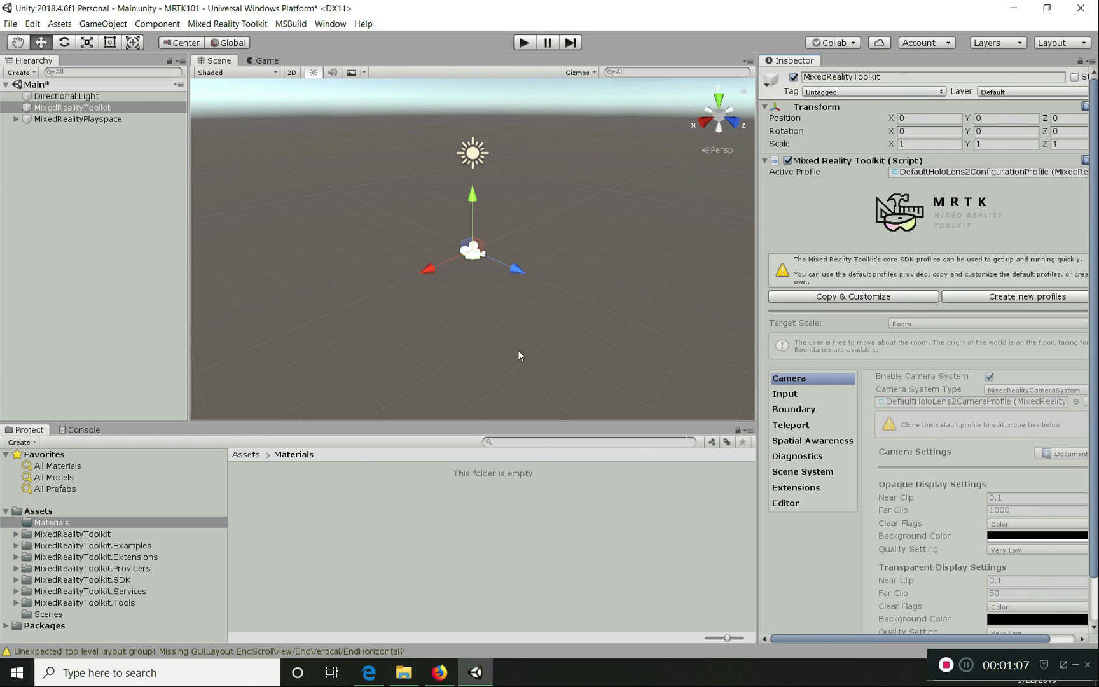
Expand MixedRealityPlayspace to inspect its child objects, and reselect the MixedRealityToolkit object.
left_click(71, 119)
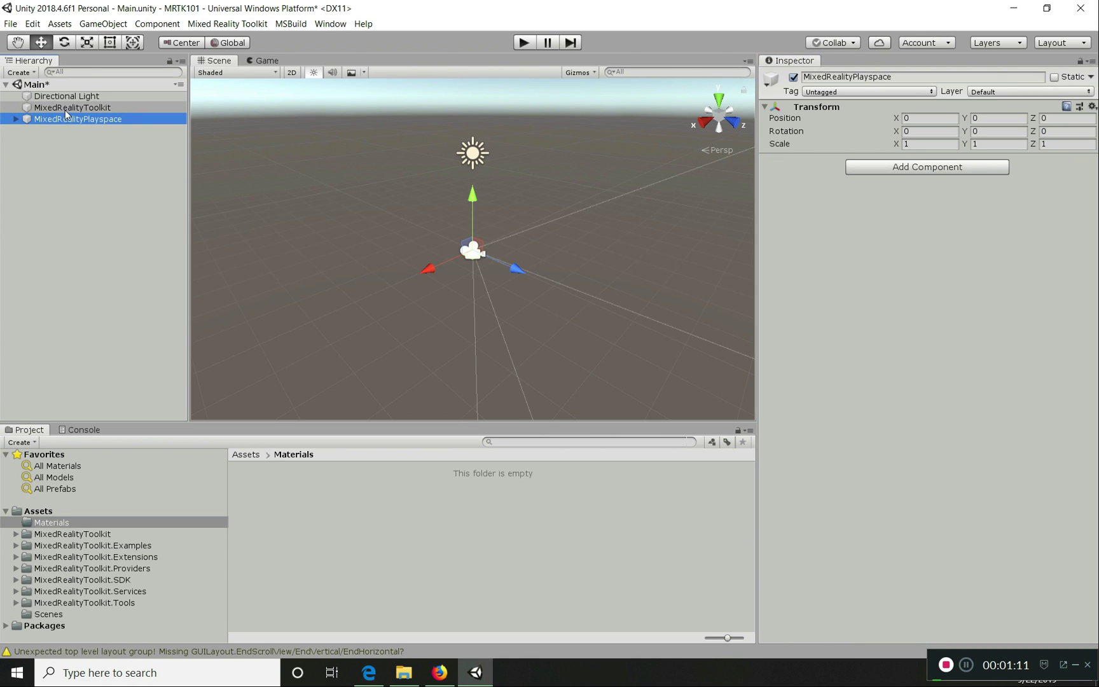
left_click(16, 119)
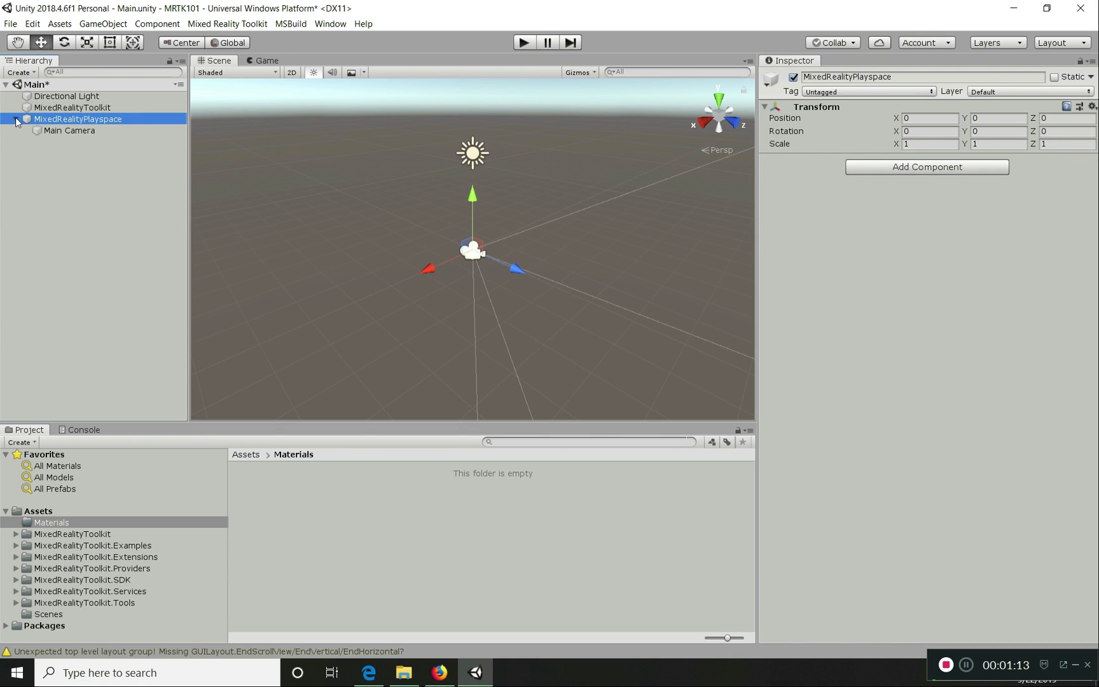
left_click(72, 107)
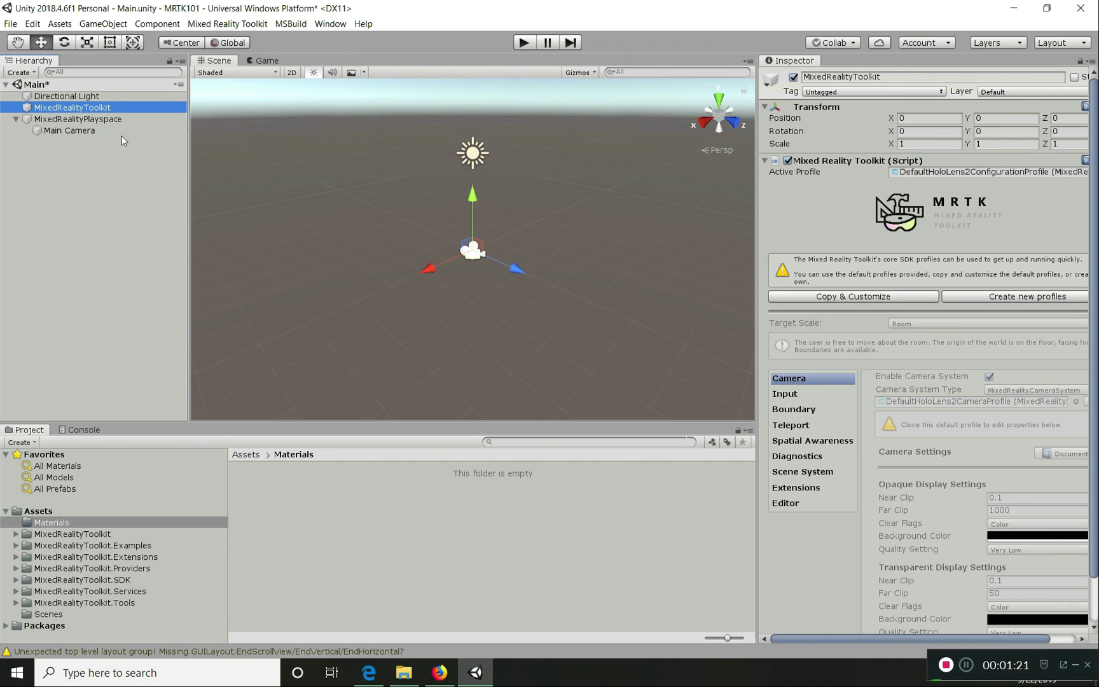
Create a new material named Skin in the Materials folder.
left_click(52, 524)
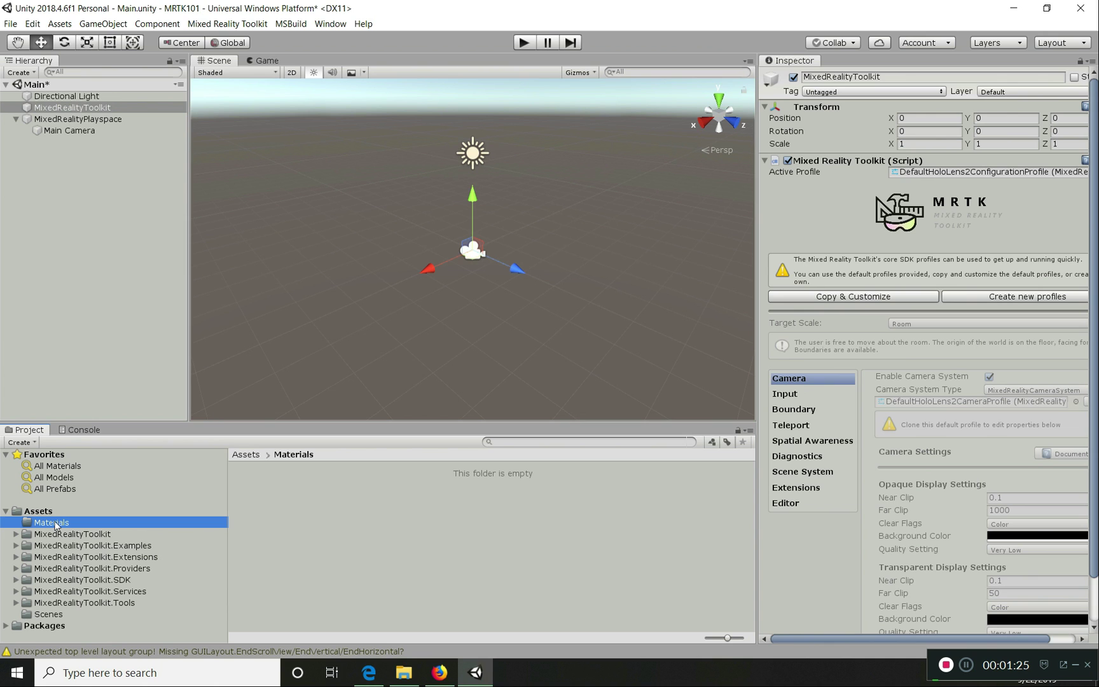
right_click(75, 525)
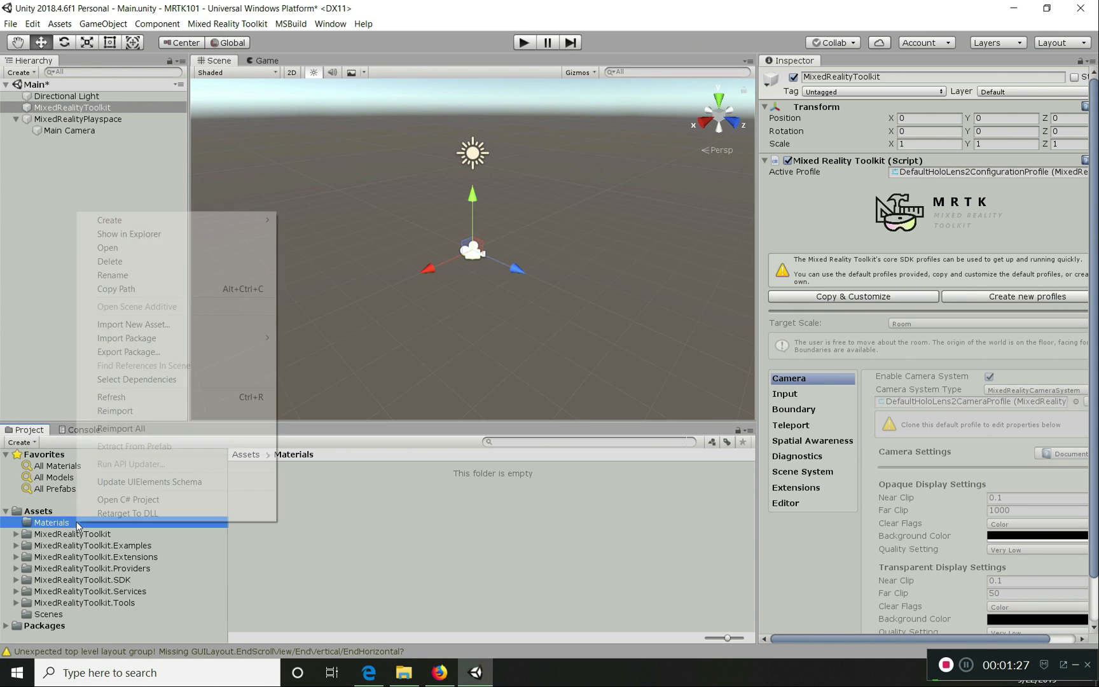
mouse_move(132, 227)
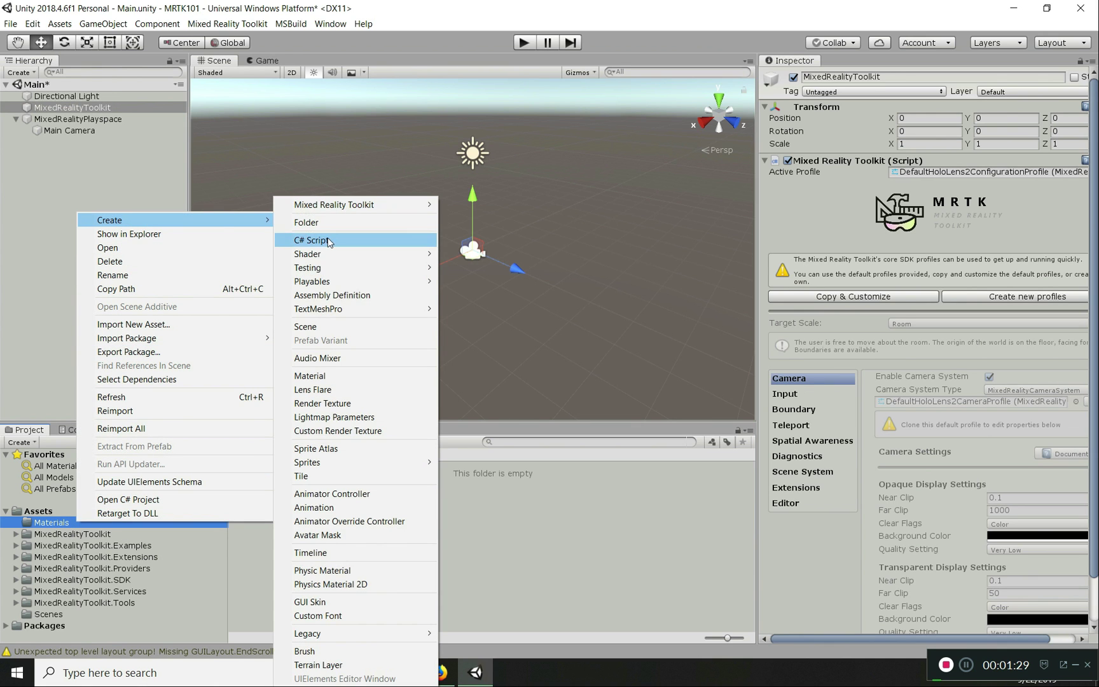
left_click(321, 375)
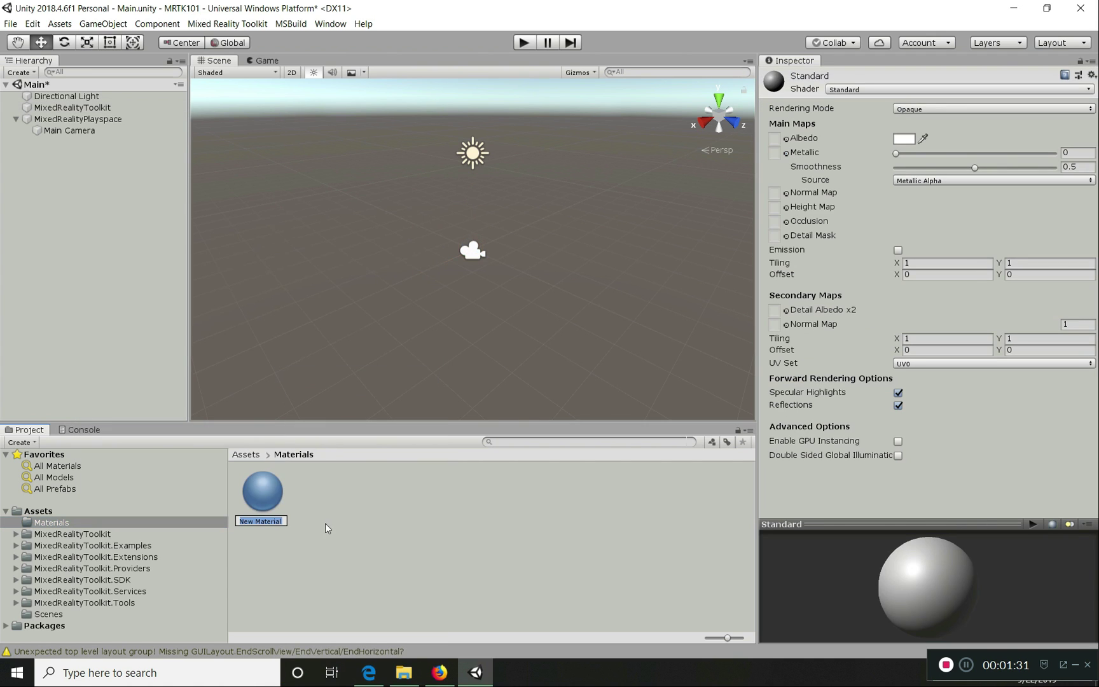
type("Skin")
key("Return")
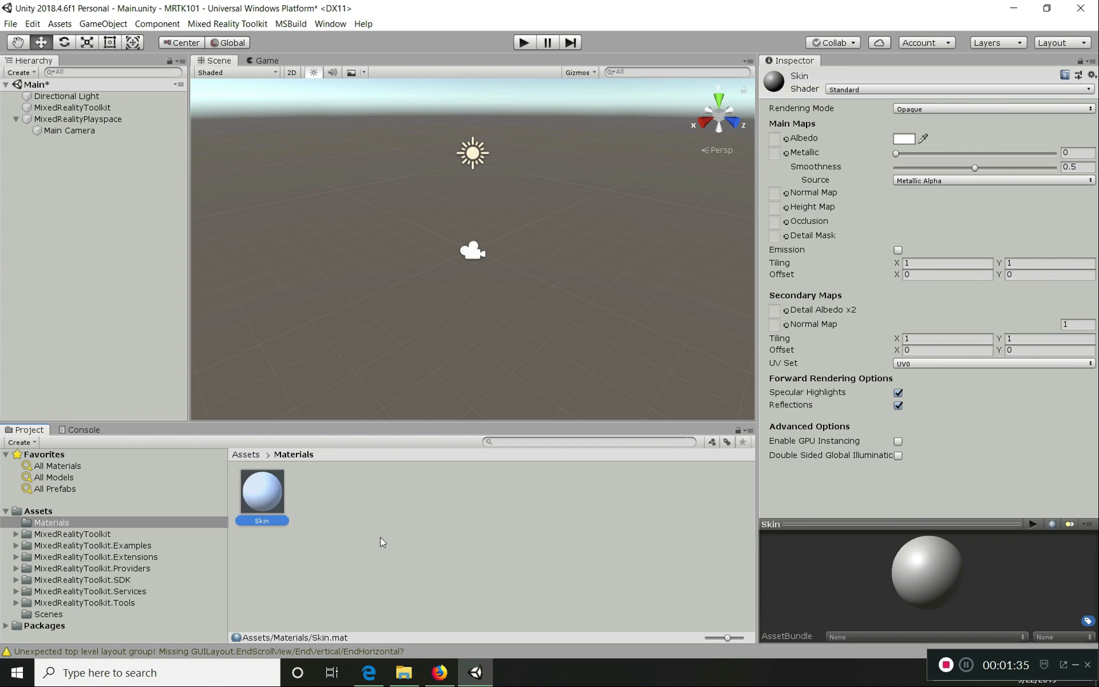
Set the Skin material's albedo color to dark red, about C31616, and save the scene.
left_click(902, 139)
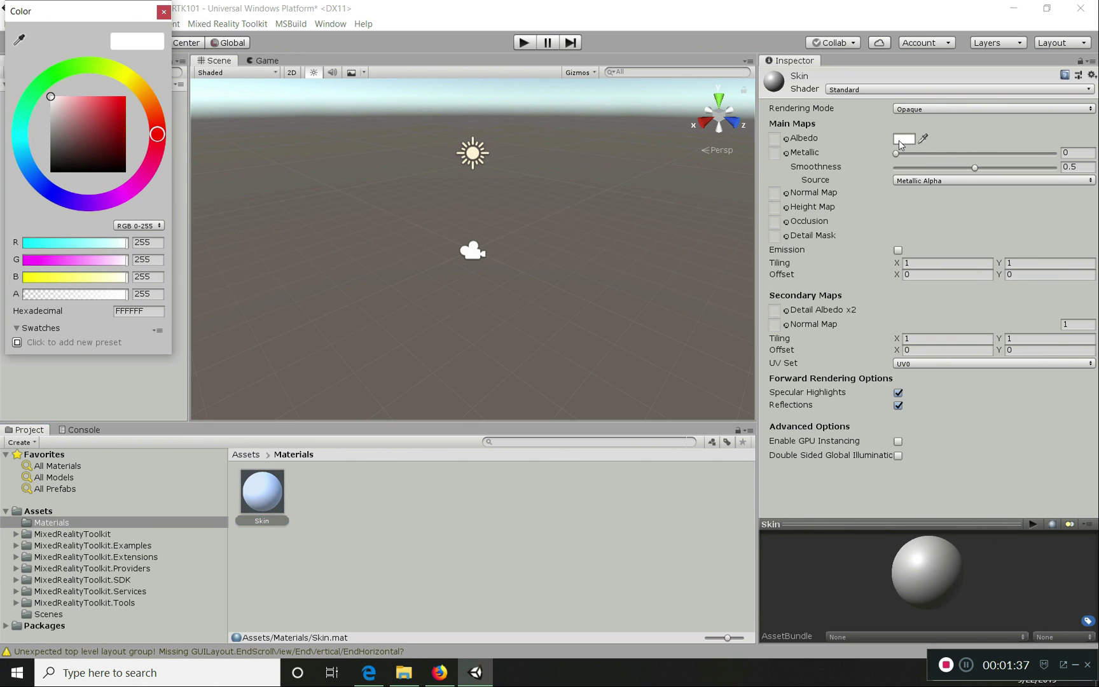
left_click(107, 111)
left_click_drag(107, 113, 118, 114)
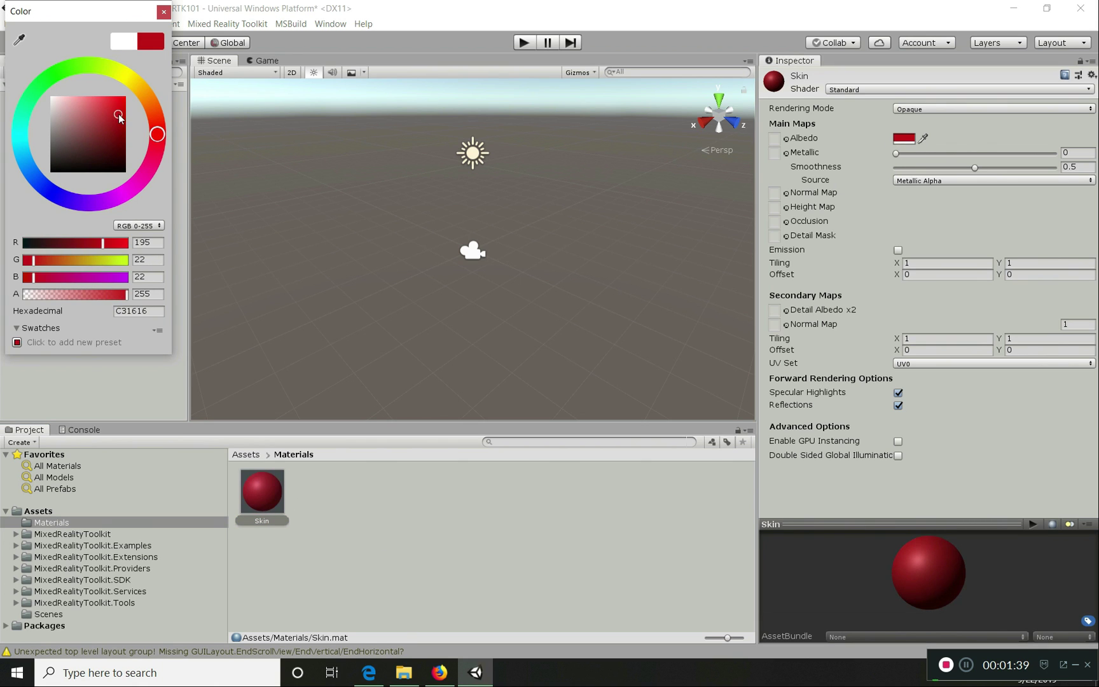
left_click(163, 12)
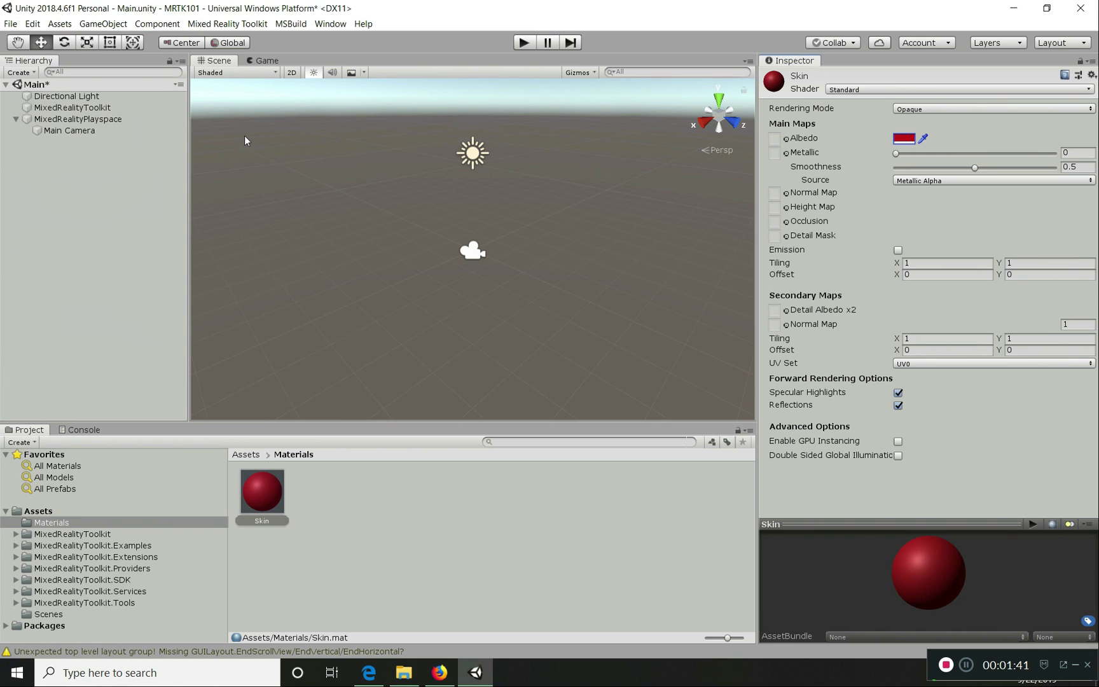
key("ctrl+s")
left_click(258, 495)
left_click(63, 235)
right_click(72, 185)
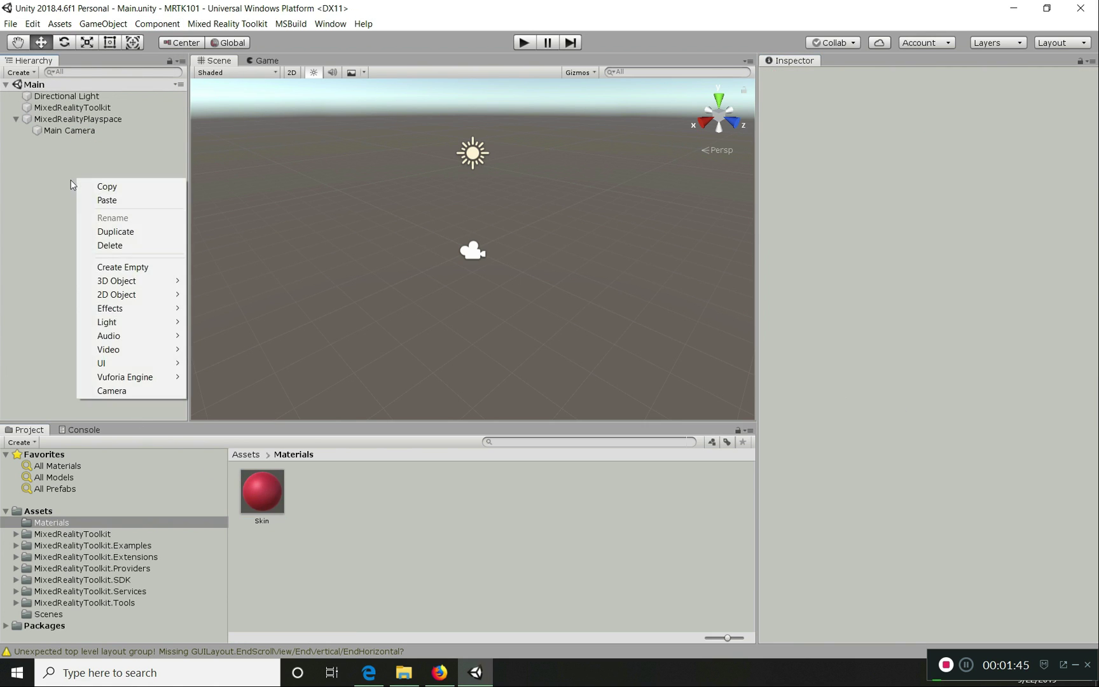
key("Escape")
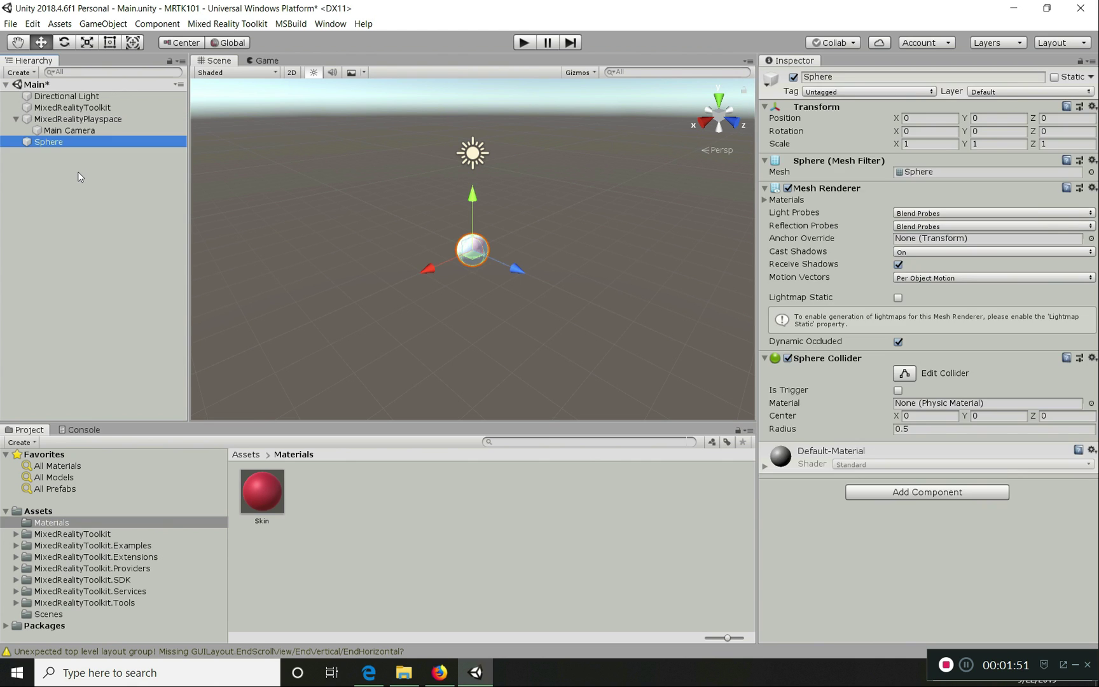
key("ctrl+z")
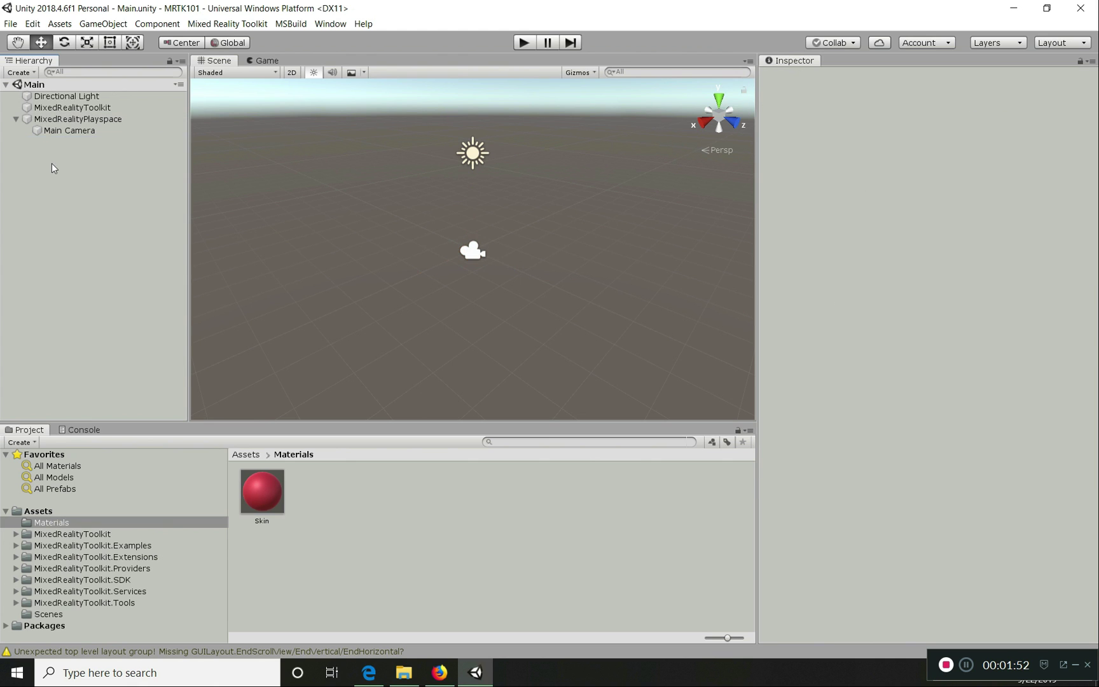
Add a 3D cube to the Main scene and apply the Skin material to it.
right_click(54, 153)
mouse_move(87, 255)
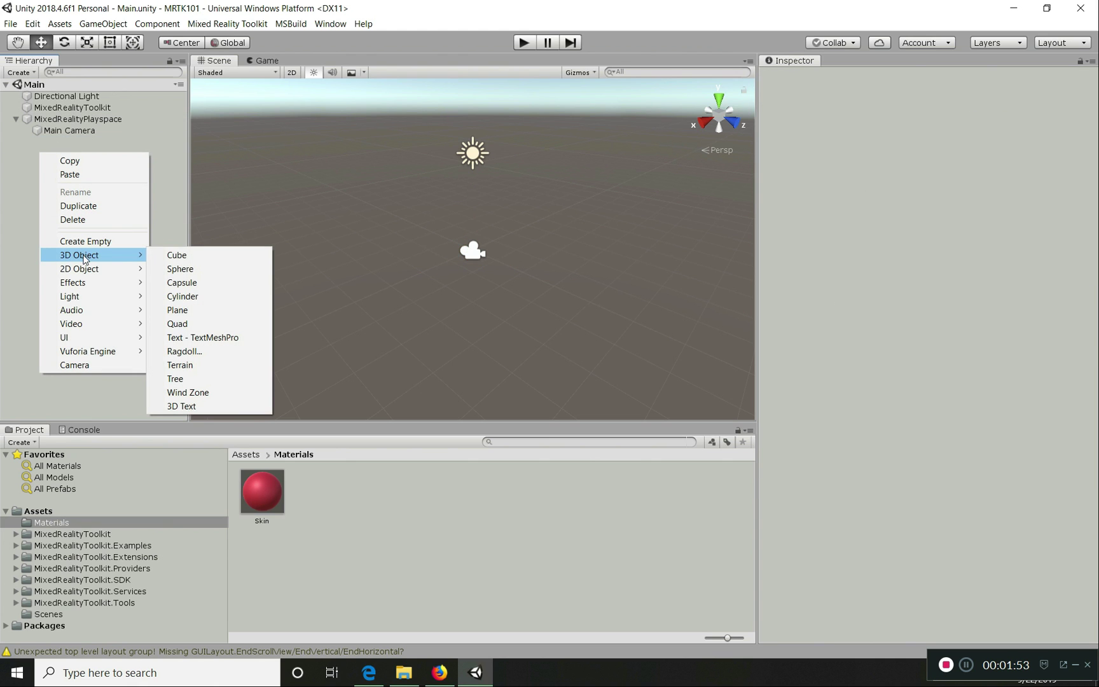
left_click(167, 257)
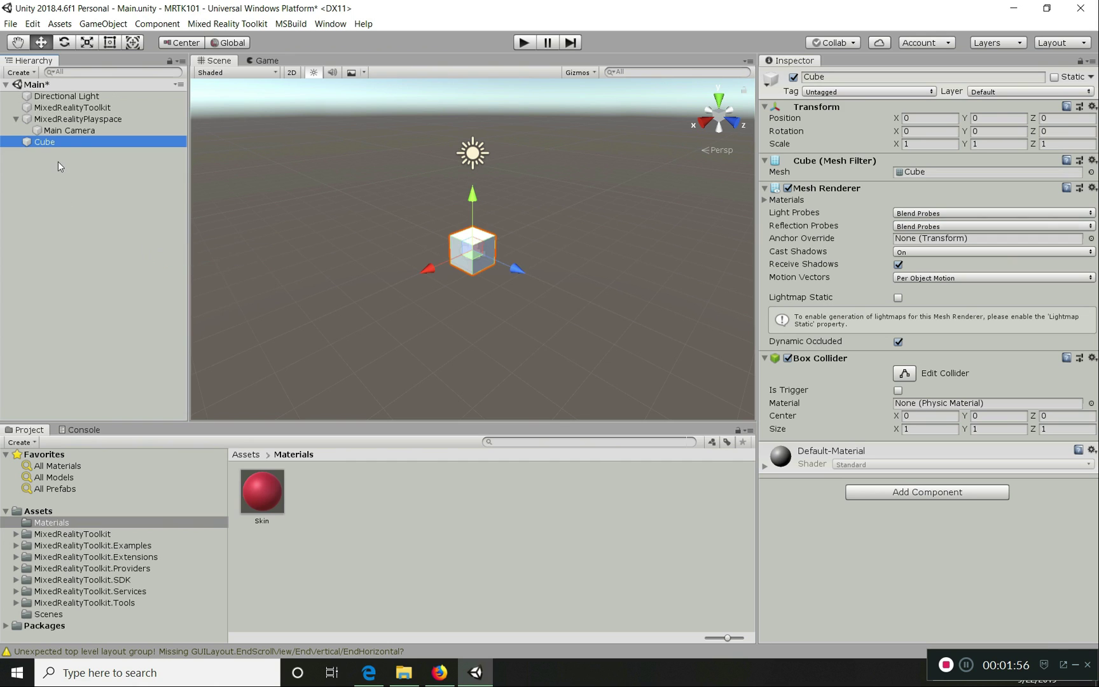
left_click_drag(266, 498, 57, 143)
left_click(474, 297)
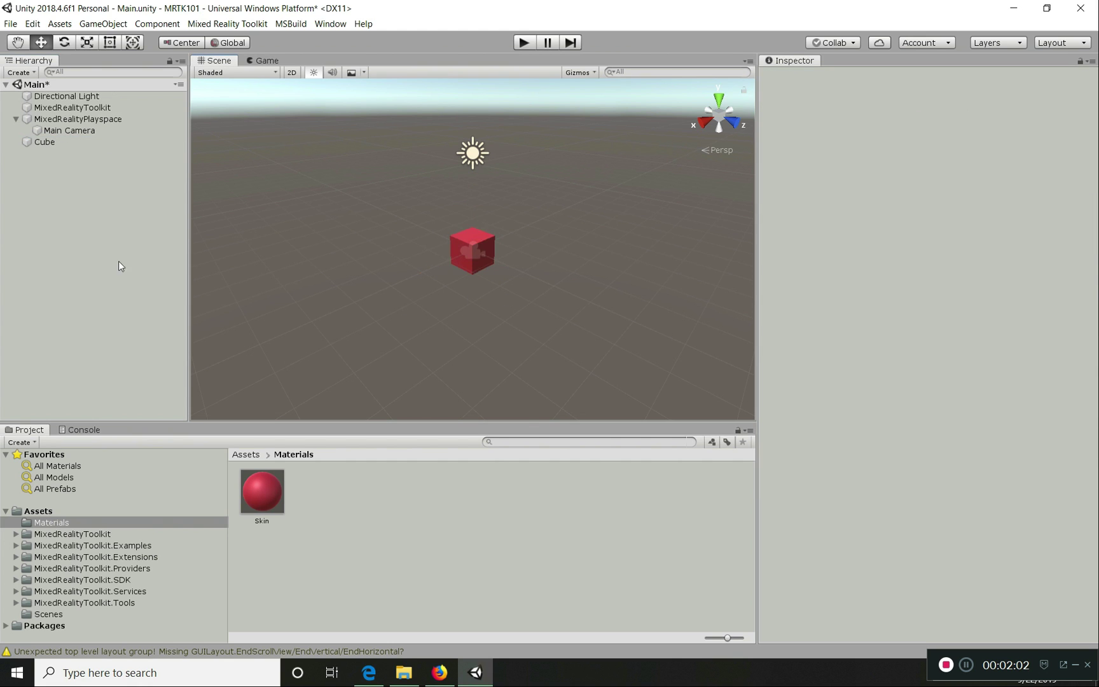
Move the cube along Z to about 2.04, in front of the Main Camera, checking its framing in the Game view.
left_click(491, 257)
left_click_drag(515, 271, 574, 319)
left_click(262, 61)
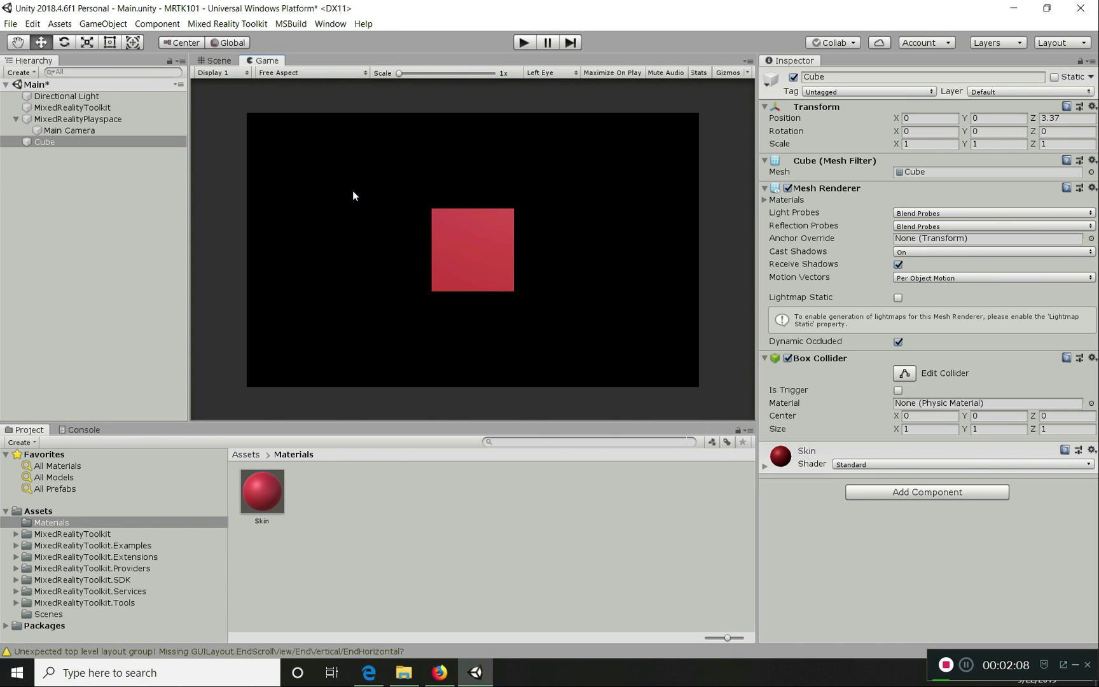
left_click(216, 61)
left_click(69, 130)
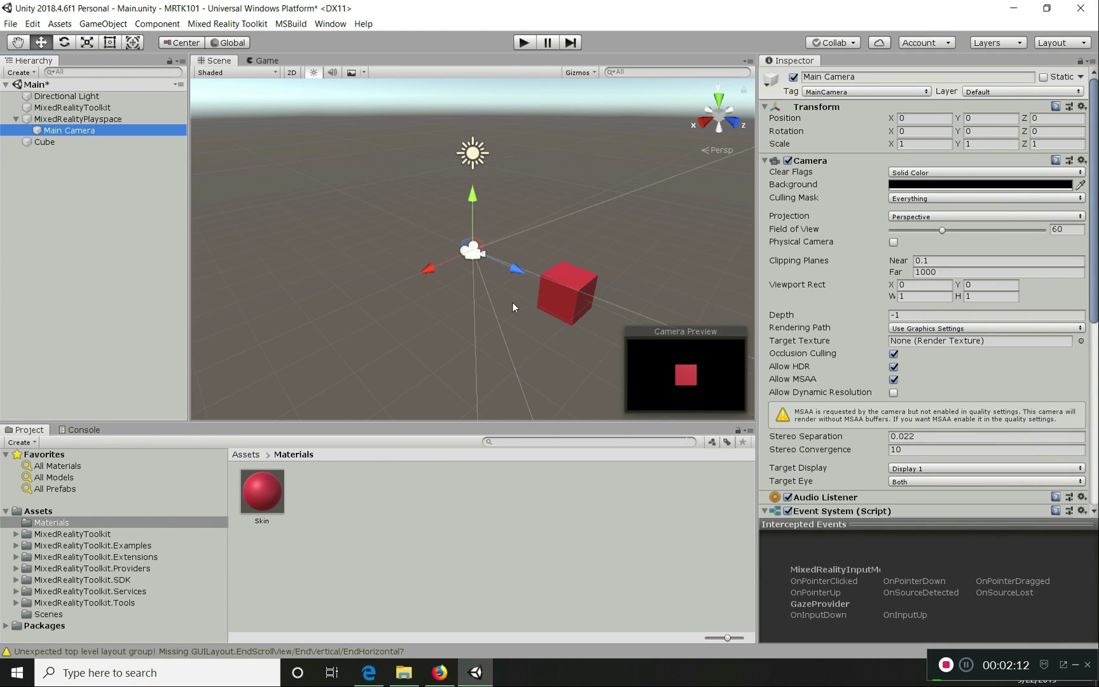
left_click(558, 297)
left_click_drag(616, 314, 572, 300)
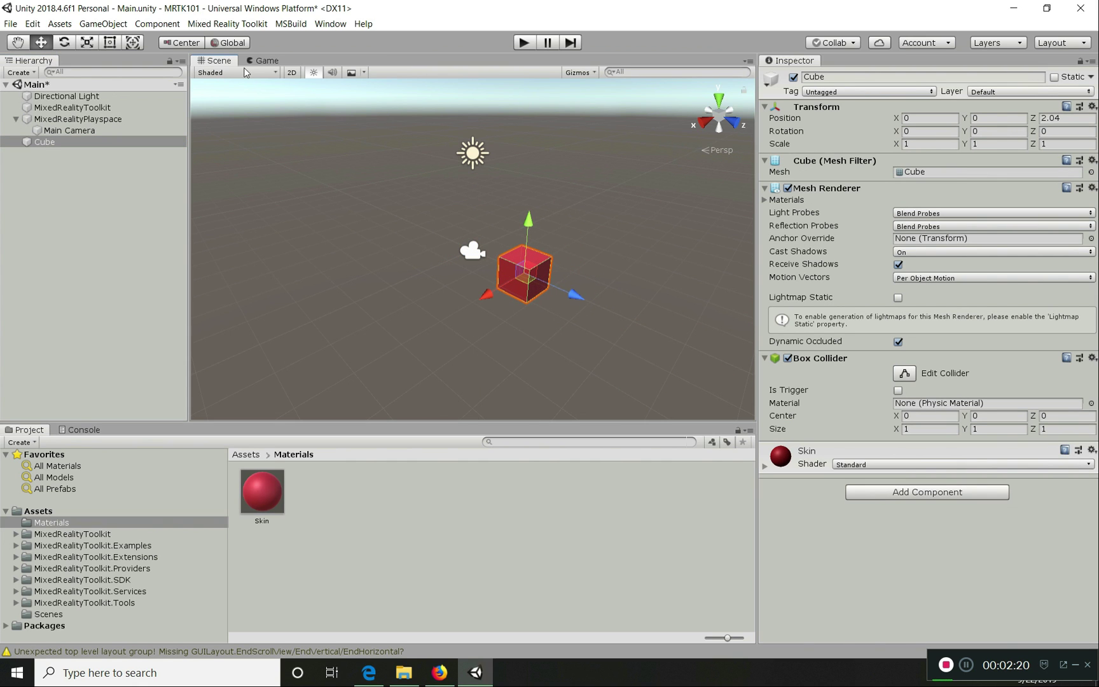
left_click(263, 61)
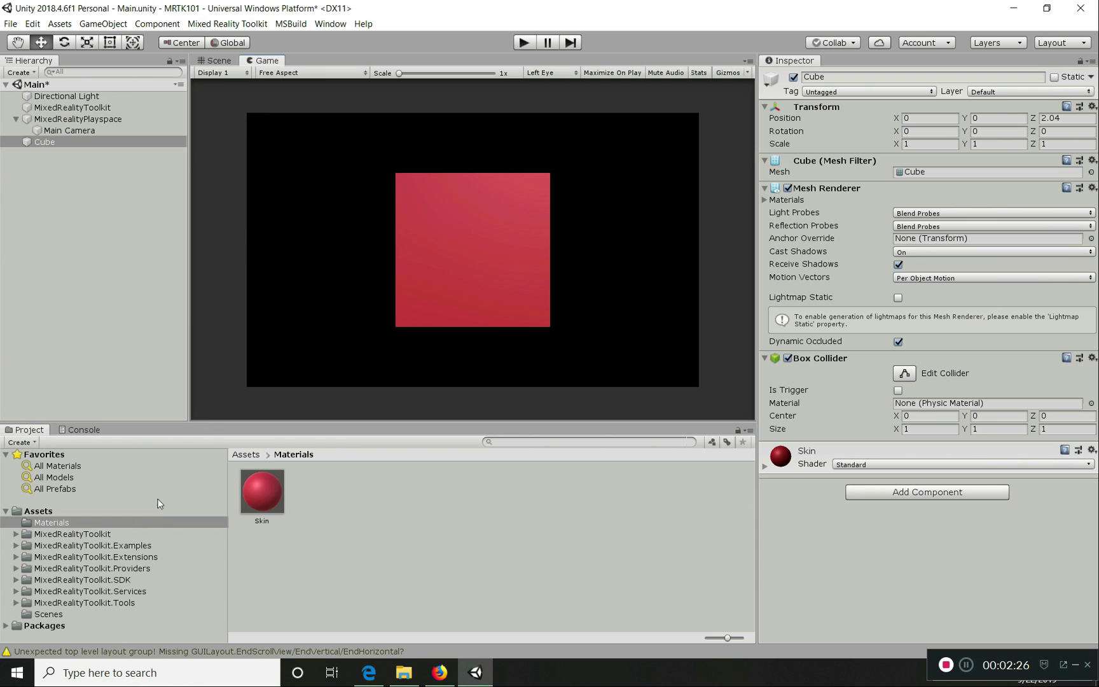
Clear the Console messages and run the scene in Play mode.
left_click(52, 652)
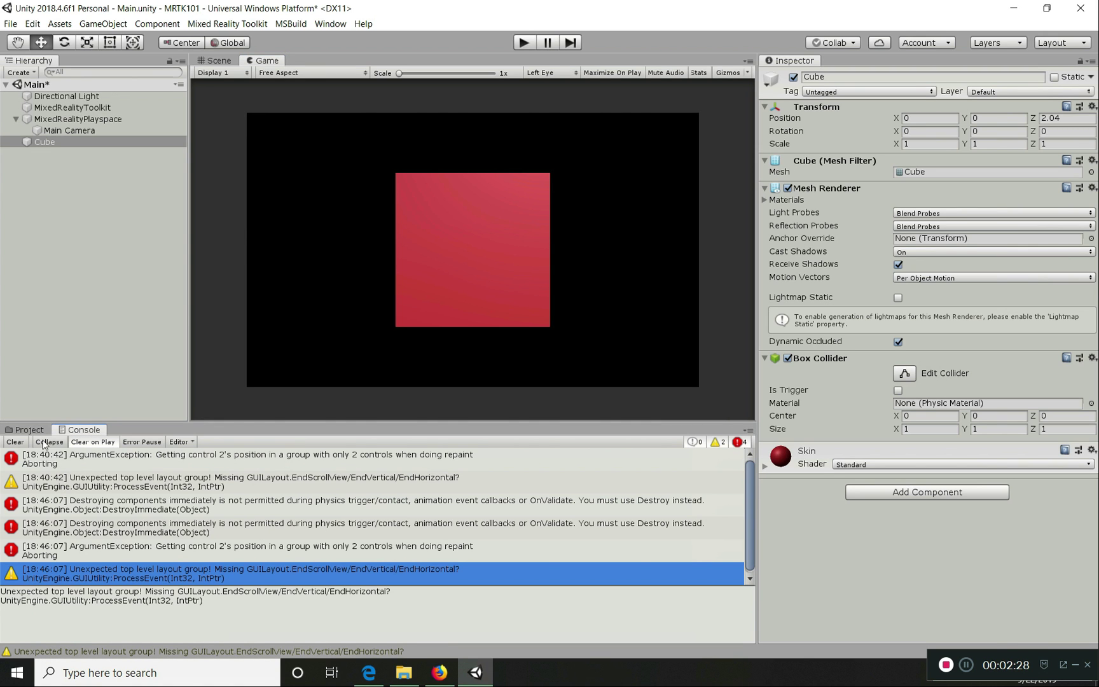
left_click(16, 442)
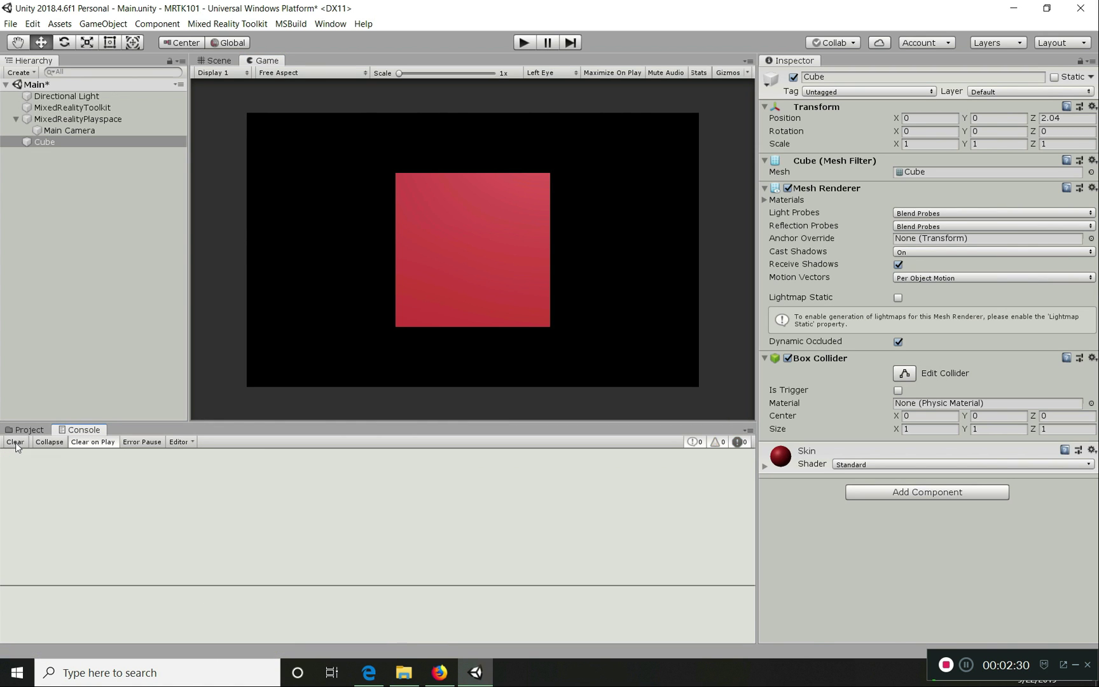
left_click(521, 42)
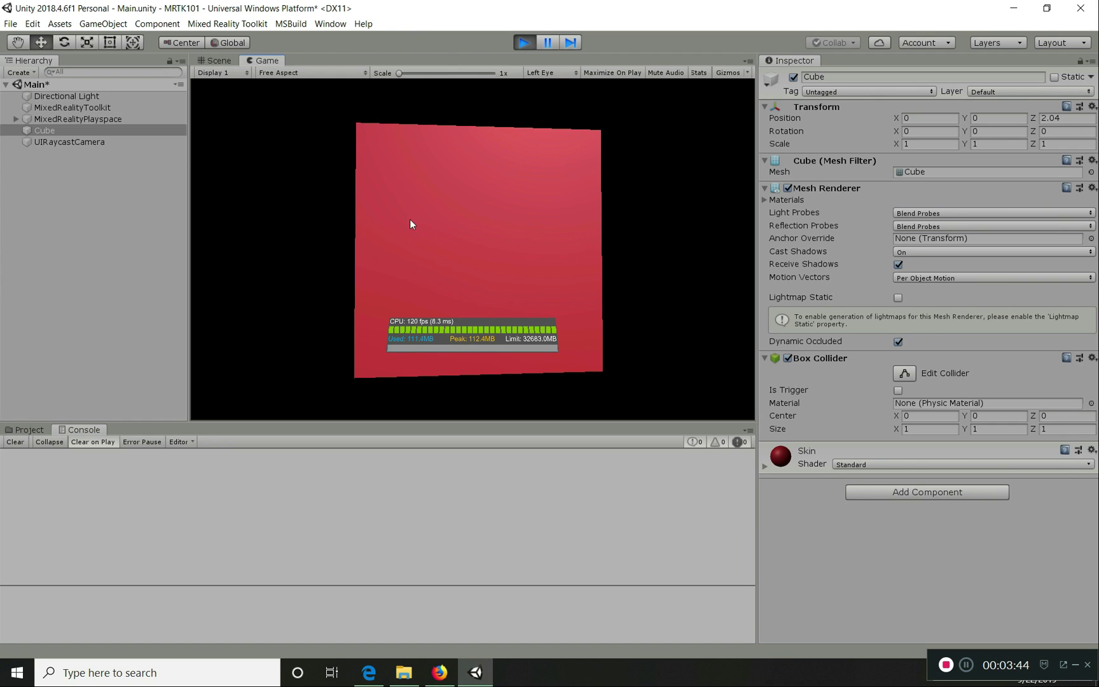
Inspect UIRaycastCamera and MixedRealityPlayspace's Diagnostics and DefaultCursor(Clone) objects while the scene runs, and collapse MixedRealityPlayspace.
left_click(59, 142)
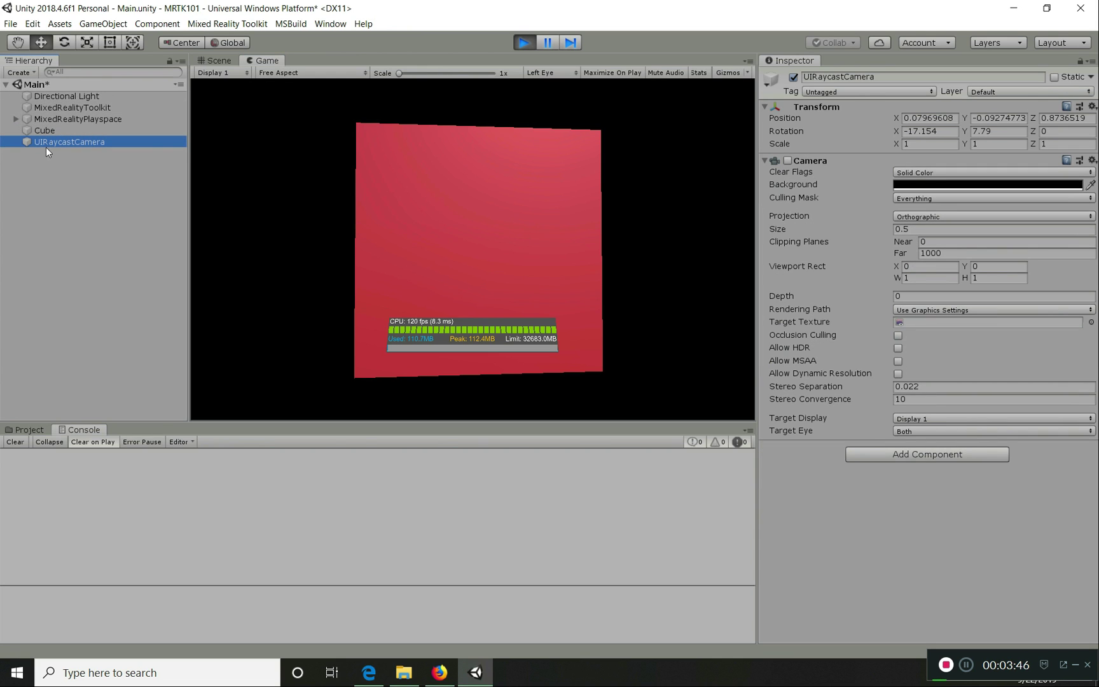
left_click(14, 119)
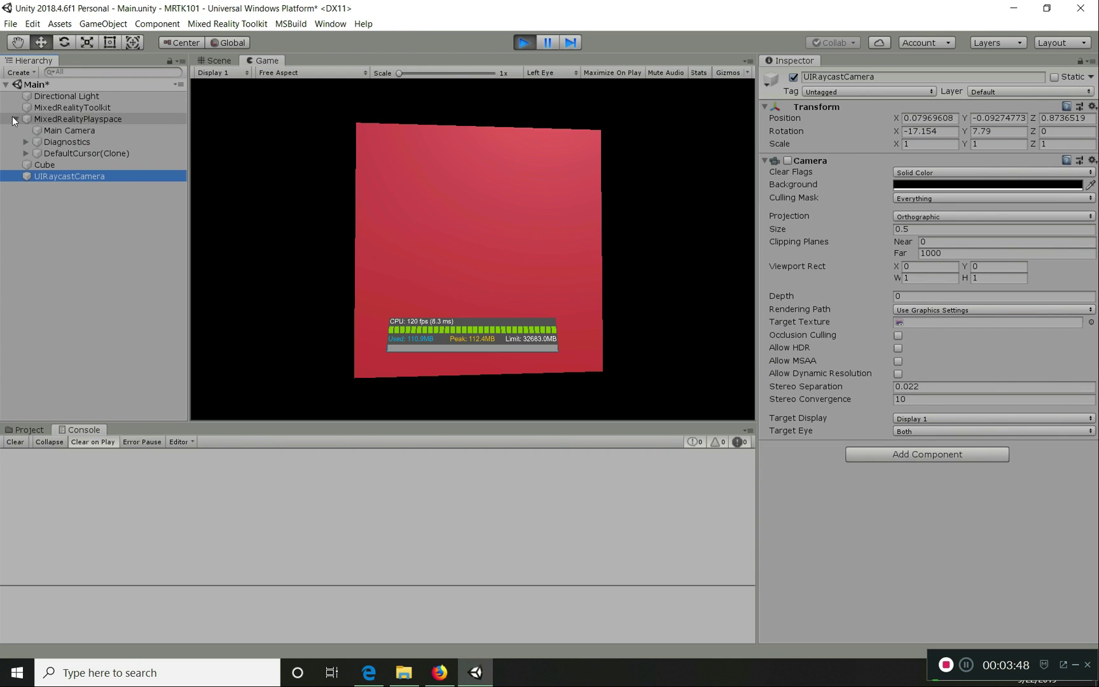
left_click(66, 142)
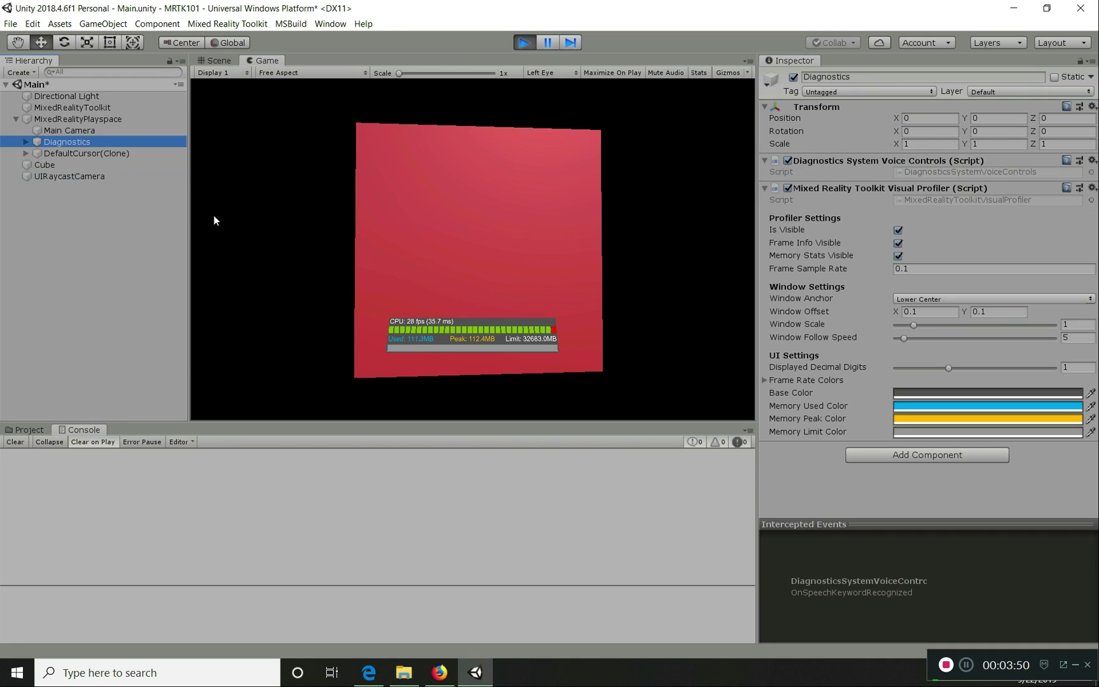
left_click(64, 154)
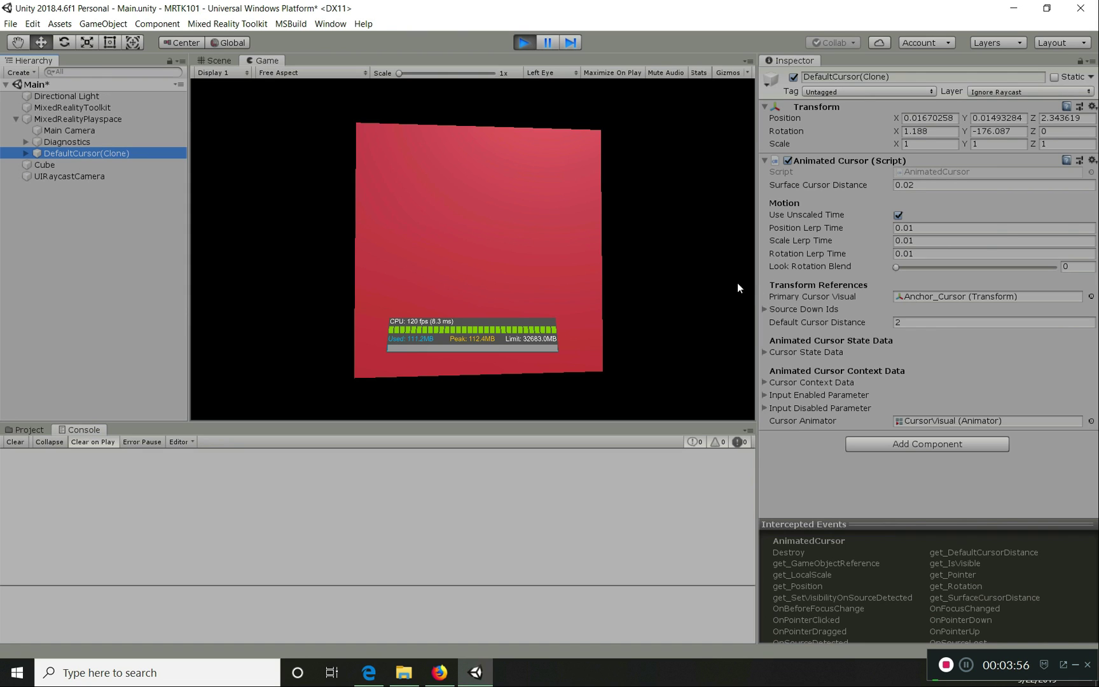
left_click(16, 119)
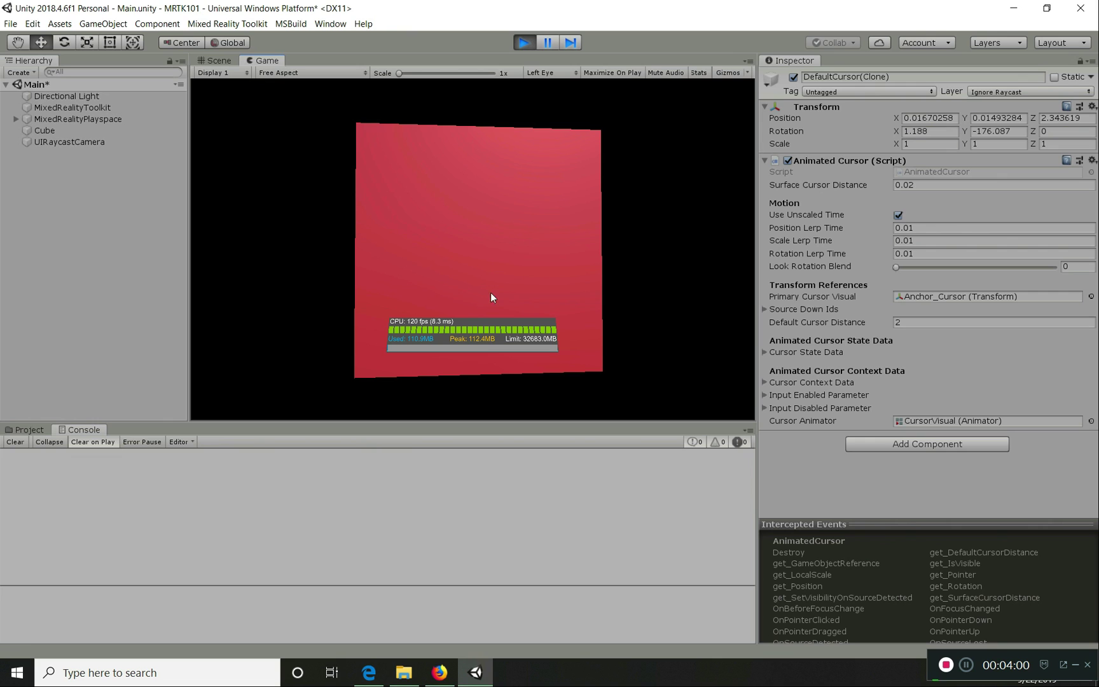
Test the simulated hand and its pointer ray around the cube, switch back to the project assets, and exit Play mode.
key("space")
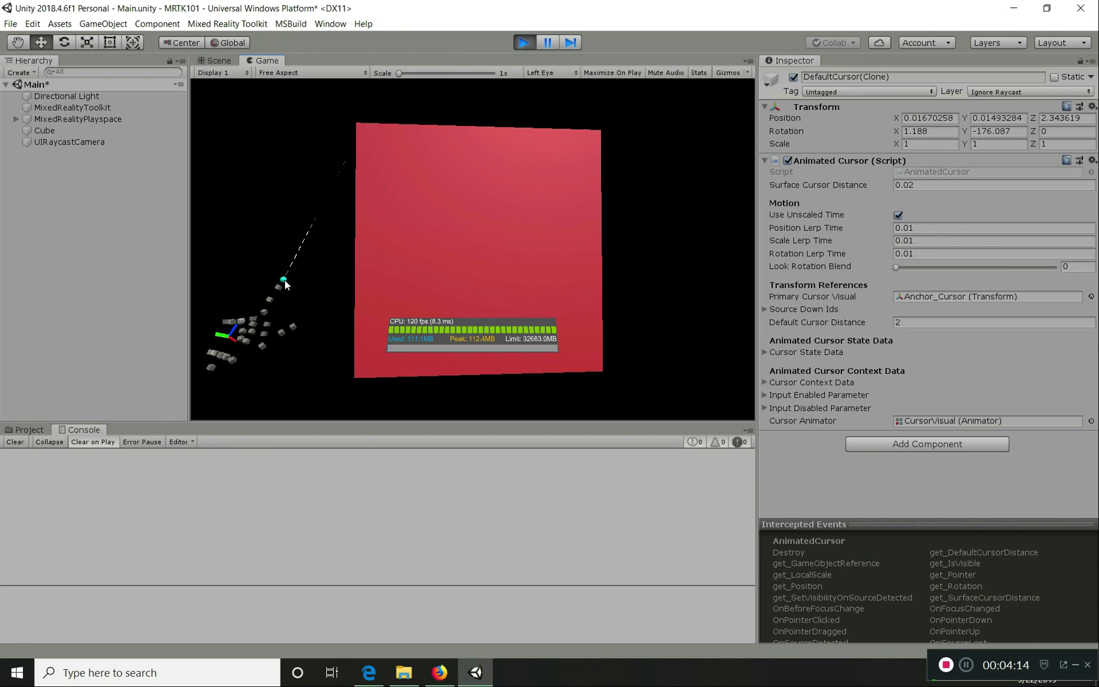
key("space")
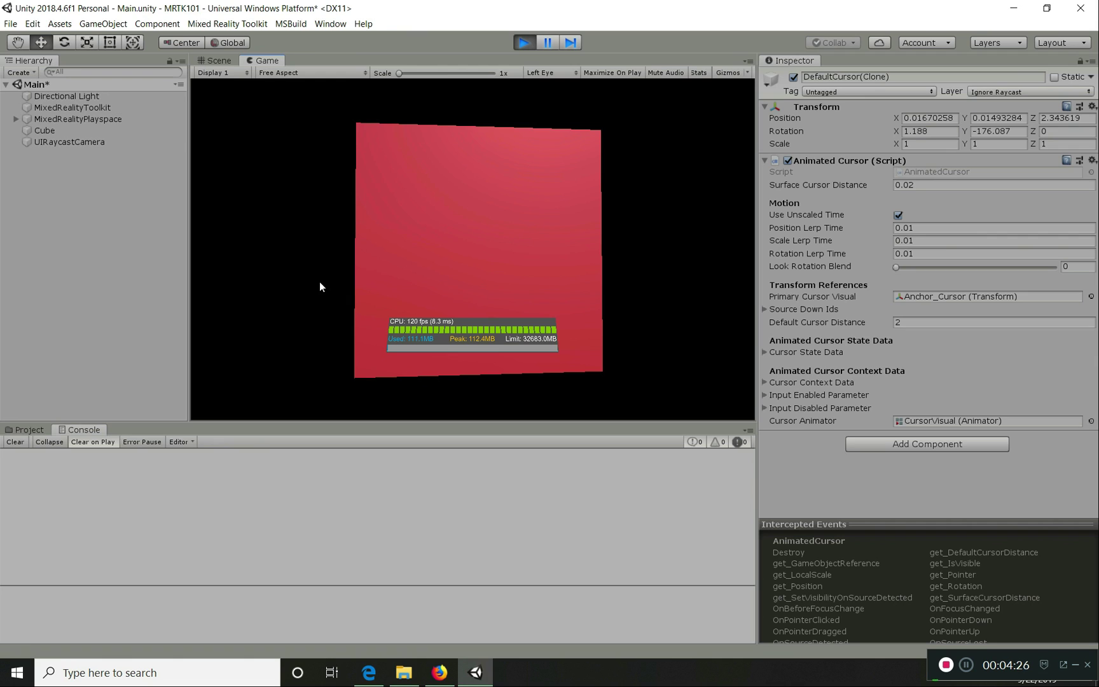
key("space")
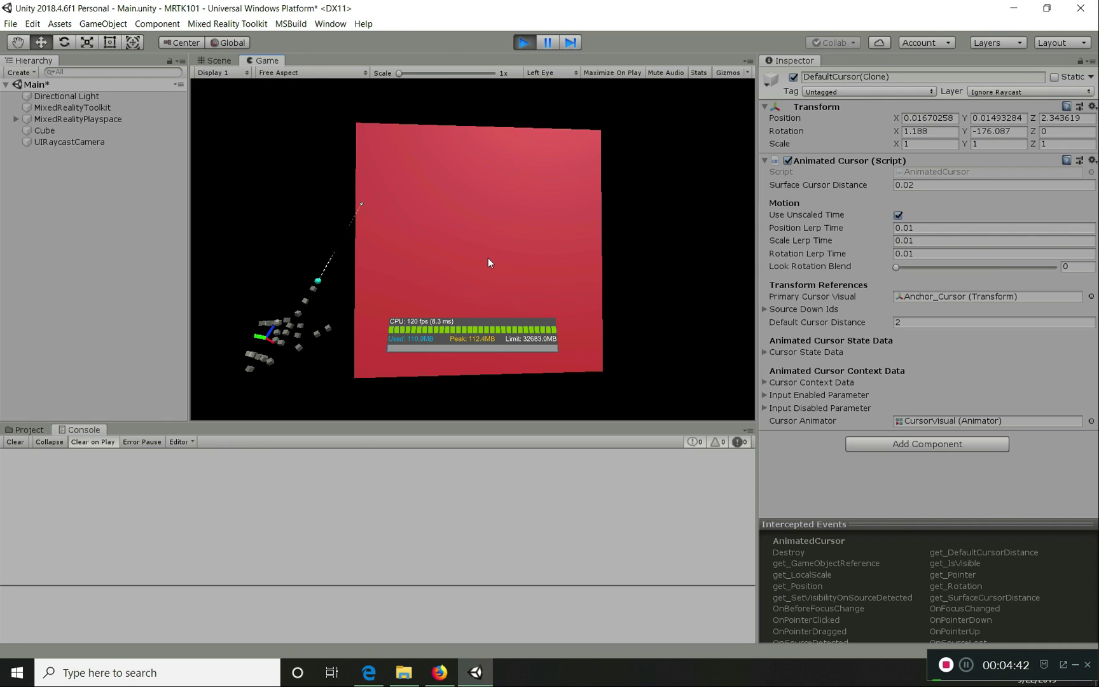
key("space")
left_click(30, 430)
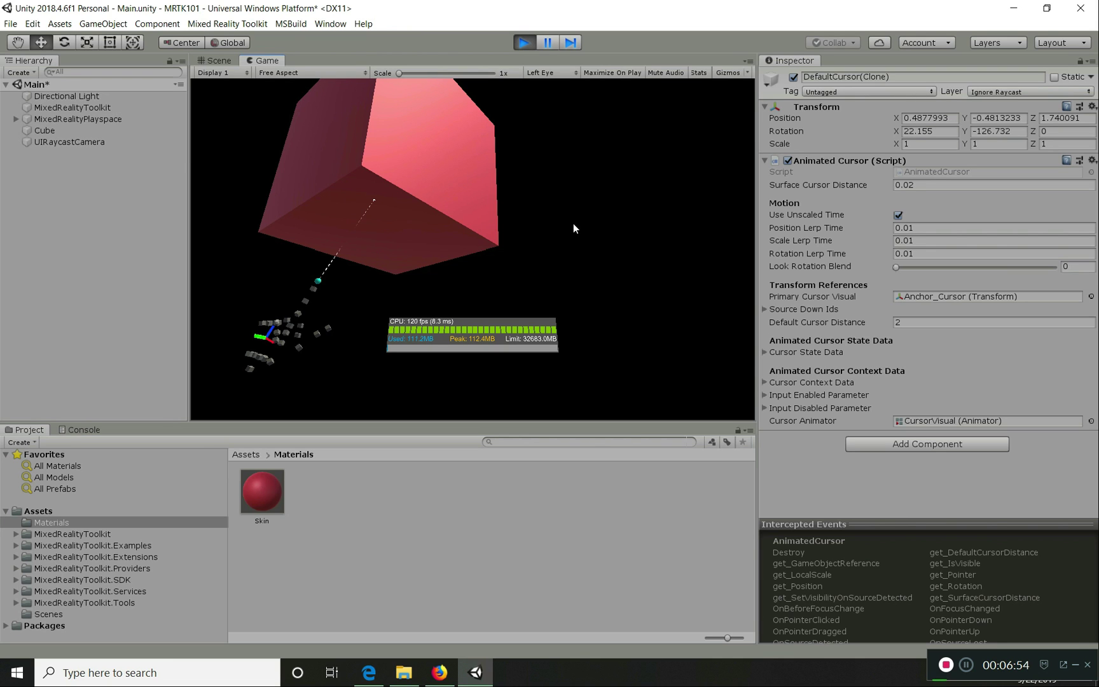
left_click(524, 42)
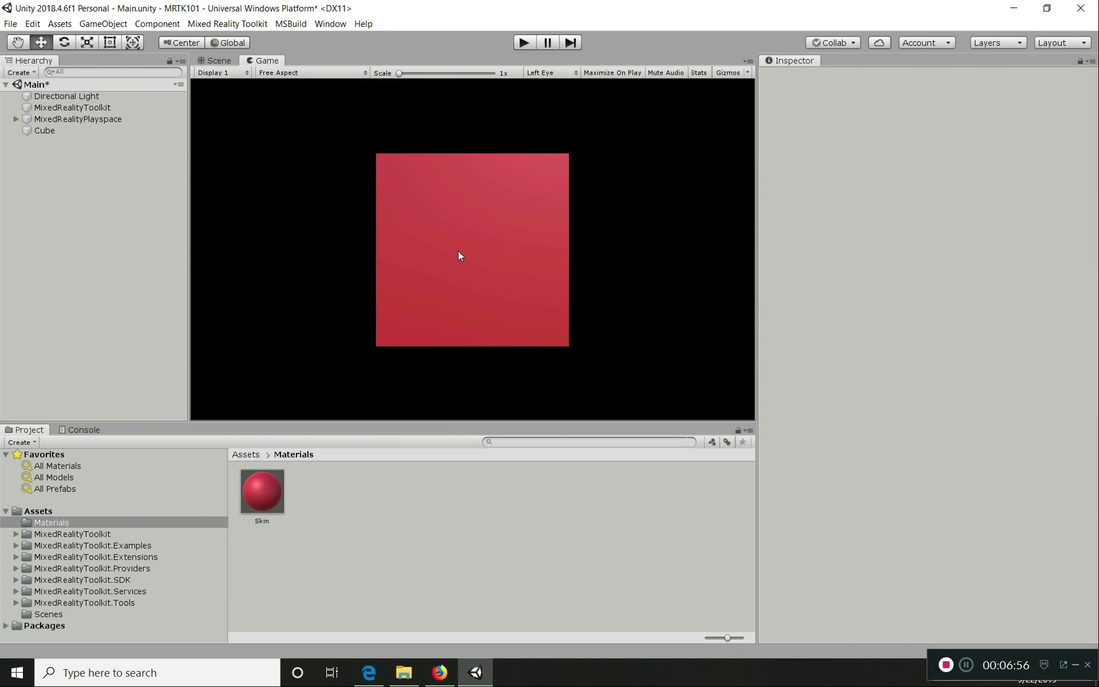